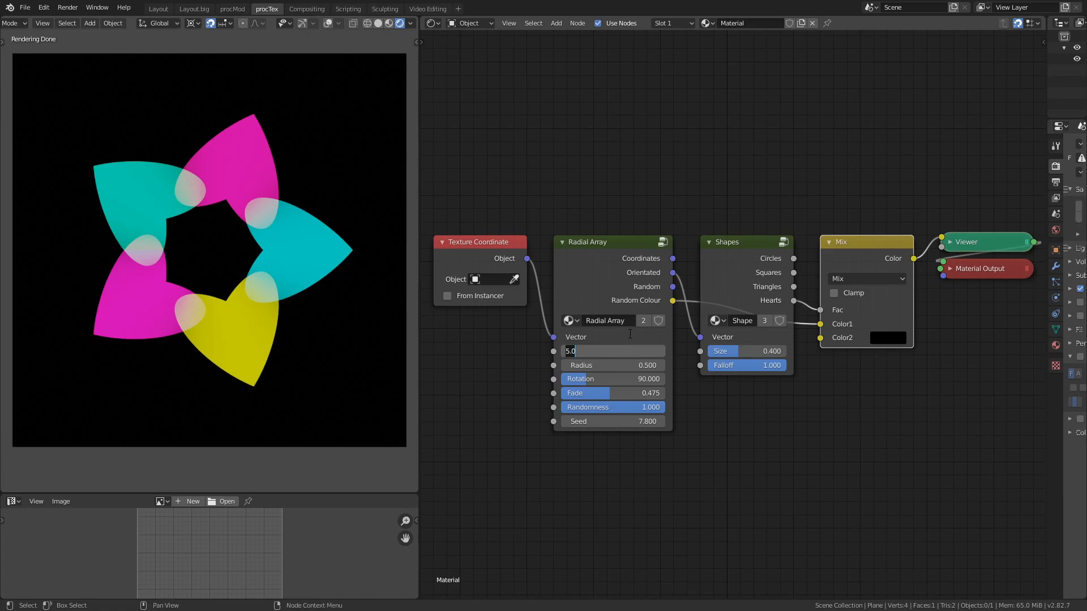
Set the Radial Array node to sector count 9, radius 0.130, rotation about 308.734 and fade 0.
{"action": "left_click_drag", "start_coordinate": [618, 367], "coordinate": [679, 395]}
{"action": "left_click_drag", "start_coordinate": [607, 395], "coordinate": [563, 397]}
{"action": "left_click_drag", "start_coordinate": [640, 367], "coordinate": [550, 416]}
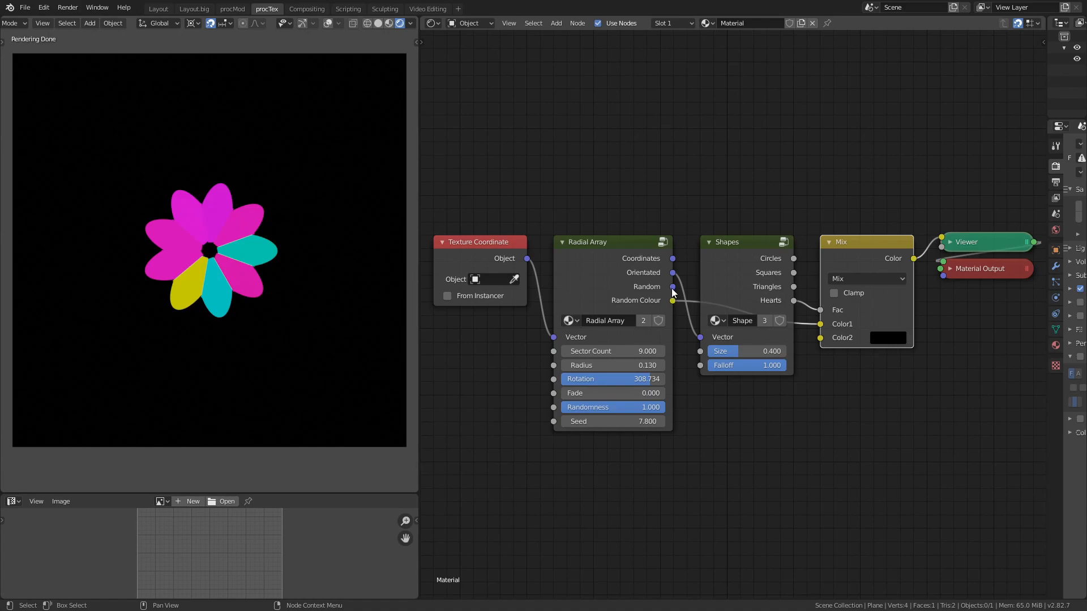
Feed the Radial Array's Random output into the Shapes vector, with radius 0.430 and shape size 0.708.
{"action": "mouse_move", "coordinate": [673, 287]}
{"action": "left_mouse_down"}
{"action": "mouse_move", "coordinate": [689, 266]}
{"action": "mouse_move", "coordinate": [700, 338]}
{"action": "left_mouse_up"}
{"action": "left_click_drag", "start_coordinate": [617, 366], "coordinate": [636, 366]}
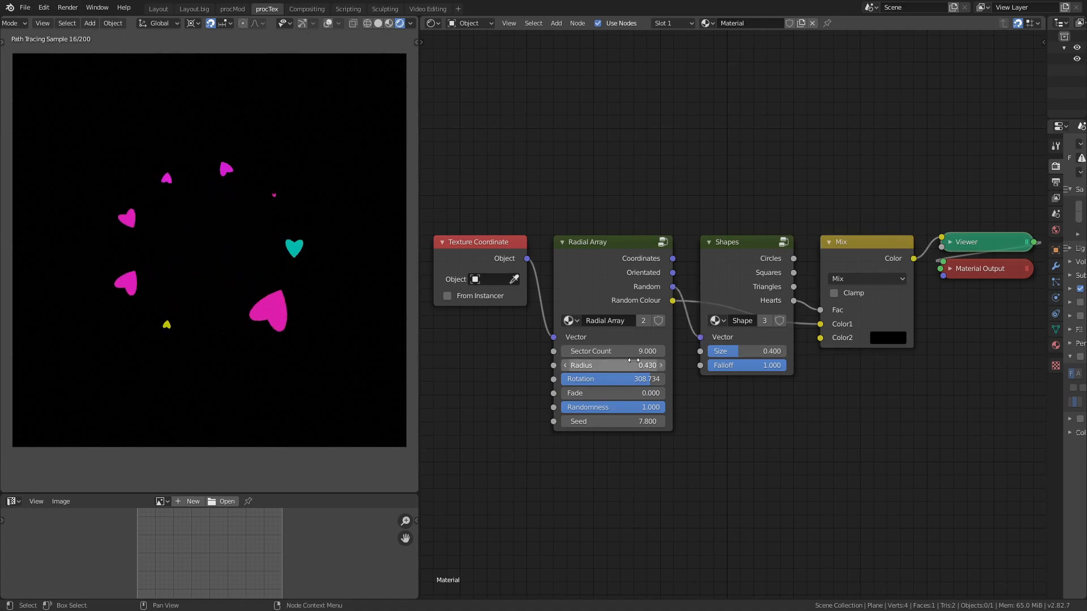
{"action": "left_click_drag", "start_coordinate": [736, 351], "coordinate": [760, 351]}
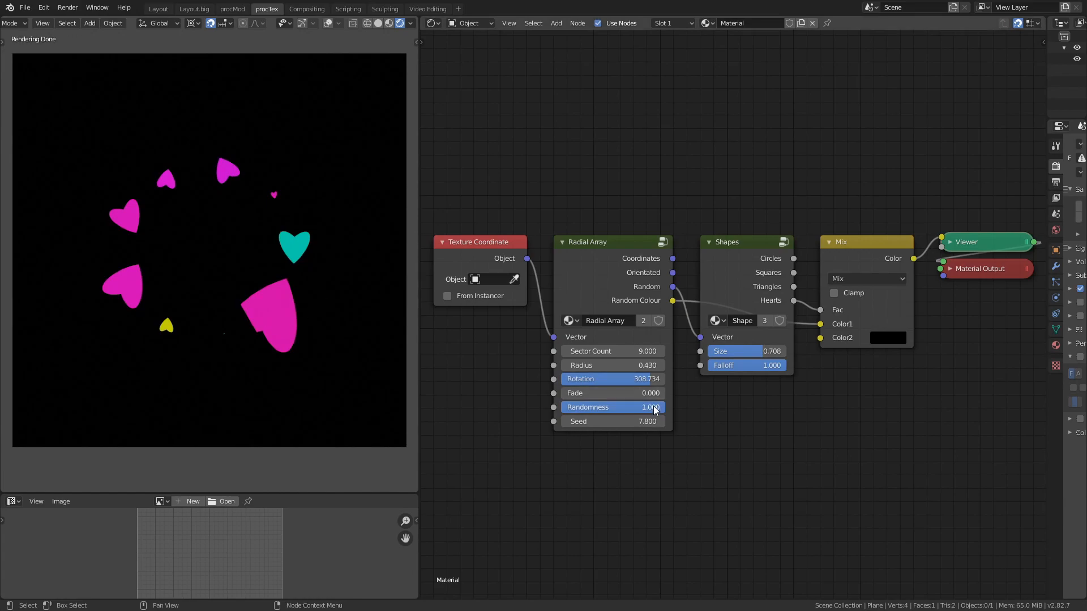
Try a lower Randomness on the Radial Array node and undo that change.
{"action": "left_click_drag", "start_coordinate": [650, 407], "coordinate": [542, 416]}
{"action": "key", "text": "ctrl+z"}
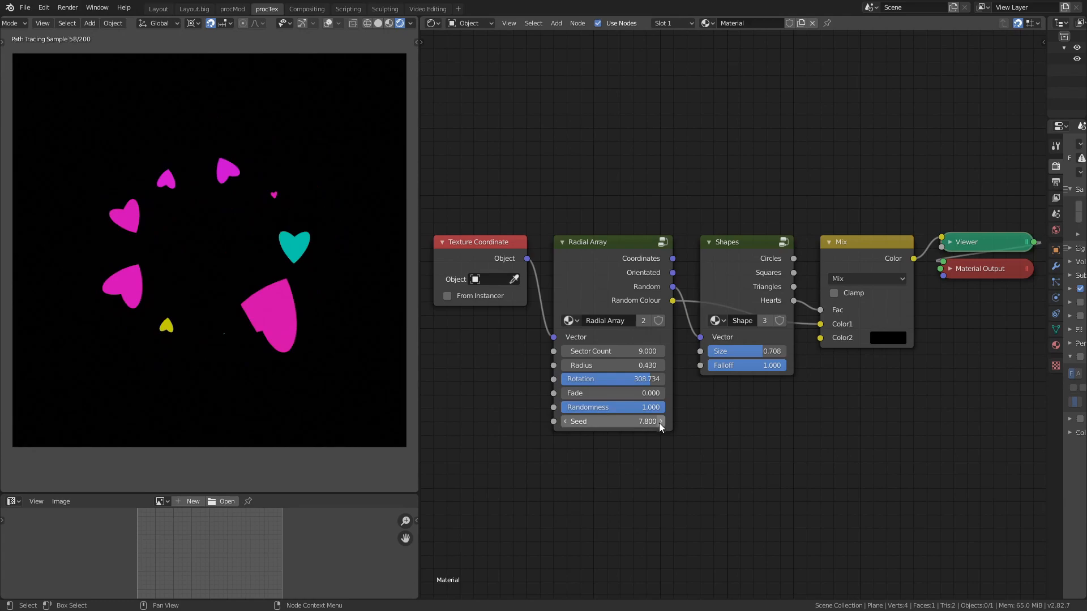
Step up the Radial Array node's Seed several increments and increase its Fade.
{"action": "left_click", "coordinate": [661, 422]}
{"action": "left_click", "coordinate": [661, 421]}
{"action": "left_click", "coordinate": [663, 422]}
{"action": "left_click", "coordinate": [662, 422]}
{"action": "left_click_drag", "start_coordinate": [609, 394], "coordinate": [666, 394]}
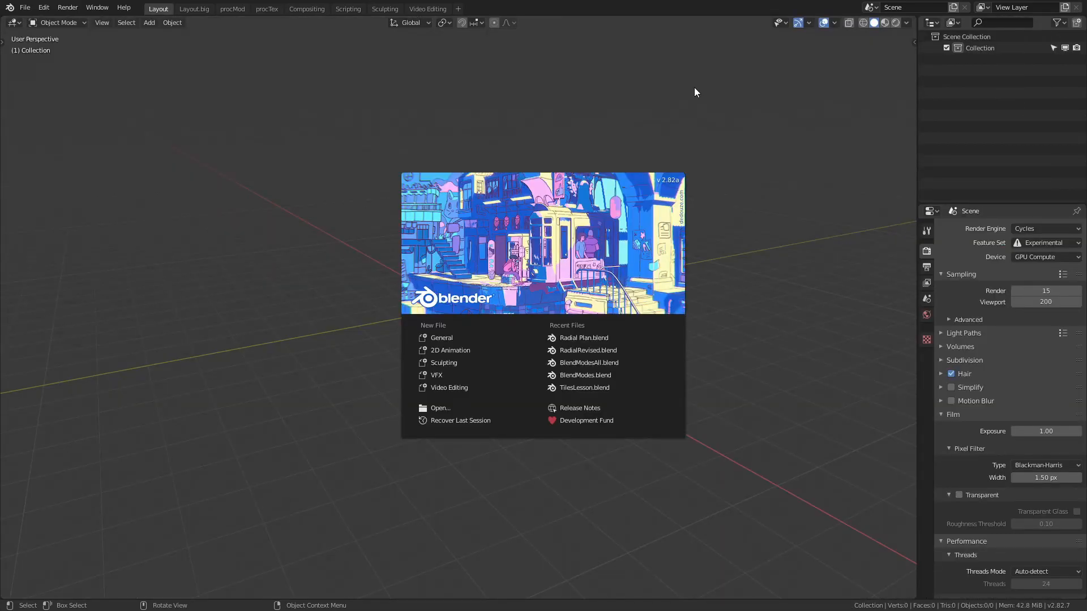
Check in the add-on preferences whether Node Wrangler is enabled.
{"action": "left_click", "coordinate": [229, 82]}
{"action": "left_click", "coordinate": [44, 7]}
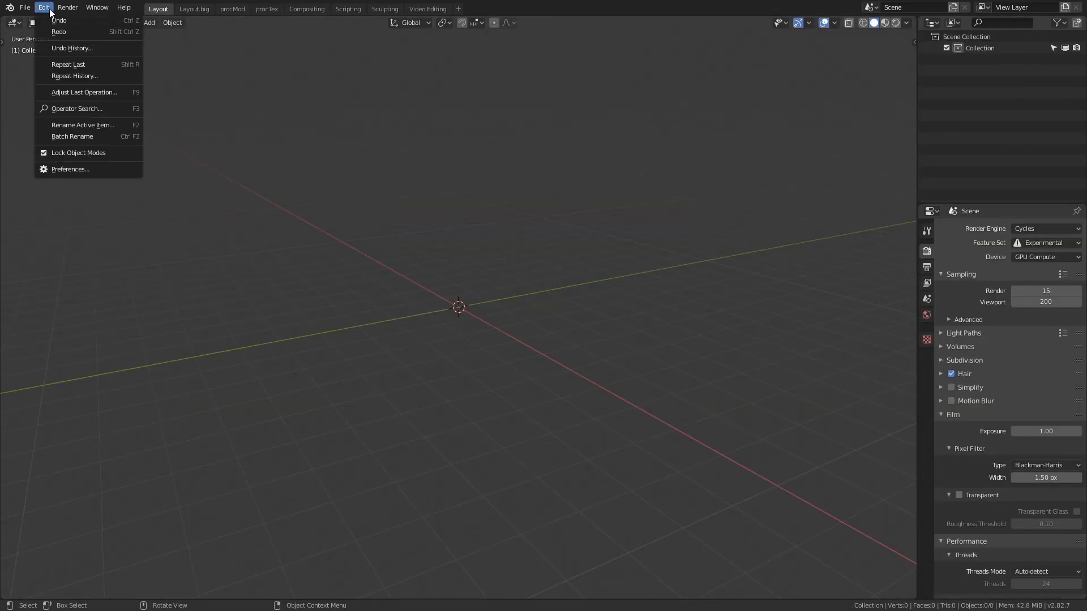
{"action": "left_click", "coordinate": [94, 169]}
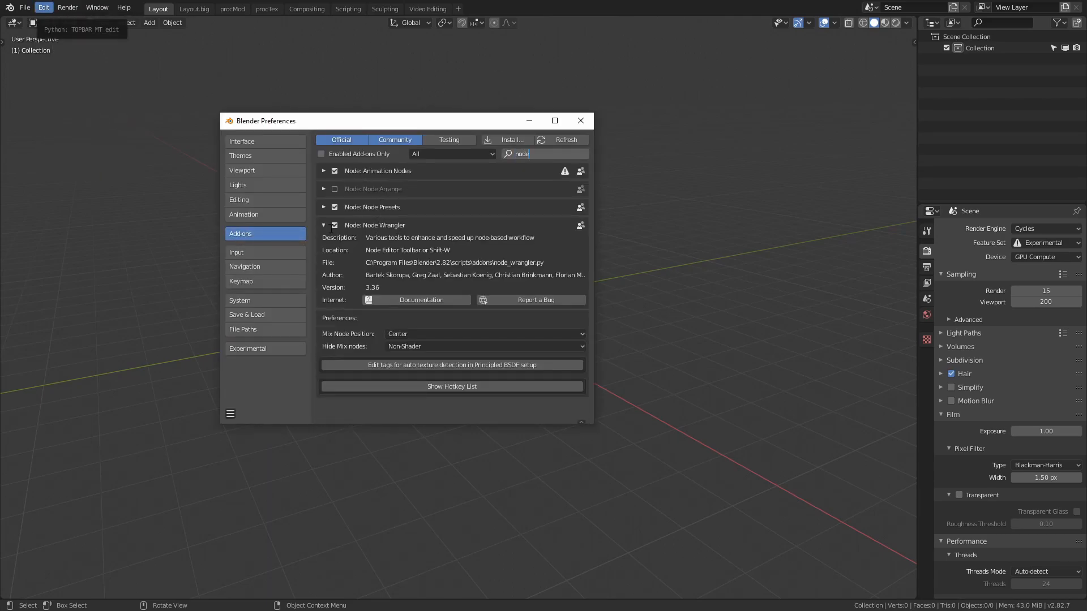
{"action": "left_click", "coordinate": [581, 121]}
In the procTex workspace, add a mesh plane and create a new material for it.
{"action": "left_click", "coordinate": [266, 9]}
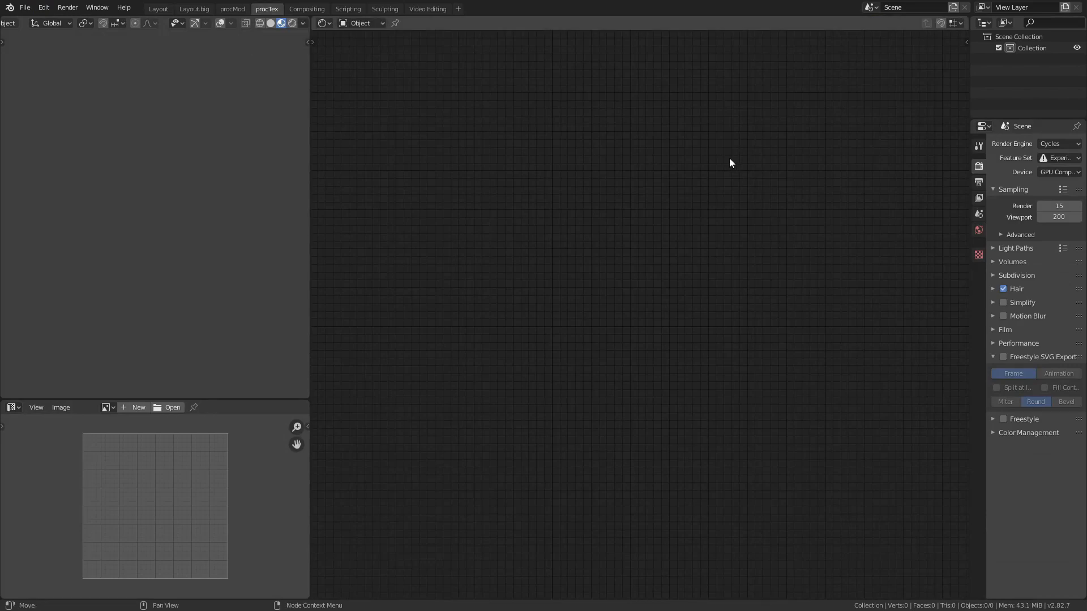
{"action": "key", "text": "shift+a"}
{"action": "mouse_move", "coordinate": [155, 195]}
{"action": "left_click", "coordinate": [193, 195]}
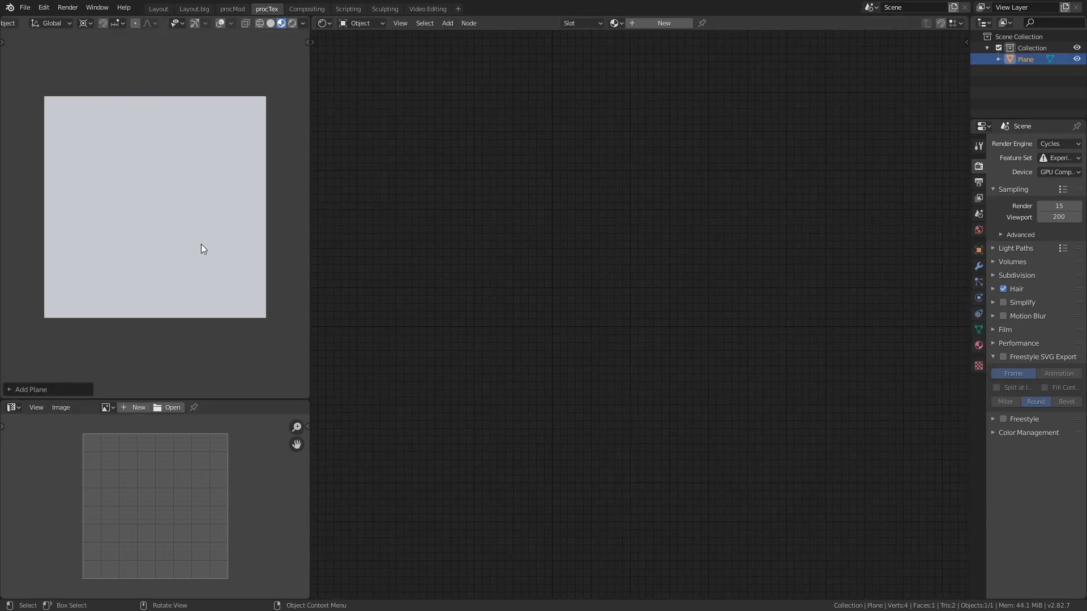
{"action": "left_click", "coordinate": [674, 22]}
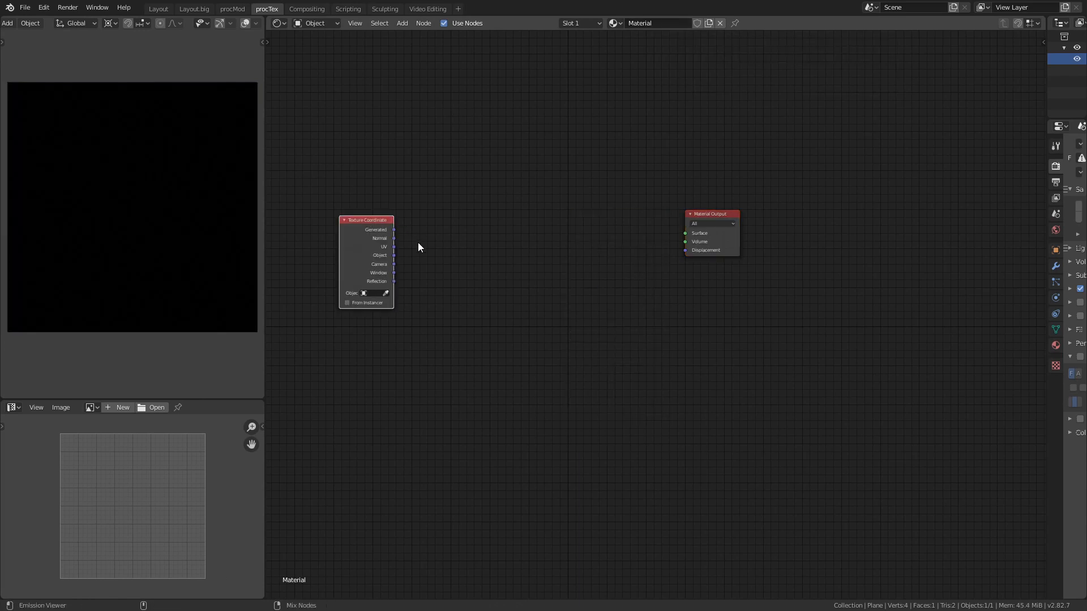
Preview the Texture Coordinate node's Object output, hide its unused sockets and align it with snapping turned on.
{"action": "left_click", "coordinate": [392, 256], "text": "ctrl+shift"}
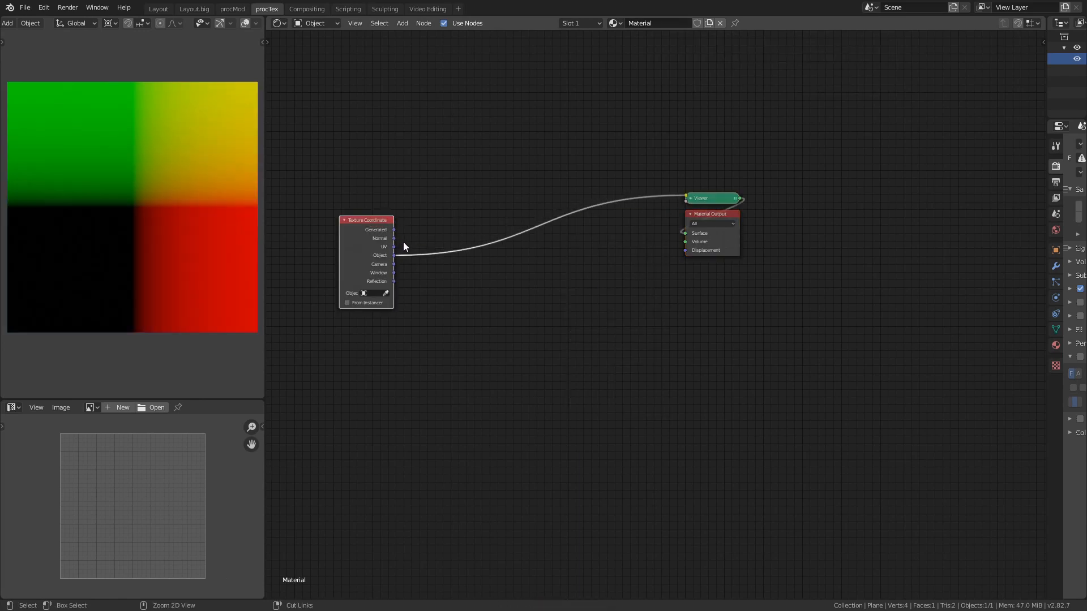
{"action": "key", "text": "ctrl+h"}
{"action": "key", "text": "shift+Tab"}
{"action": "left_click_drag", "start_coordinate": [356, 222], "coordinate": [348, 215]}
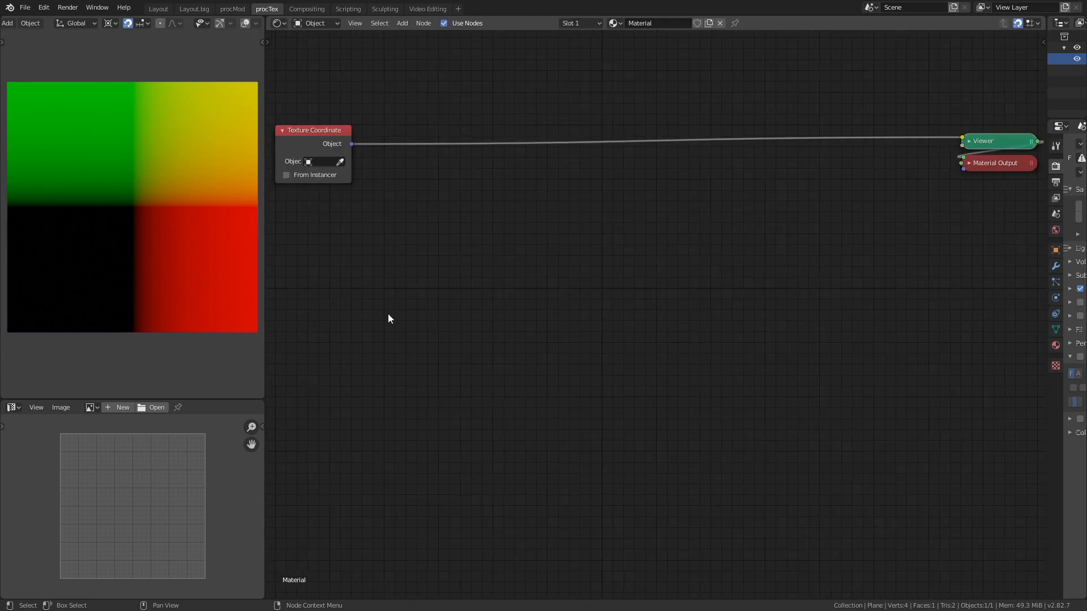
Annotate the empty node area with a square, a triangle and a circle ringed by eight squares.
{"action": "left_click_drag", "start_coordinate": [396, 323], "coordinate": [403, 299]}
{"action": "left_click_drag", "start_coordinate": [397, 388], "coordinate": [419, 362]}
{"action": "mouse_move", "coordinate": [648, 228]}
{"action": "left_mouse_down"}
{"action": "mouse_move", "coordinate": [614, 361]}
{"action": "mouse_move", "coordinate": [613, 235]}
{"action": "mouse_move", "coordinate": [599, 218]}
{"action": "left_mouse_up"}
{"action": "left_click_drag", "start_coordinate": [604, 349], "coordinate": [606, 348]}
{"action": "mouse_move", "coordinate": [671, 288]}
{"action": "left_mouse_down"}
{"action": "mouse_move", "coordinate": [698, 284]}
{"action": "mouse_move", "coordinate": [671, 286]}
{"action": "left_mouse_up"}
{"action": "left_click_drag", "start_coordinate": [536, 285], "coordinate": [565, 286]}
{"action": "left_click_drag", "start_coordinate": [553, 231], "coordinate": [581, 257]}
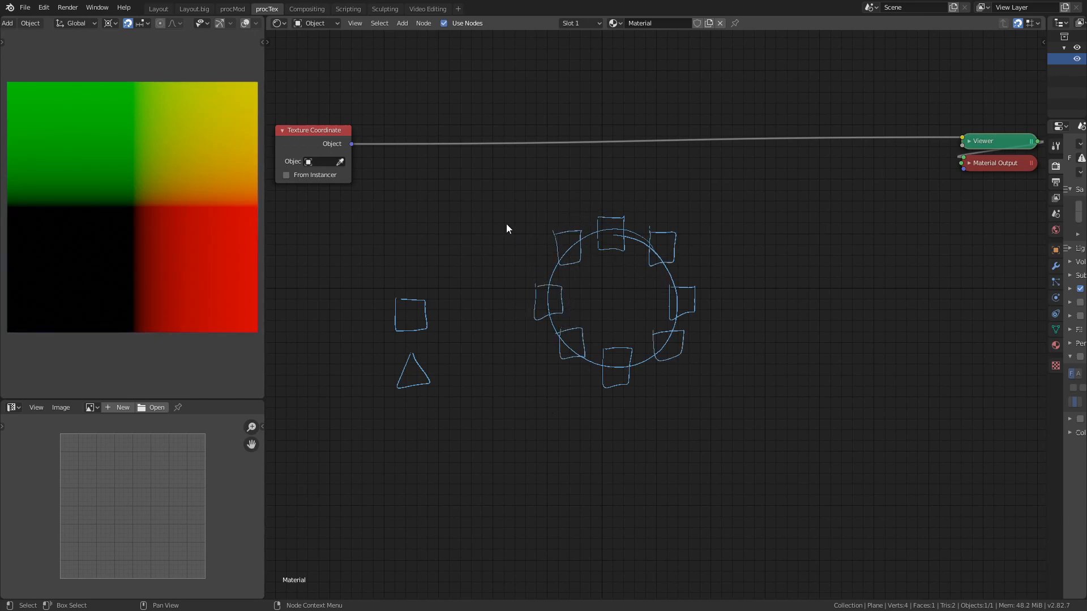
{"action": "left_click_drag", "start_coordinate": [505, 207], "coordinate": [501, 213]}
{"action": "middle_click_drag", "start_coordinate": [411, 312], "coordinate": [413, 333]}
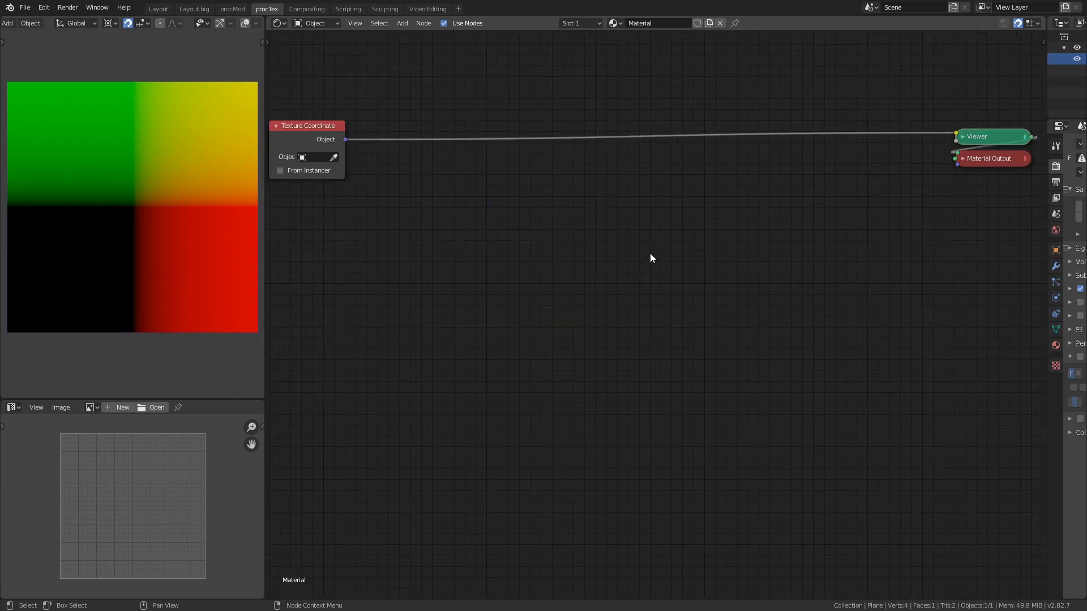
Annotate the empty node area with two crossing axes and a diagonal line from their centre.
{"action": "left_click_drag", "start_coordinate": [605, 231], "coordinate": [618, 441]}
{"action": "left_click_drag", "start_coordinate": [524, 324], "coordinate": [696, 317]}
{"action": "right_click_drag", "start_coordinate": [608, 321], "coordinate": [565, 369], "text": "ctrl"}
{"action": "mouse_move", "coordinate": [569, 324]}
{"action": "left_mouse_down"}
{"action": "mouse_move", "coordinate": [604, 358]}
{"action": "mouse_move", "coordinate": [643, 311]}
{"action": "mouse_move", "coordinate": [590, 278]}
{"action": "mouse_move", "coordinate": [595, 315]}
{"action": "mouse_move", "coordinate": [631, 344]}
{"action": "mouse_move", "coordinate": [578, 390]}
{"action": "mouse_move", "coordinate": [573, 327]}
{"action": "left_mouse_up"}
Add a Radial Gradient Texture fed by the Object coordinates, preview it and align it with the Texture Coordinate node.
{"action": "key", "text": "shift+a"}
{"action": "mouse_move", "coordinate": [524, 288]}
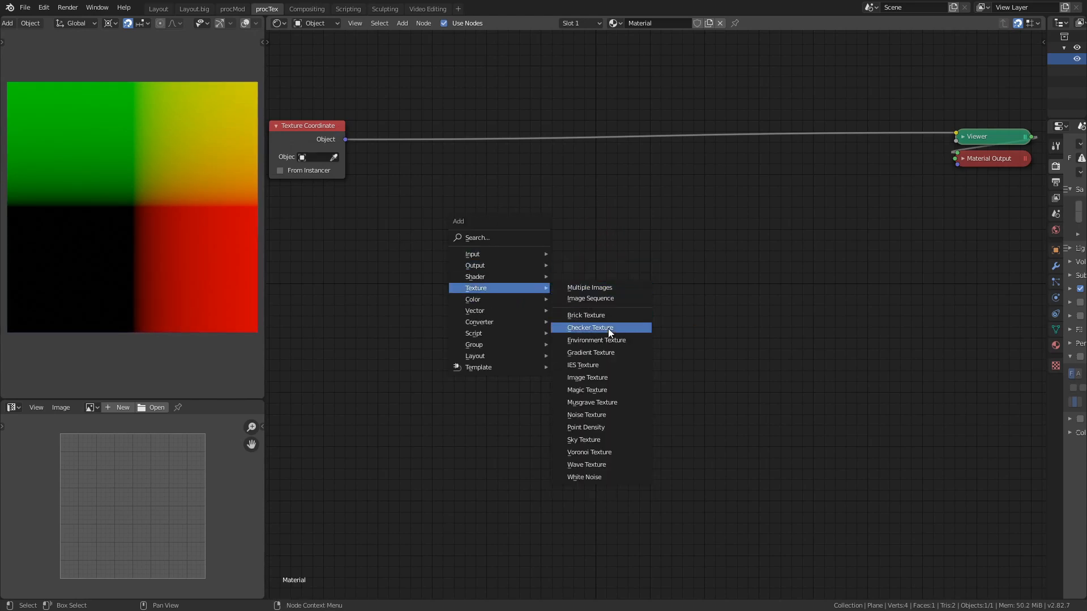
{"action": "left_click", "coordinate": [613, 352]}
{"action": "left_click", "coordinate": [397, 155]}
{"action": "left_click_drag", "start_coordinate": [344, 139], "coordinate": [410, 225]}
{"action": "left_click", "coordinate": [448, 211]}
{"action": "left_click", "coordinate": [461, 292]}
{"action": "left_click", "coordinate": [467, 172], "text": "ctrl+shift"}
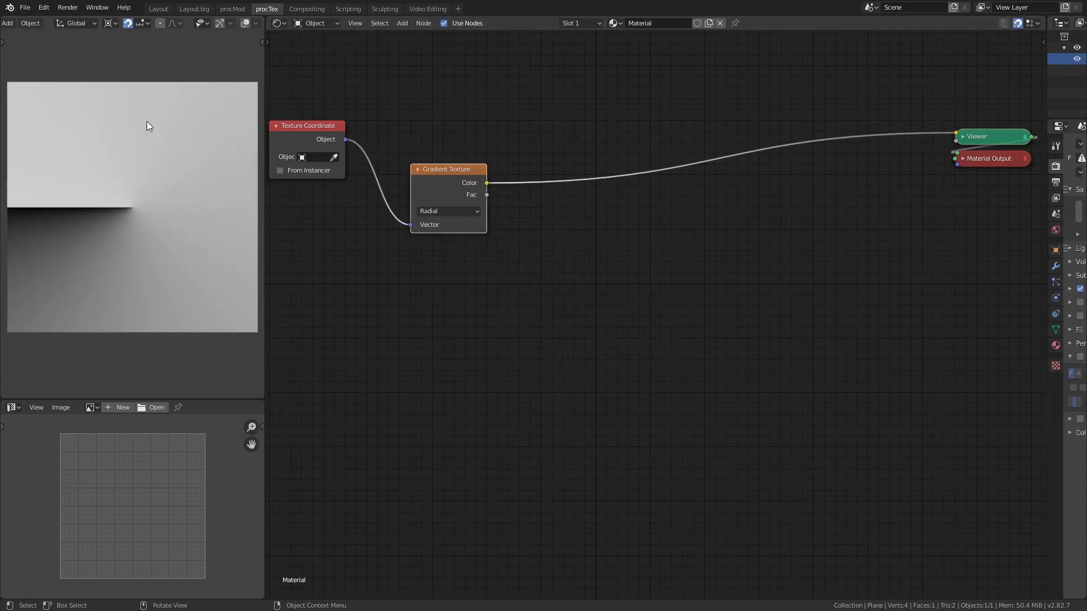
{"action": "left_click_drag", "start_coordinate": [447, 170], "coordinate": [447, 126]}
Add a Vector Math node set to Length beneath the gradient, feed it the Object coordinates and preview it.
{"action": "key", "text": "shift+a"}
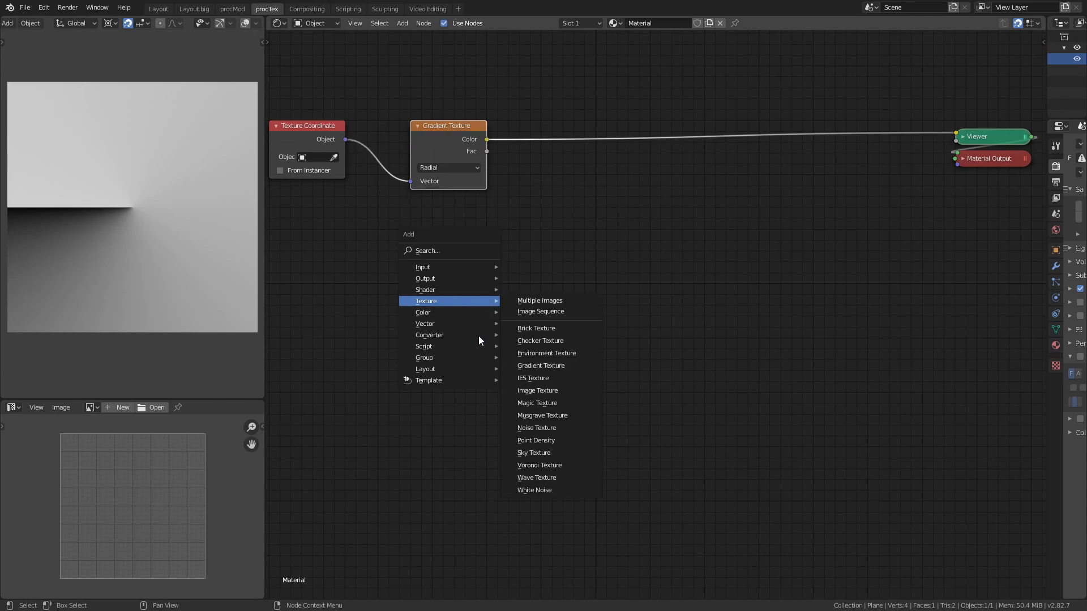
{"action": "mouse_move", "coordinate": [480, 335]}
{"action": "left_click", "coordinate": [549, 481]}
{"action": "left_click", "coordinate": [405, 203]}
{"action": "left_click_drag", "start_coordinate": [345, 139], "coordinate": [411, 246]}
{"action": "left_click", "coordinate": [449, 232]}
{"action": "left_click", "coordinate": [453, 354]}
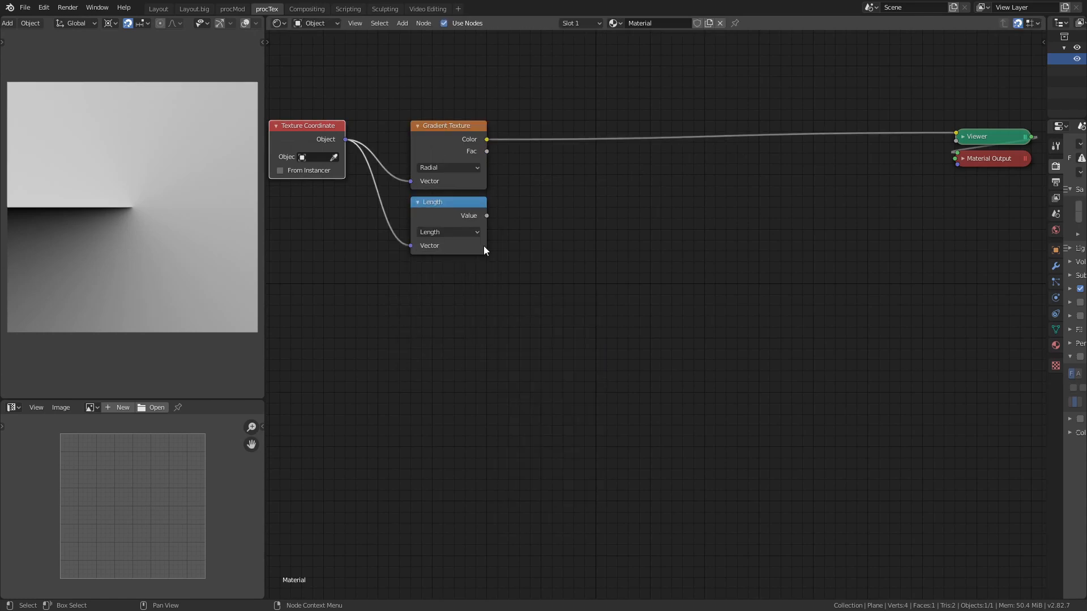
{"action": "left_click", "coordinate": [460, 206], "text": "ctrl+shift"}
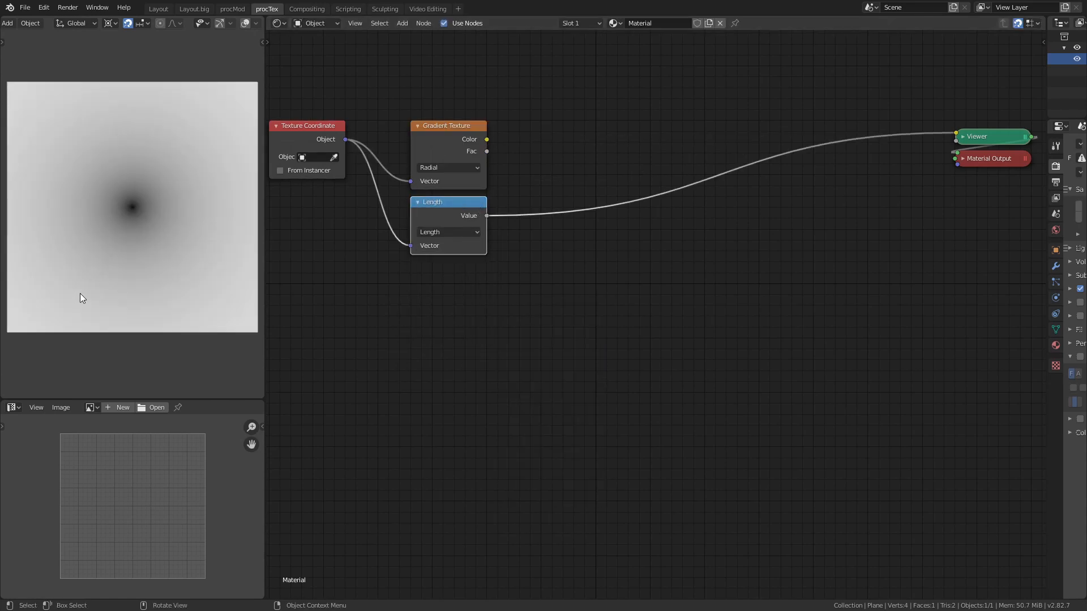
Add a Combine XYZ node with the gradient Color as X and the Length value as Y, and preview its vector.
{"action": "key", "text": "shift+a"}
{"action": "mouse_move", "coordinate": [568, 295]}
{"action": "left_click", "coordinate": [654, 359]}
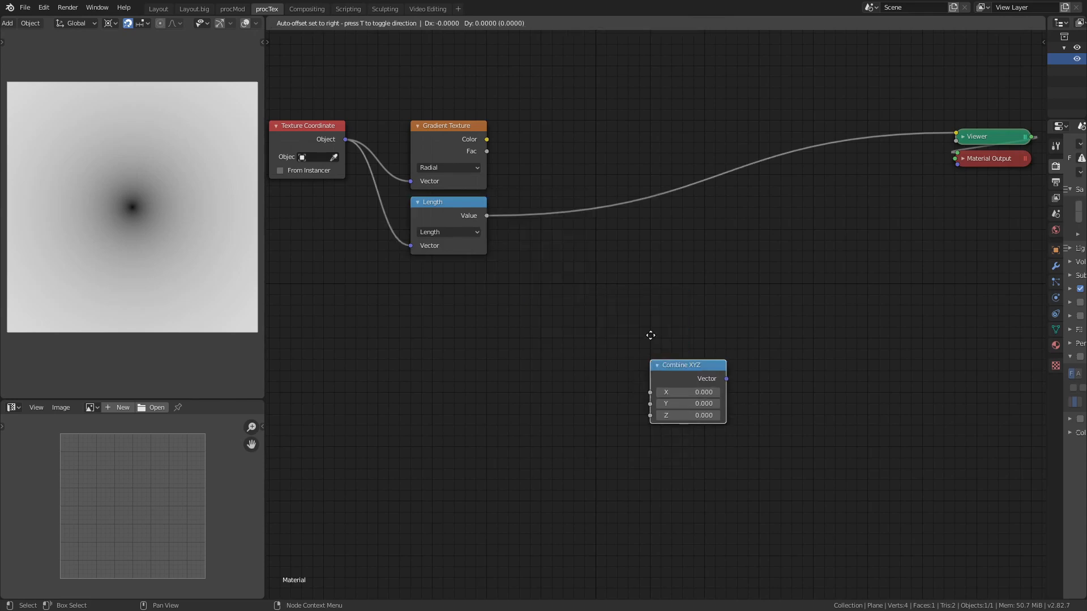
{"action": "left_click", "coordinate": [562, 164]}
{"action": "left_click_drag", "start_coordinate": [551, 197], "coordinate": [486, 139]}
{"action": "left_click_drag", "start_coordinate": [562, 168], "coordinate": [519, 125]}
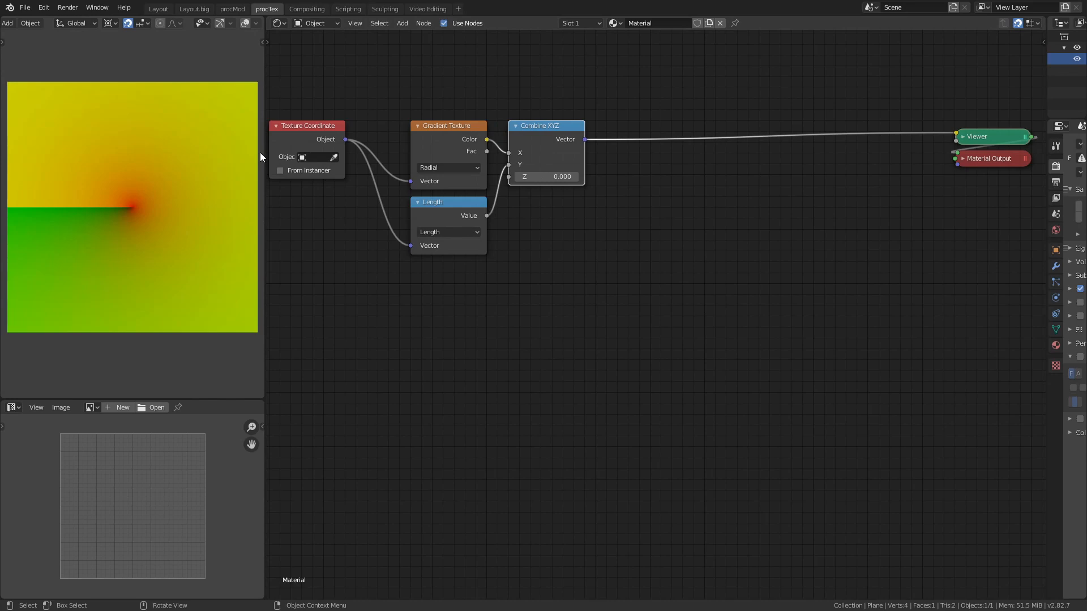
Append the Shapes node group from 01 Shapes.blend and add it to the material, fed by the Object coordinates.
{"action": "key", "text": "shift+F1"}
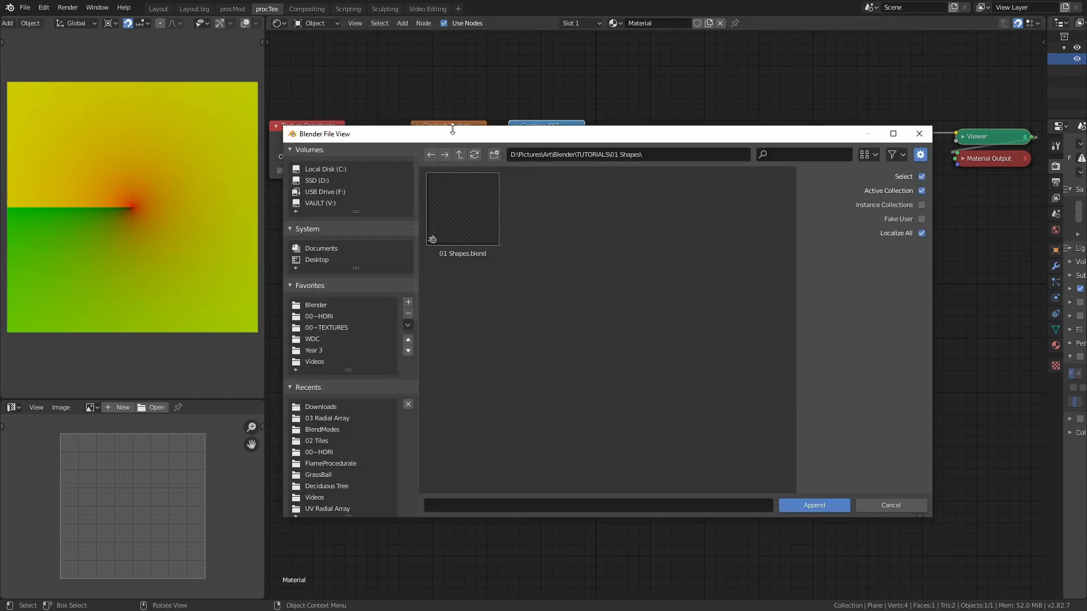
{"action": "double_click", "coordinate": [472, 229]}
{"action": "double_click", "coordinate": [732, 314]}
{"action": "key", "text": "shift+a"}
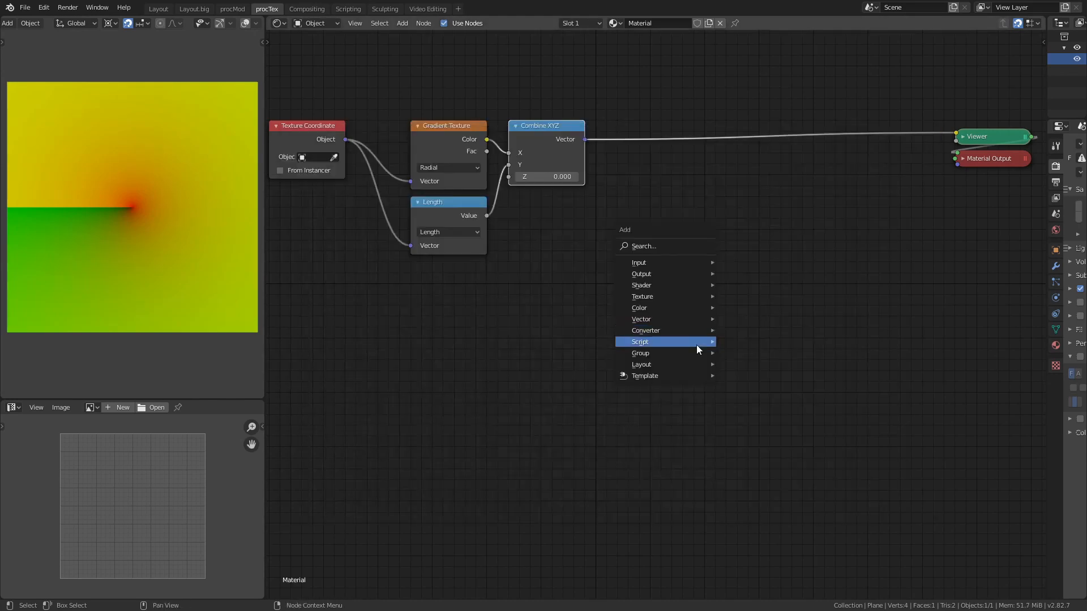
{"action": "mouse_move", "coordinate": [699, 354]}
{"action": "left_click", "coordinate": [769, 383]}
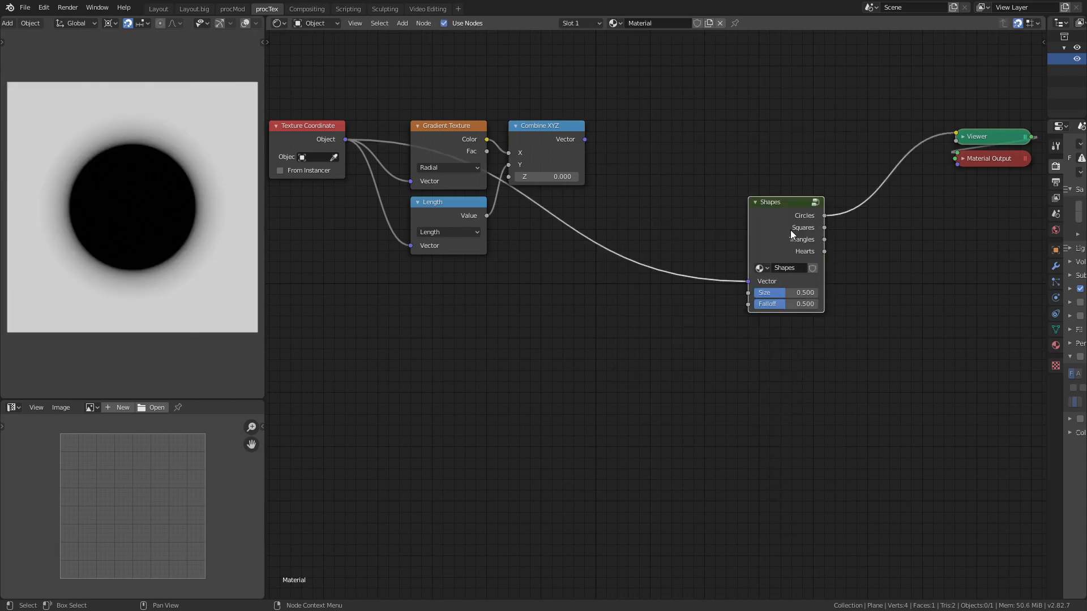
{"action": "left_click_drag", "start_coordinate": [790, 229], "coordinate": [746, 251]}
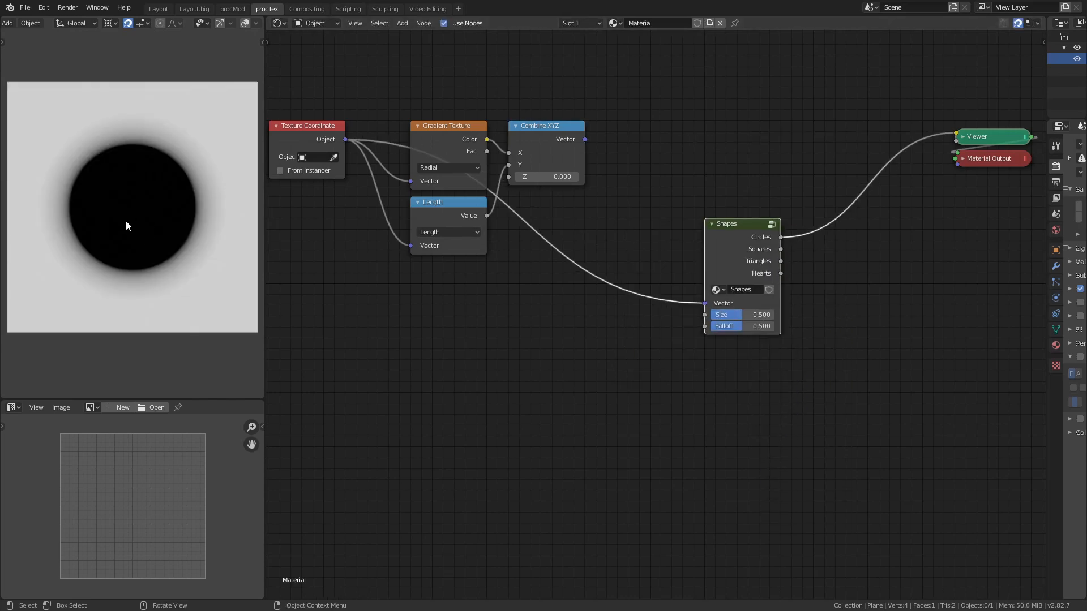
Preview the Shapes node's other outputs and set its size to 0.458 and falloff to 1.000.
{"action": "left_click", "coordinate": [738, 229], "text": "ctrl+shift"}
{"action": "left_click", "coordinate": [738, 229], "text": "ctrl+shift"}
{"action": "mouse_move", "coordinate": [744, 324]}
{"action": "left_mouse_down"}
{"action": "mouse_move", "coordinate": [776, 325]}
{"action": "mouse_move", "coordinate": [756, 310]}
{"action": "left_mouse_up"}
Turn on the viewport overlays, select the plane and compare the Length and Combine XYZ outputs on it.
{"action": "left_click", "coordinate": [566, 148], "text": "ctrl+shift"}
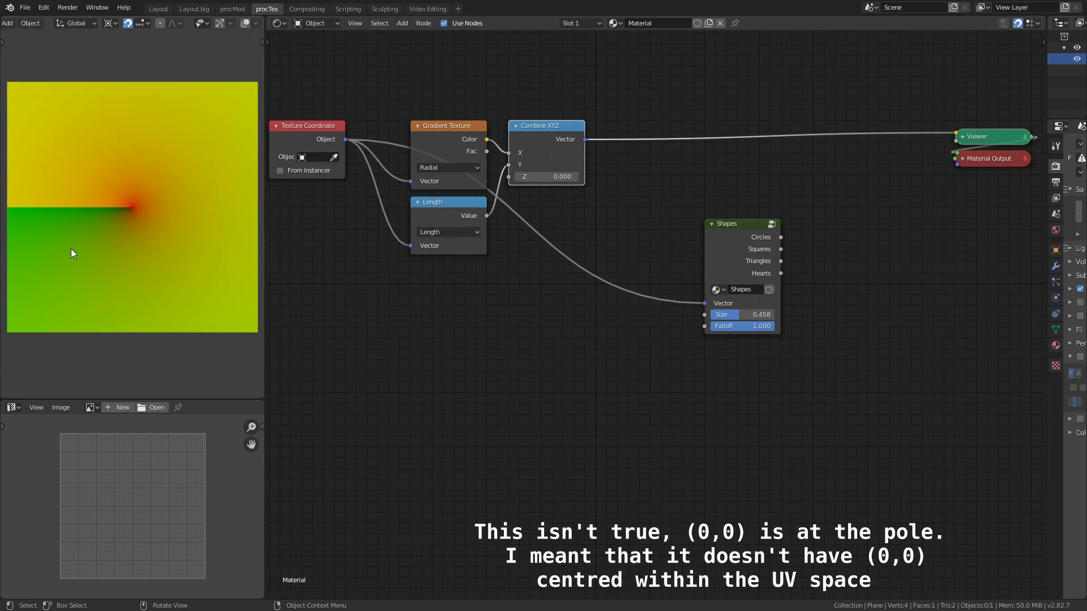
{"action": "left_click", "coordinate": [245, 23]}
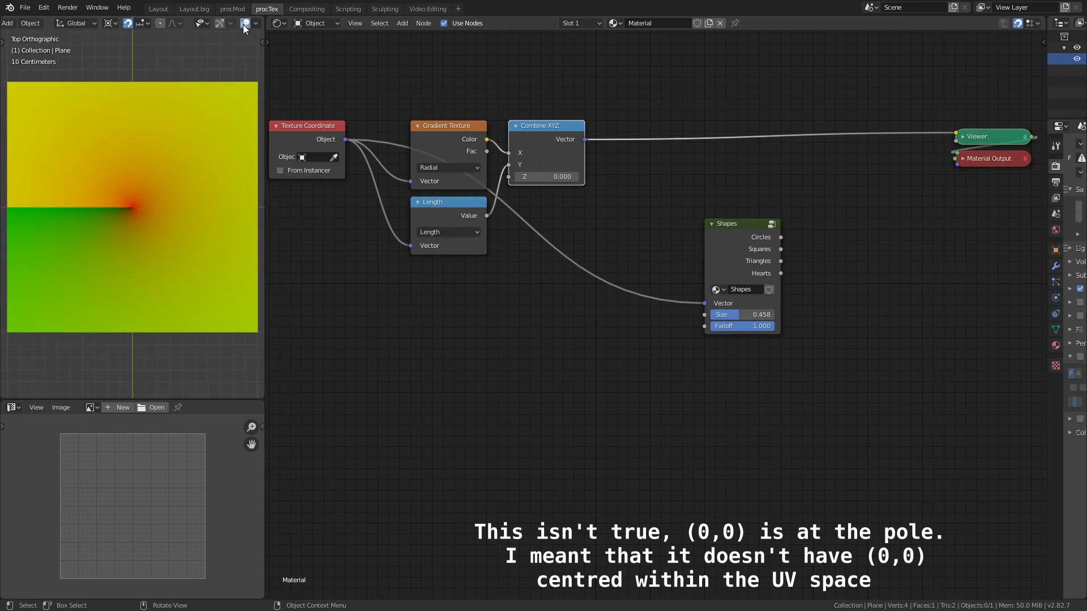
{"action": "left_click", "coordinate": [131, 209]}
{"action": "left_click", "coordinate": [464, 205], "text": "ctrl+shift"}
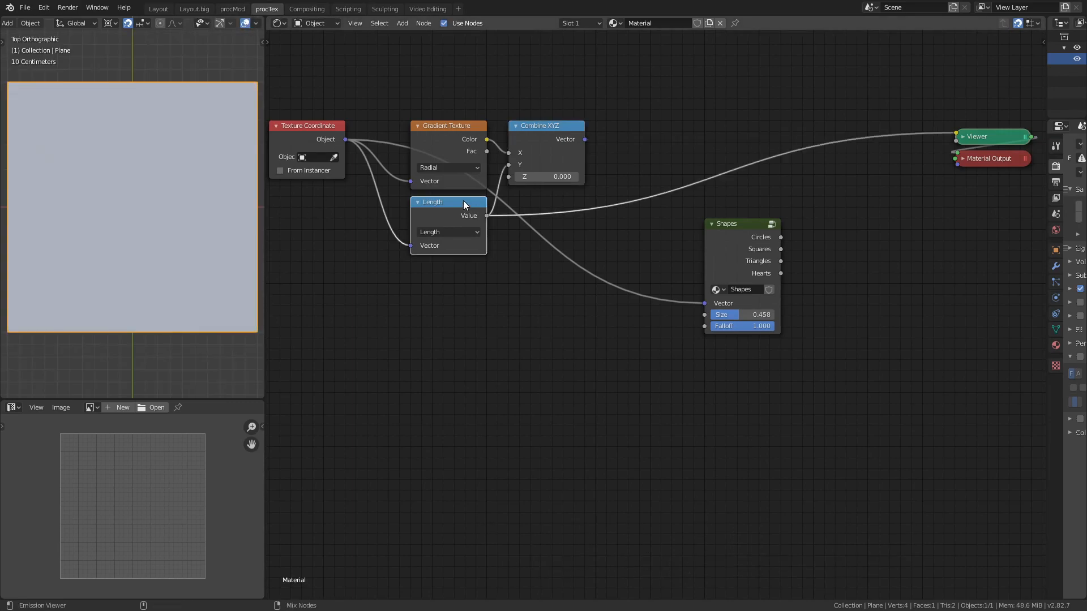
{"action": "left_click", "coordinate": [536, 124], "text": "ctrl+shift"}
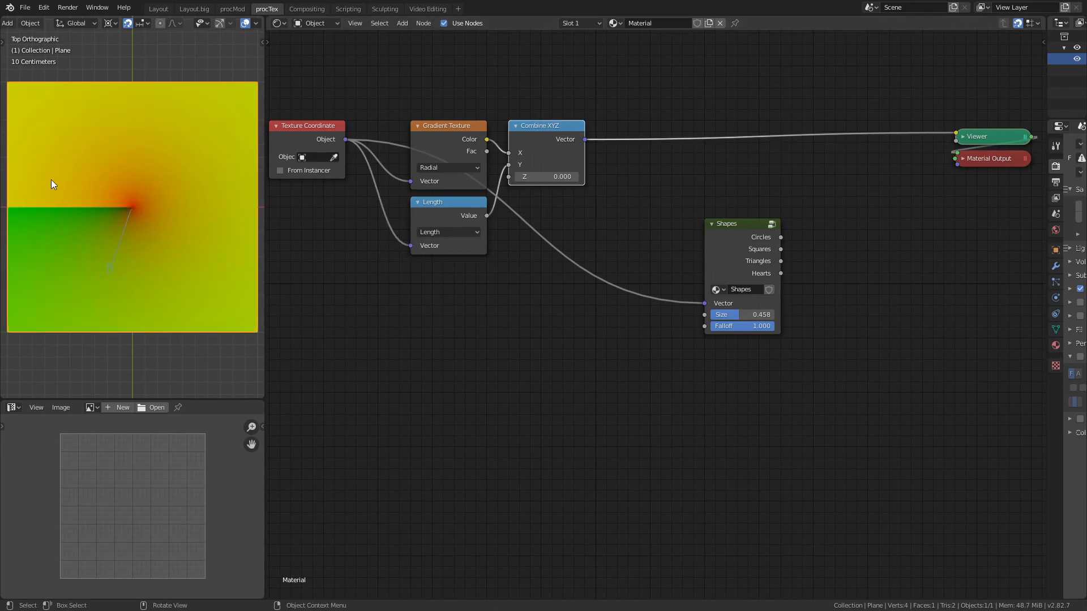
{"action": "mouse_move", "coordinate": [69, 223]}
{"action": "left_mouse_down"}
{"action": "mouse_move", "coordinate": [211, 236]}
{"action": "mouse_move", "coordinate": [147, 139]}
{"action": "mouse_move", "coordinate": [68, 216]}
{"action": "left_mouse_up"}
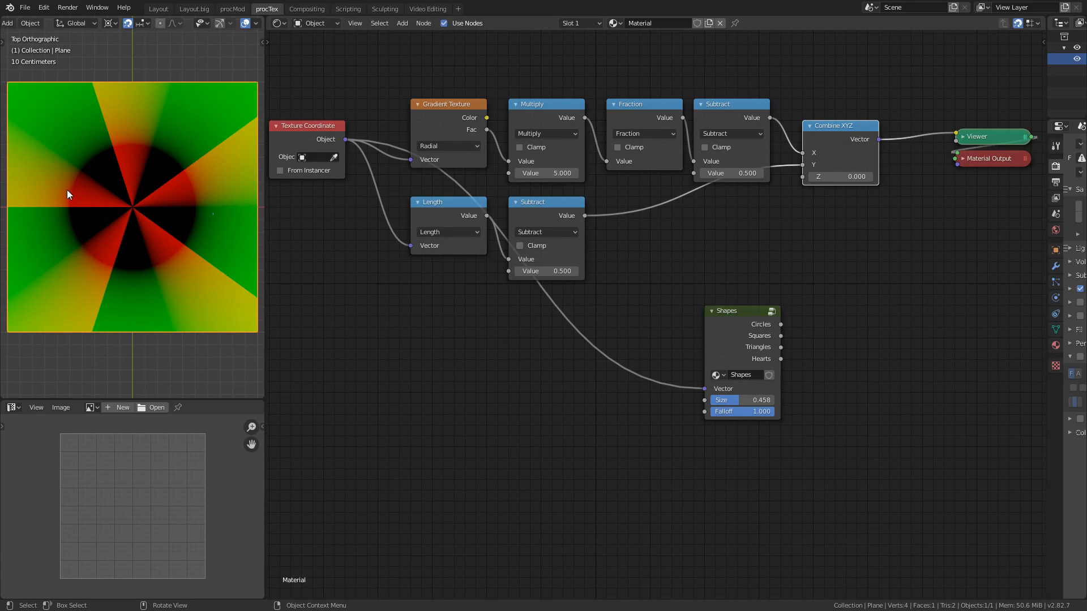
Link the Combine XYZ vector into the Shapes node, preview Circles and line up the upper Subtract and Combine XYZ nodes.
{"action": "left_click_drag", "start_coordinate": [842, 126], "coordinate": [705, 387]}
{"action": "left_click", "coordinate": [730, 334], "text": "ctrl+shift"}
{"action": "left_click_drag", "start_coordinate": [739, 75], "coordinate": [853, 140]}
{"action": "left_click_drag", "start_coordinate": [831, 106], "coordinate": [844, 108]}
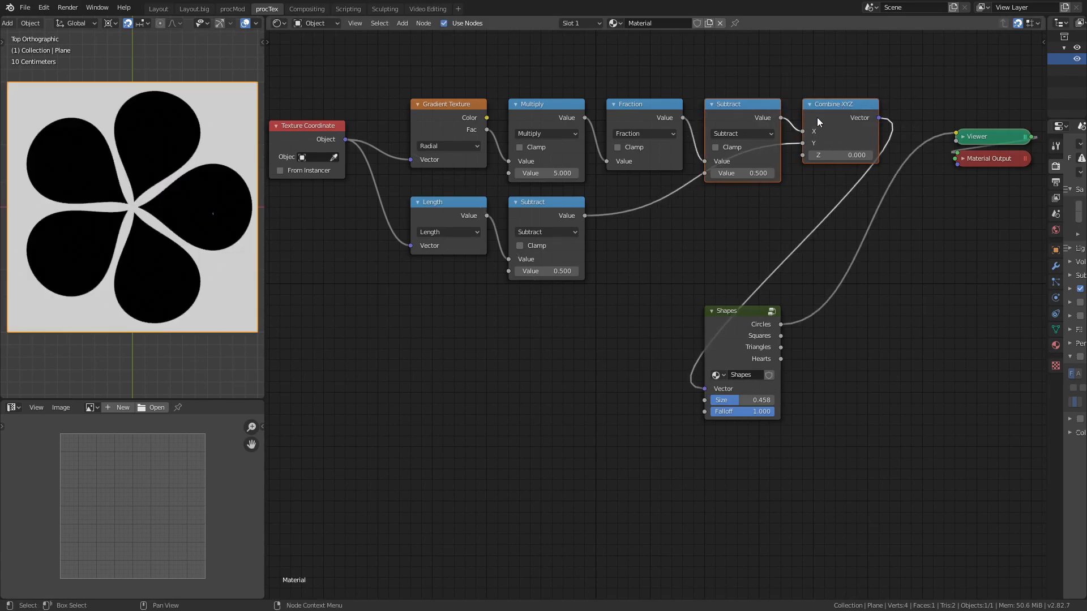
Try feeding the Texture Coordinate's Object output directly into the Shapes vector and undo that link.
{"action": "left_click_drag", "start_coordinate": [301, 127], "coordinate": [704, 389]}
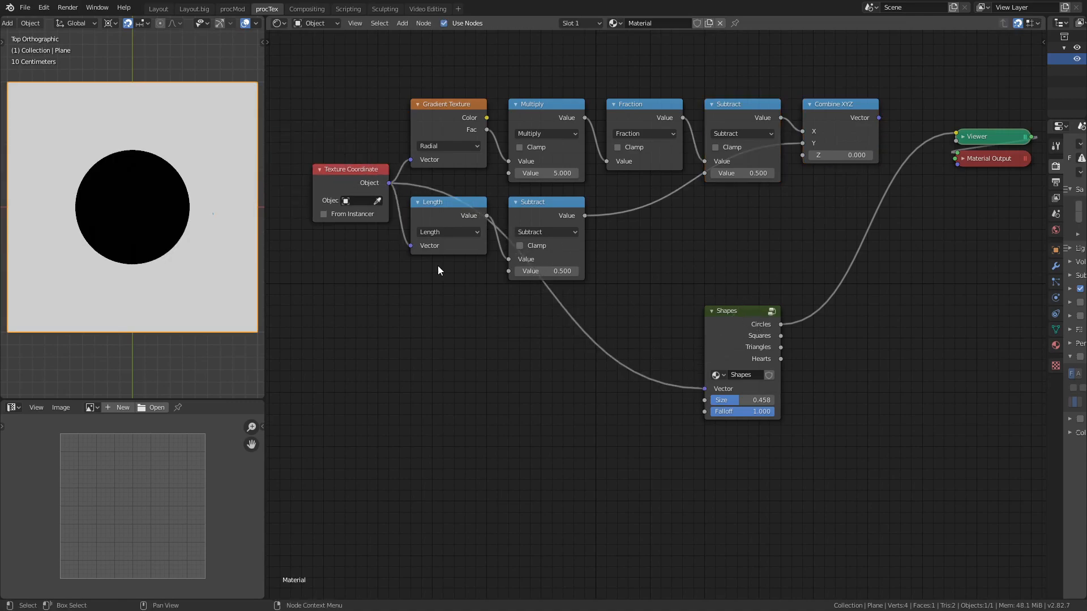
{"action": "key", "text": "ctrl+z"}
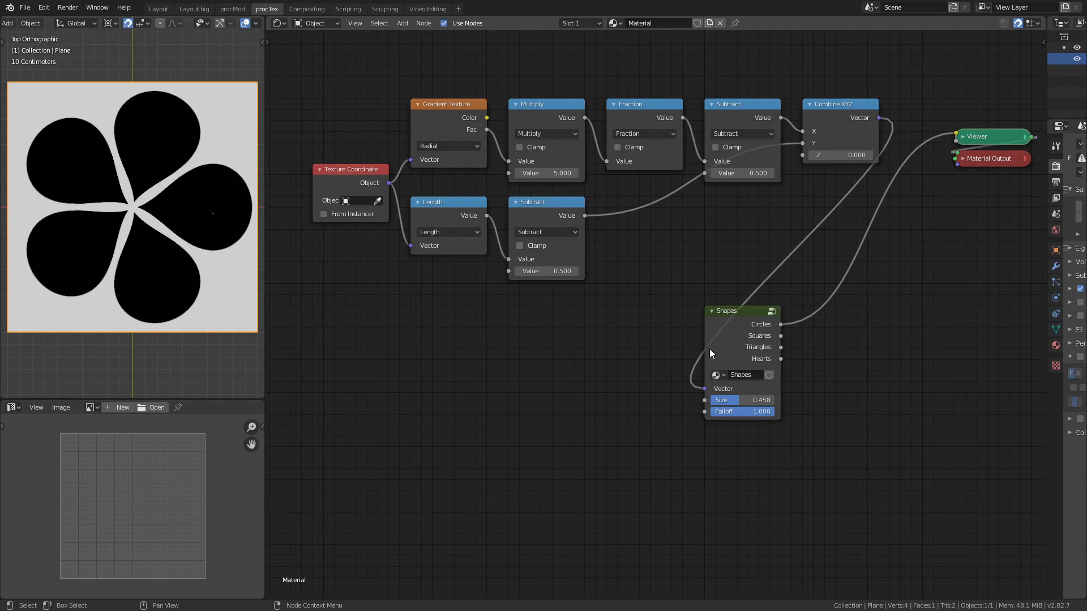
Insert a duplicated Multiply node after the lower Subtract, setting Subtract to 0.300 and the new Multiply to 1.900.
{"action": "left_click", "coordinate": [544, 104]}
{"action": "key", "text": "shift+d"}
{"action": "left_click_drag", "start_coordinate": [636, 229], "coordinate": [645, 204]}
{"action": "mouse_move", "coordinate": [656, 271]}
{"action": "left_mouse_down"}
{"action": "mouse_move", "coordinate": [671, 271]}
{"action": "mouse_move", "coordinate": [650, 276]}
{"action": "left_mouse_up"}
{"action": "left_click_drag", "start_coordinate": [537, 272], "coordinate": [541, 273]}
{"action": "left_click_drag", "start_coordinate": [650, 271], "coordinate": [653, 273]}
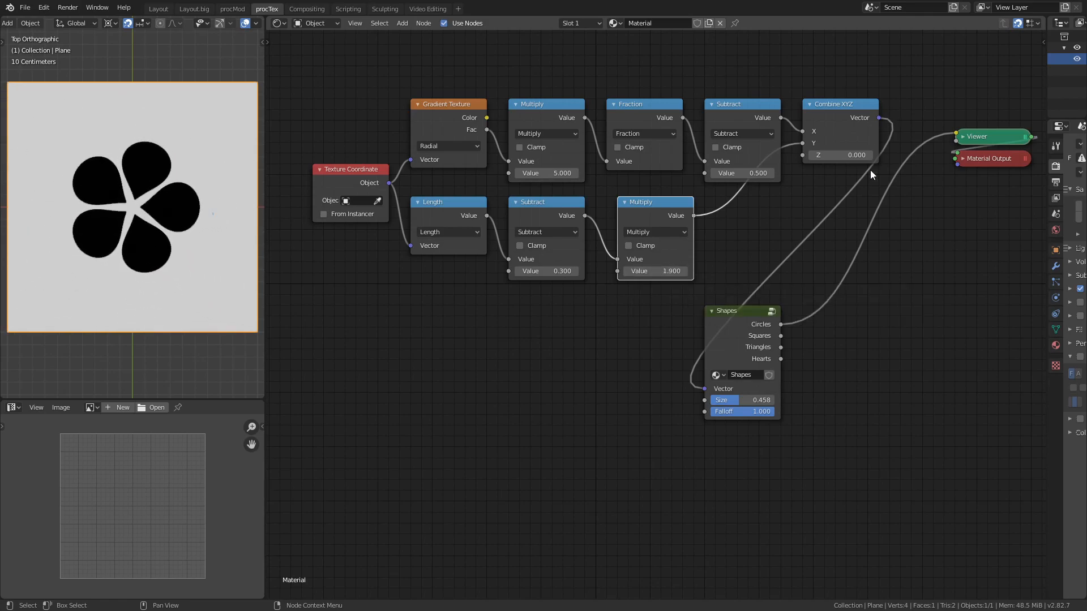
Preview the Shapes node's Squares output with Subtract at 0.500, the lower Multiply at 3.200 and Size at 0.317.
{"action": "left_click", "coordinate": [767, 315], "text": "ctrl+shift"}
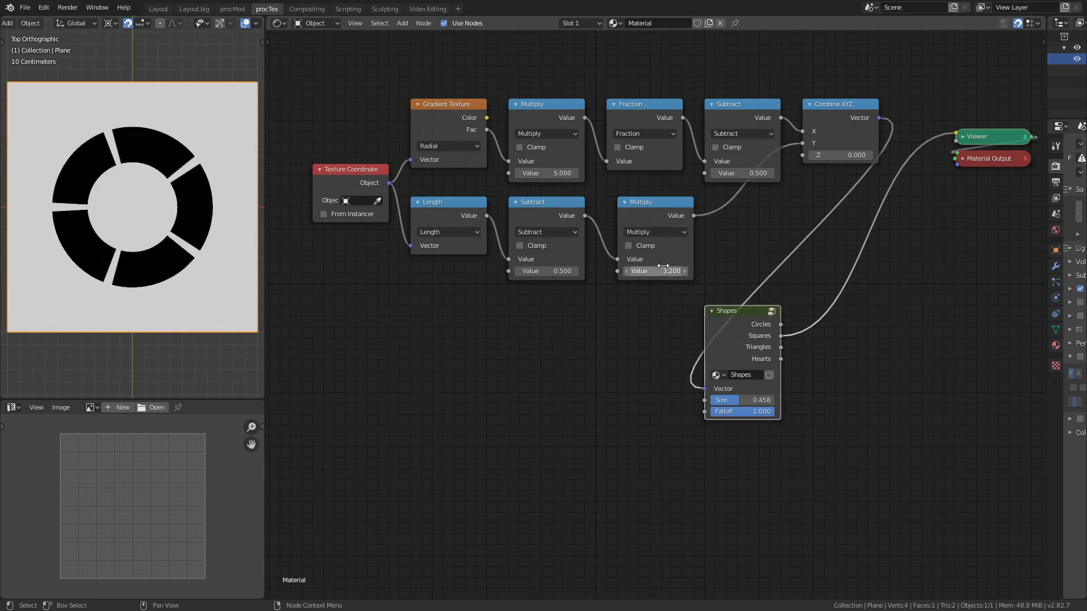
{"action": "left_click_drag", "start_coordinate": [747, 400], "coordinate": [736, 395]}
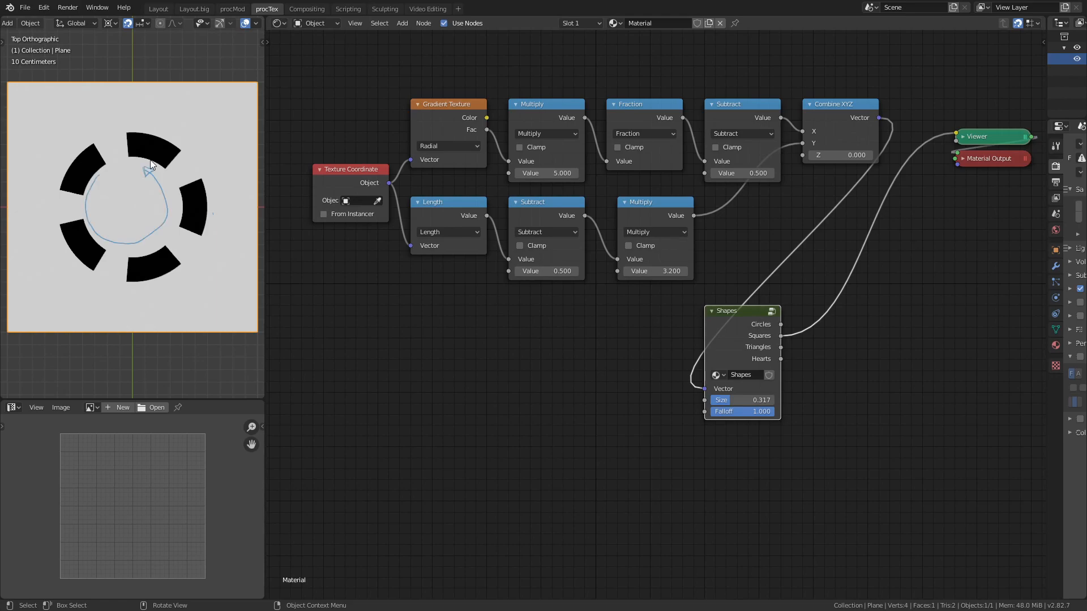
Sketch annotation strokes over the ring of curved squares in the viewport and a small wedge below the nodes.
{"action": "mouse_move", "coordinate": [57, 250]}
{"action": "left_mouse_down"}
{"action": "mouse_move", "coordinate": [100, 242]}
{"action": "mouse_move", "coordinate": [80, 273]}
{"action": "mouse_move", "coordinate": [167, 270]}
{"action": "left_mouse_up"}
{"action": "left_click_drag", "start_coordinate": [66, 202], "coordinate": [125, 271]}
{"action": "left_click_drag", "start_coordinate": [141, 134], "coordinate": [188, 195]}
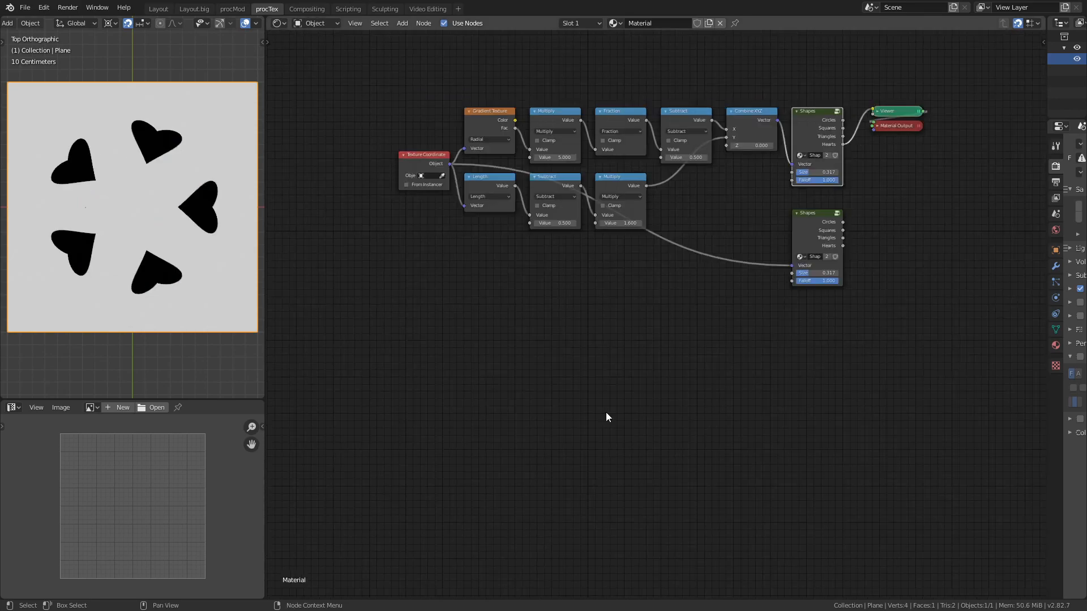
{"action": "mouse_move", "coordinate": [547, 316]}
{"action": "left_mouse_down"}
{"action": "mouse_move", "coordinate": [574, 310]}
{"action": "mouse_move", "coordinate": [592, 389]}
{"action": "left_mouse_up"}
{"action": "left_click_drag", "start_coordinate": [627, 314], "coordinate": [592, 389]}
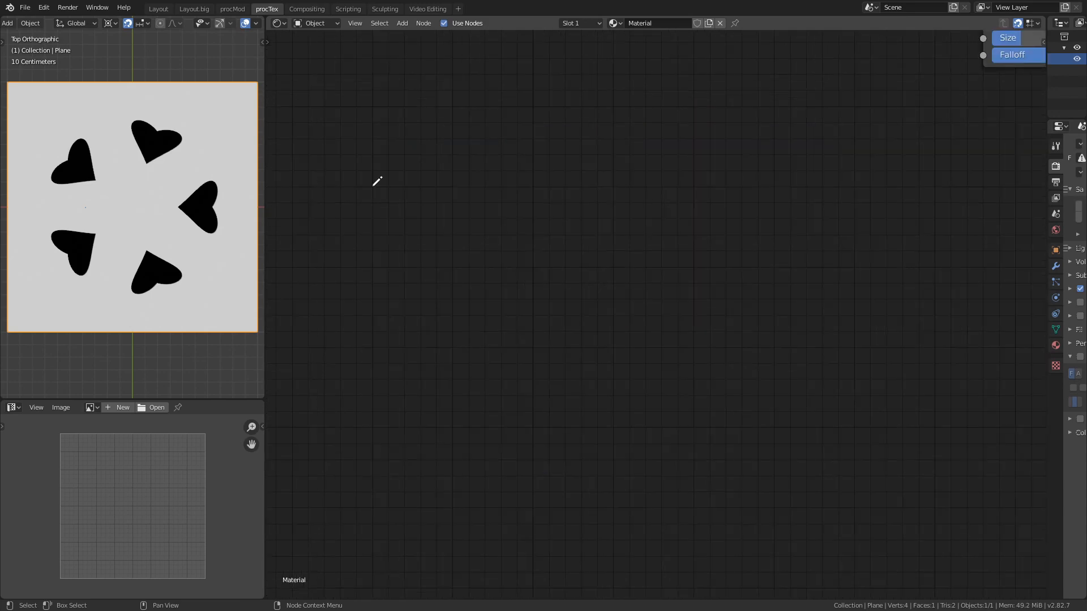
Sketch an annotated square below the nodes, divided into six sectors by three lines through its centre, with marks in the sectors.
{"action": "left_click_drag", "start_coordinate": [372, 188], "coordinate": [372, 431]}
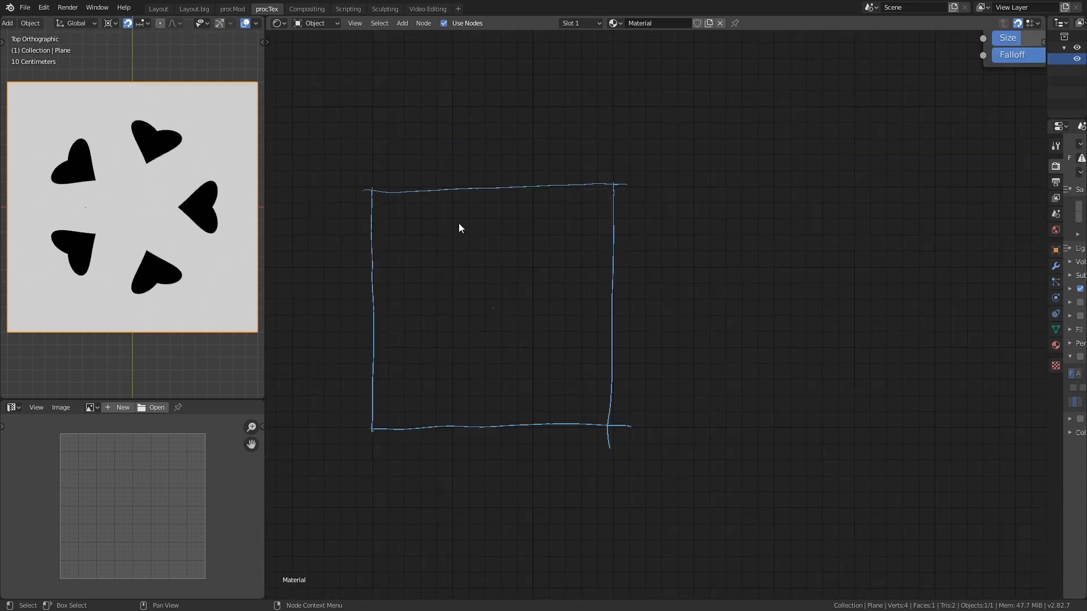
{"action": "left_click_drag", "start_coordinate": [375, 303], "coordinate": [633, 298]}
{"action": "left_click_drag", "start_coordinate": [433, 192], "coordinate": [551, 430]}
{"action": "left_click_drag", "start_coordinate": [544, 190], "coordinate": [415, 429]}
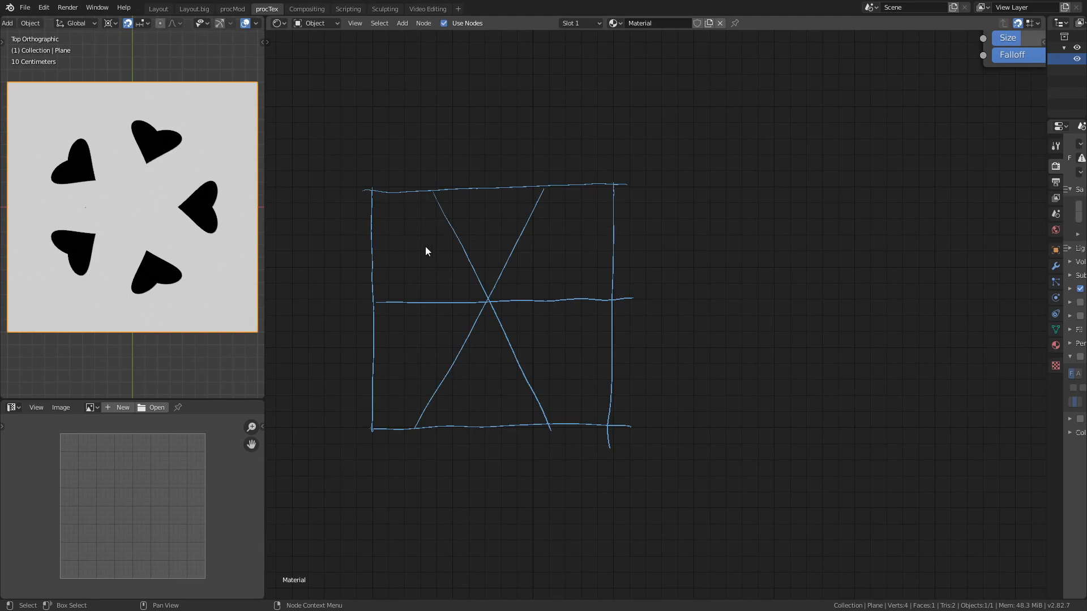
{"action": "mouse_move", "coordinate": [397, 256]}
{"action": "left_mouse_down"}
{"action": "mouse_move", "coordinate": [457, 251]}
{"action": "mouse_move", "coordinate": [422, 273]}
{"action": "left_mouse_up"}
{"action": "left_click_drag", "start_coordinate": [472, 227], "coordinate": [503, 225]}
{"action": "left_click_drag", "start_coordinate": [488, 210], "coordinate": [488, 246]}
{"action": "left_click_drag", "start_coordinate": [554, 262], "coordinate": [589, 251]}
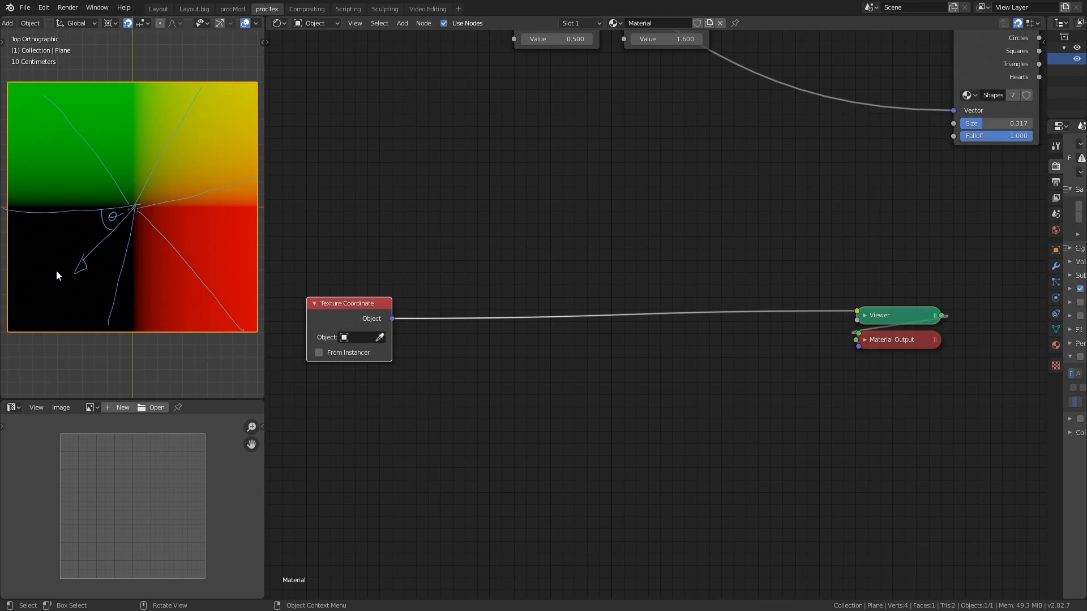
Mark the angled vector's horizontal and vertical components in the viewport sketch and insert a Radial Gradient Texture after the separate Texture Coordinate node.
{"action": "left_click_drag", "start_coordinate": [136, 206], "coordinate": [64, 208]}
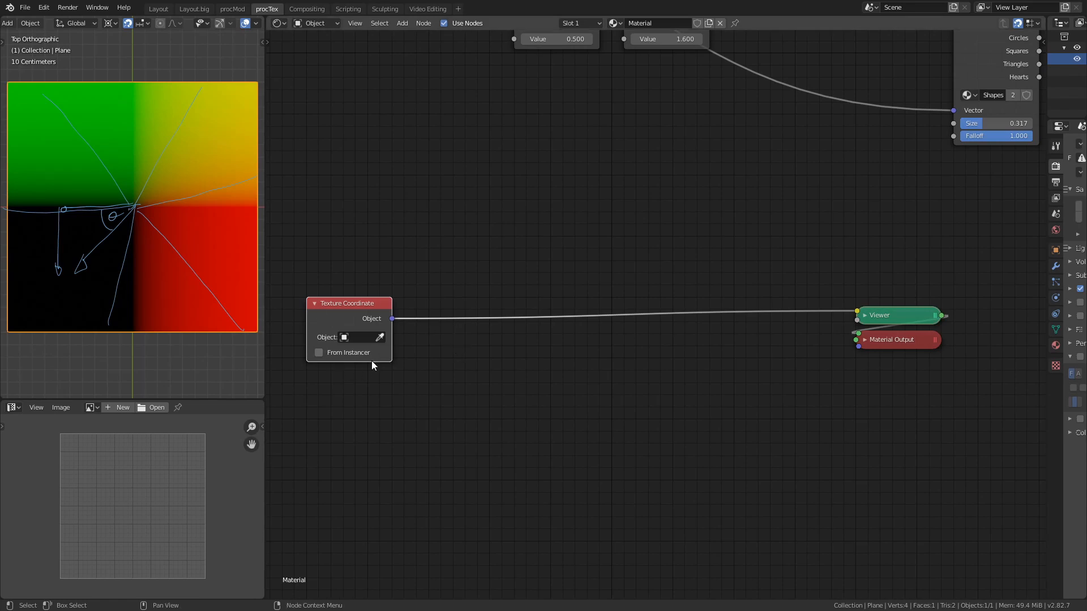
{"action": "key", "text": "shift+a"}
{"action": "mouse_move", "coordinate": [461, 329]}
{"action": "left_click", "coordinate": [612, 392]}
{"action": "left_click", "coordinate": [488, 341]}
{"action": "left_click", "coordinate": [485, 349]}
{"action": "left_click", "coordinate": [478, 440]}
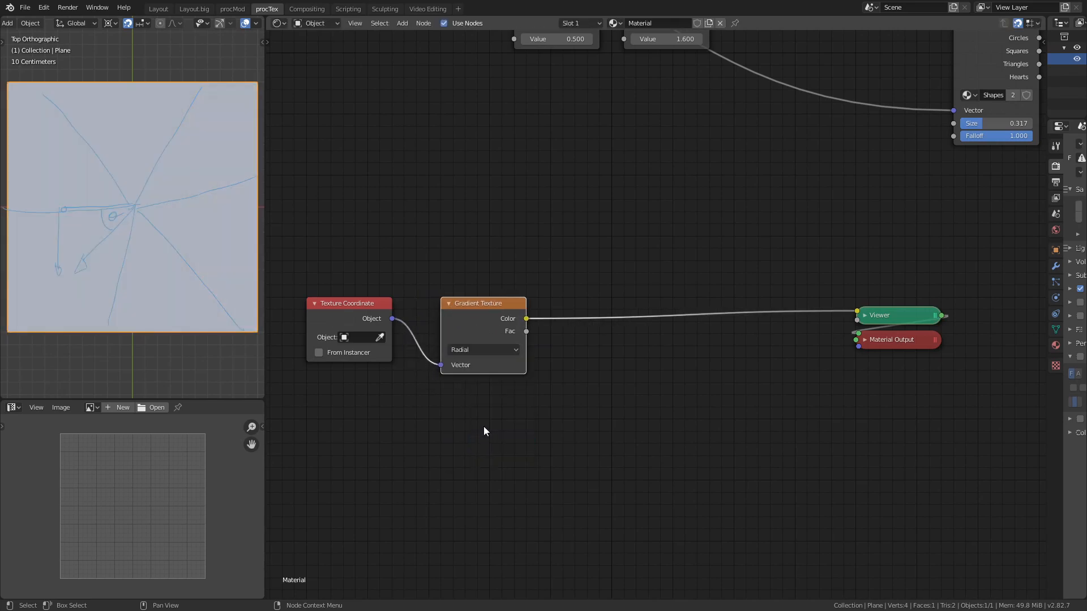
{"action": "left_click_drag", "start_coordinate": [476, 307], "coordinate": [452, 307]}
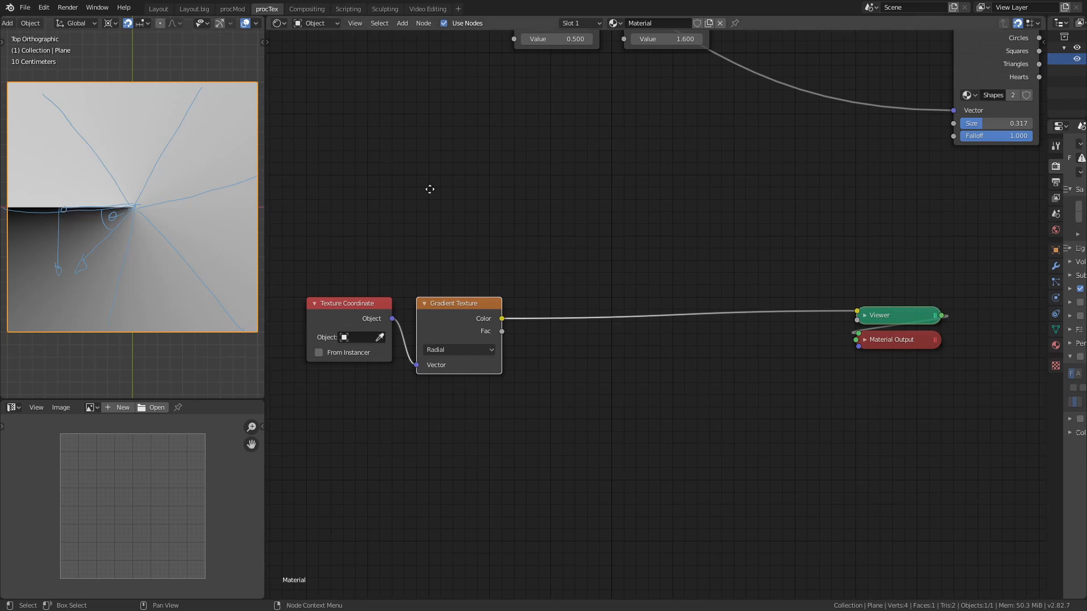
Add a Value node below the Texture Coordinate node, label it Sector Count and set it to 5.
{"action": "middle_click_drag", "start_coordinate": [426, 184], "coordinate": [604, 421]}
{"action": "middle_click_drag", "start_coordinate": [666, 481], "coordinate": [607, 258]}
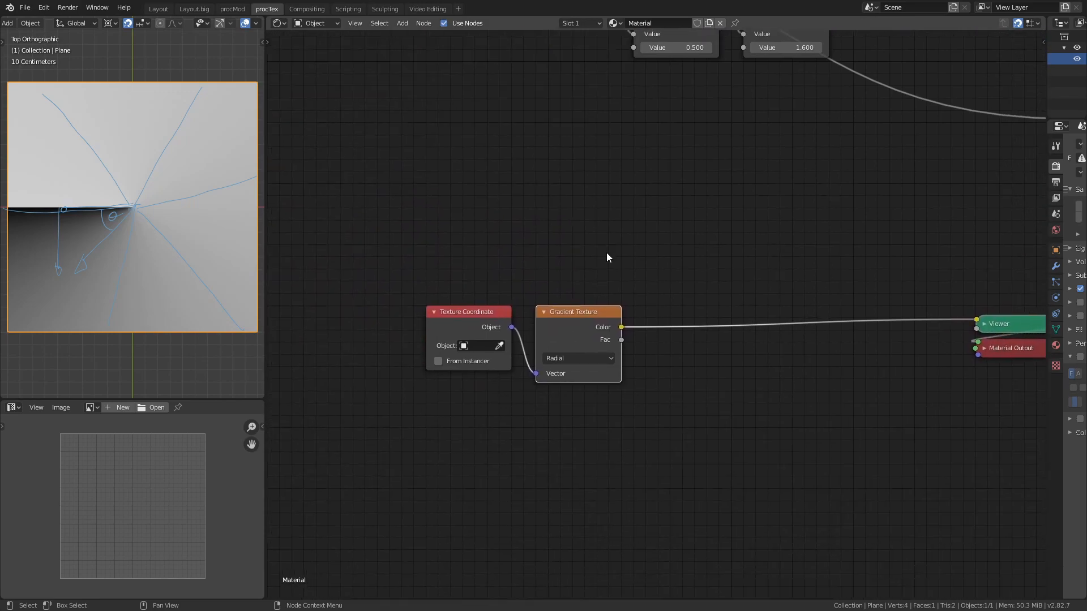
{"action": "key", "text": "shift+a"}
{"action": "mouse_move", "coordinate": [502, 430]}
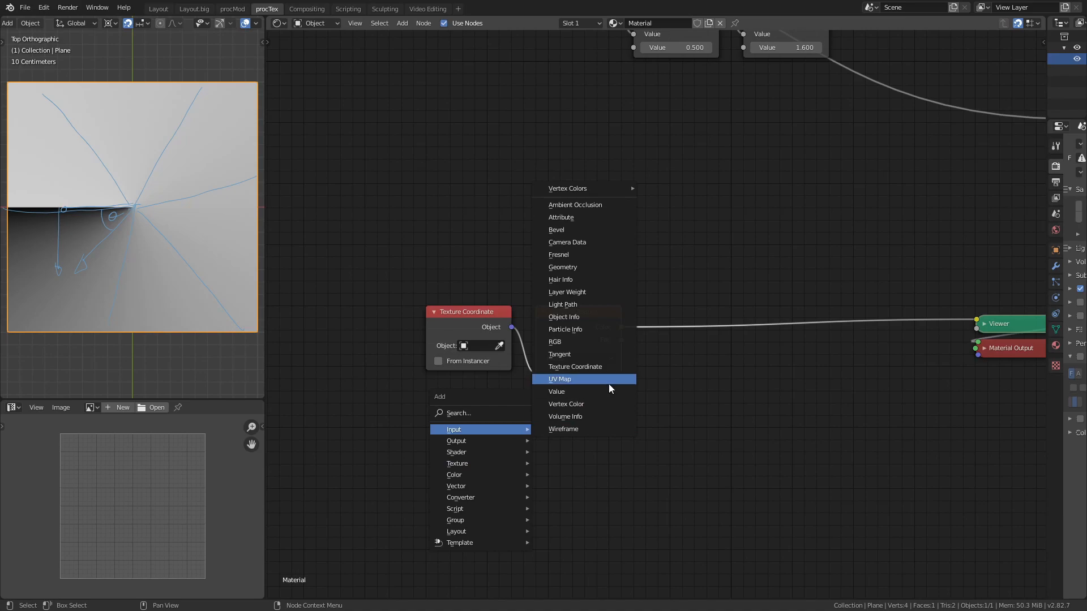
{"action": "left_click", "coordinate": [566, 391]}
{"action": "left_click", "coordinate": [460, 417]}
{"action": "key", "text": "n"}
{"action": "left_click", "coordinate": [980, 89]}
{"action": "type", "text": "Sector Count"}
{"action": "key", "text": "Return"}
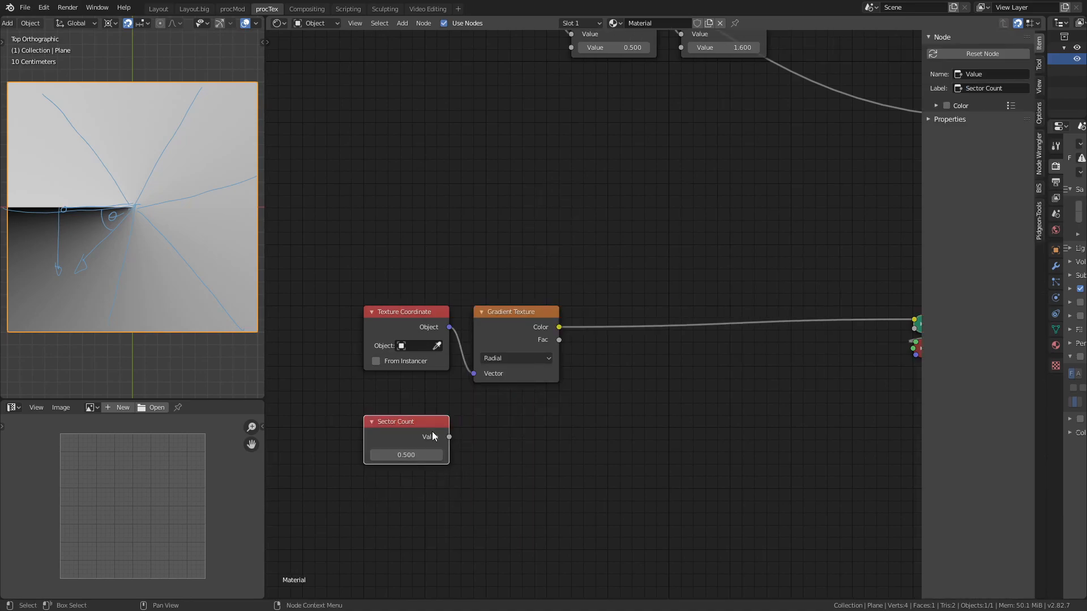
{"action": "left_click_drag", "start_coordinate": [406, 456], "coordinate": [434, 483]}
Insert a Math node set to Multiply after the gradient's Fac output and link Sector Count into its second value.
{"action": "left_click", "coordinate": [498, 341], "text": "ctrl+shift"}
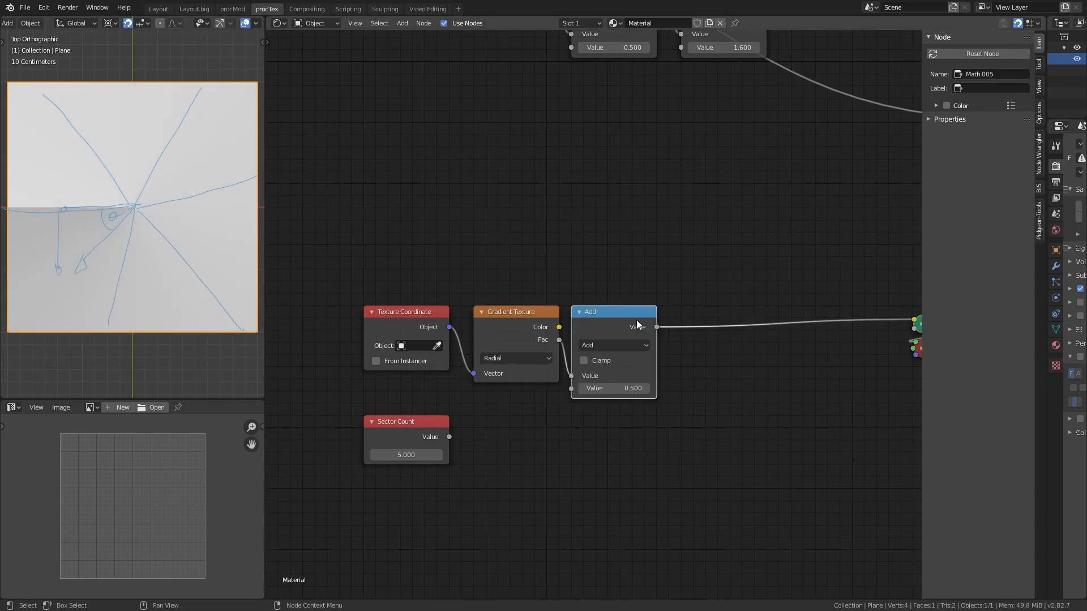
{"action": "left_click", "coordinate": [530, 320], "text": "ctrl+shift"}
{"action": "left_click", "coordinate": [628, 345]}
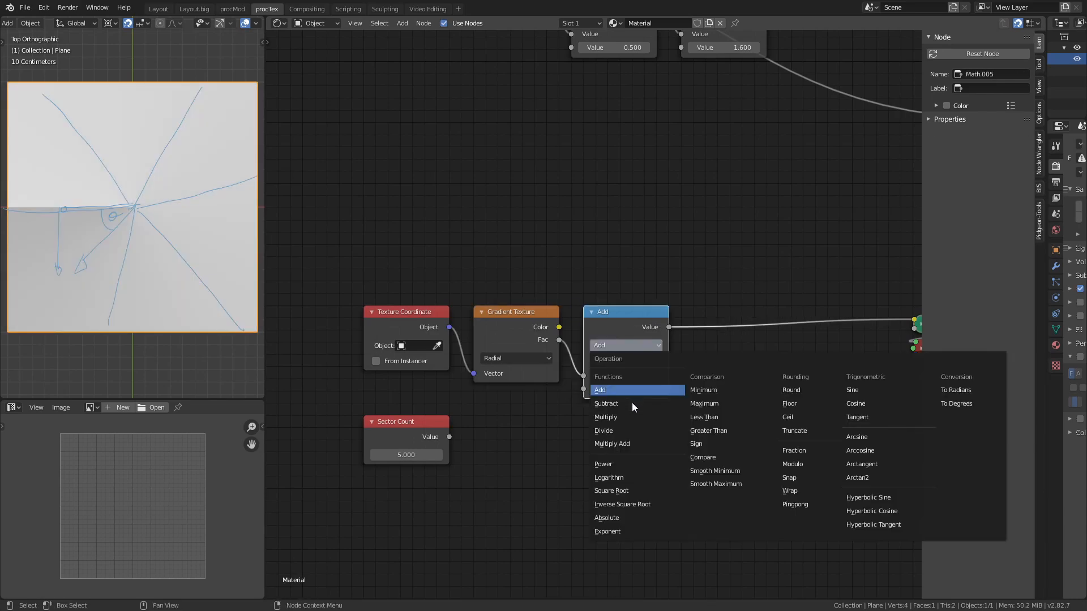
{"action": "left_click", "coordinate": [628, 417]}
{"action": "left_click_drag", "start_coordinate": [448, 437], "coordinate": [579, 396]}
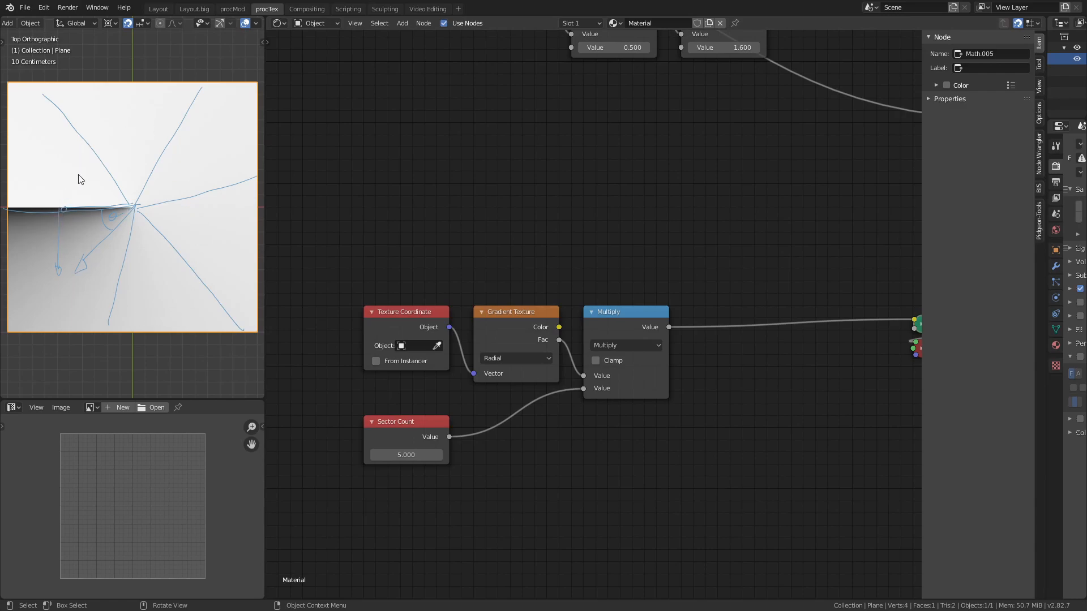
Insert a Math node set to Snap after the Multiply node and set its increment to 1.
{"action": "key", "text": "shift+a"}
{"action": "left_click", "coordinate": [718, 439]}
{"action": "left_click", "coordinate": [670, 323]}
{"action": "left_click", "coordinate": [707, 331]}
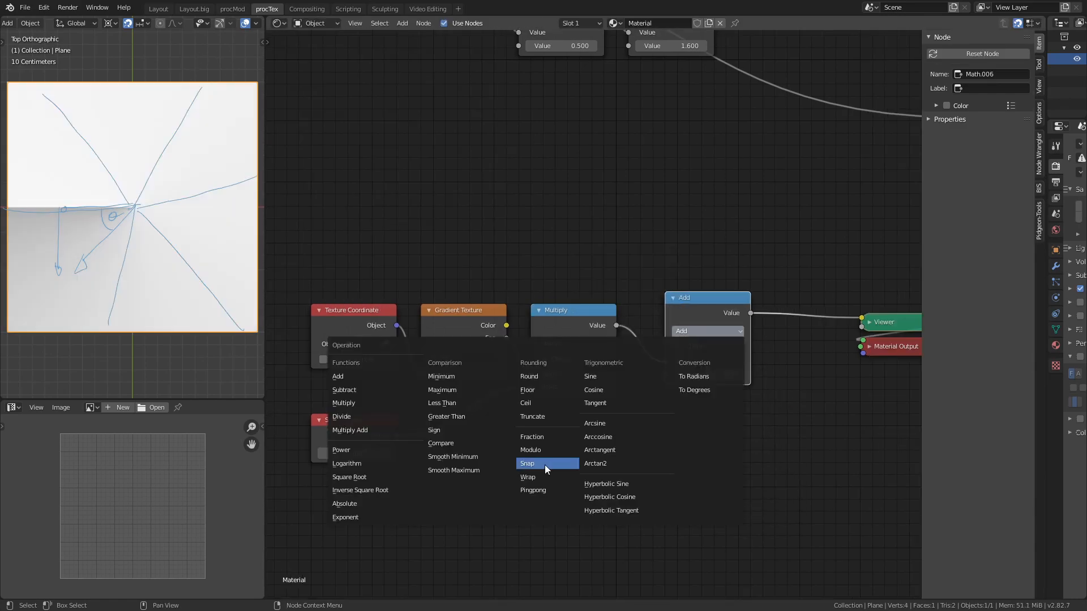
{"action": "left_click", "coordinate": [545, 464]}
{"action": "left_click_drag", "start_coordinate": [709, 300], "coordinate": [684, 313]}
{"action": "left_click", "coordinate": [704, 387]}
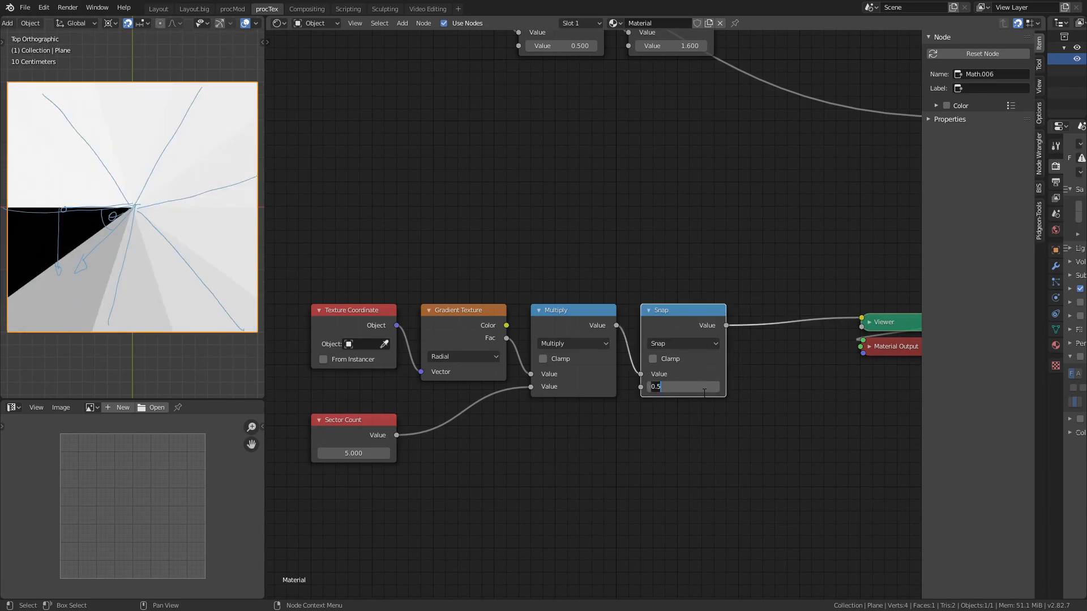
{"action": "type", "text": "1"}
{"action": "key", "text": "Return"}
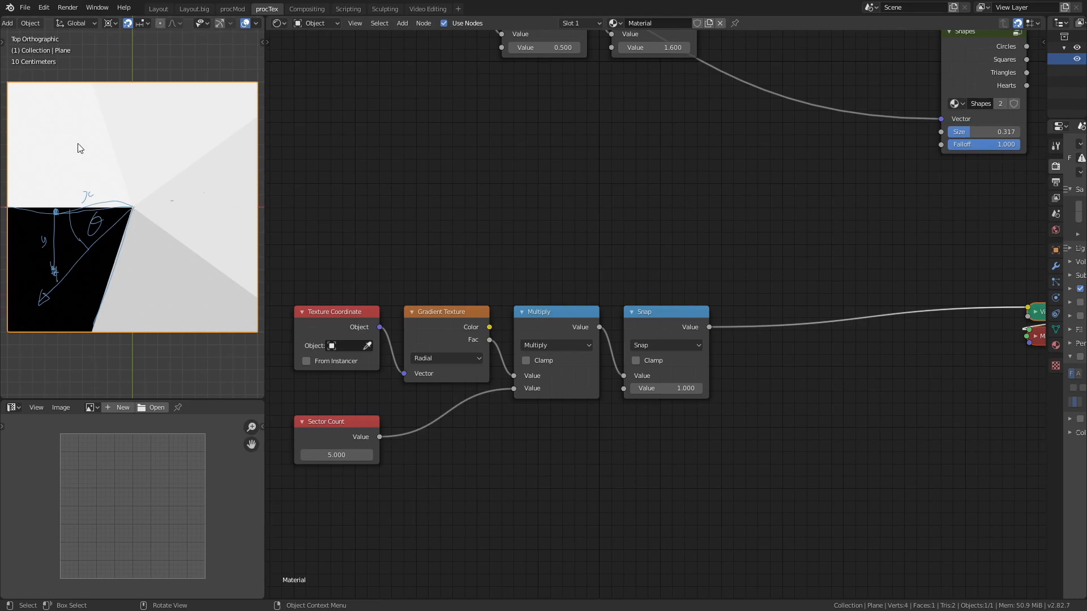
Insert an Add math node with a value of 0.5 after the Snap node.
{"action": "left_click", "coordinate": [678, 322]}
{"action": "key", "text": "shift+s"}
{"action": "key", "text": "shift+m"}
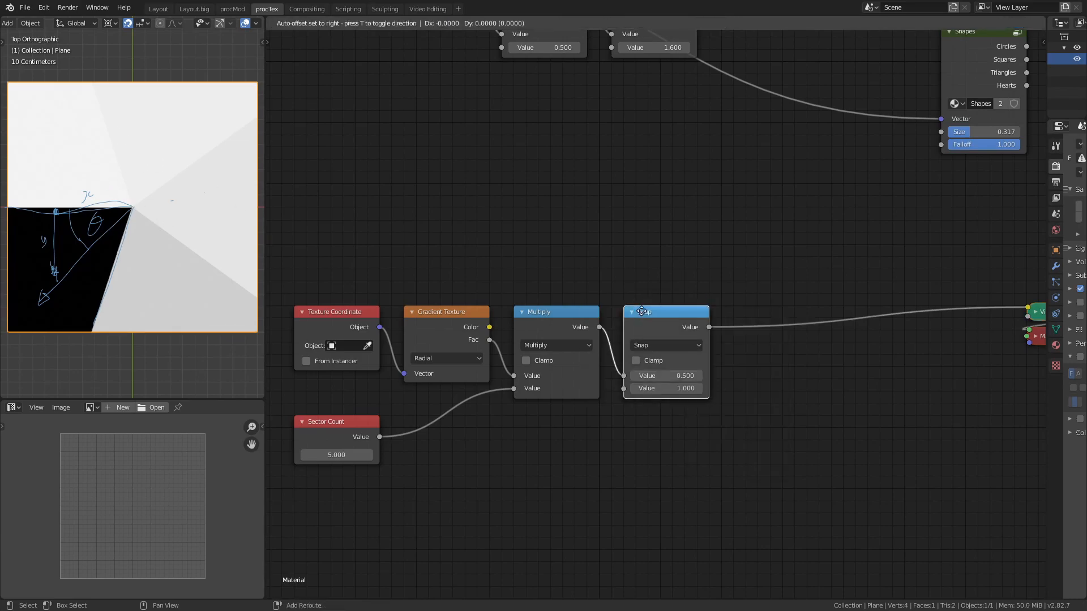
{"action": "double_click", "coordinate": [859, 465]}
{"action": "type", "text": "0.5"}
{"action": "key", "text": "Return"}
{"action": "left_click_drag", "start_coordinate": [844, 394], "coordinate": [783, 321]}
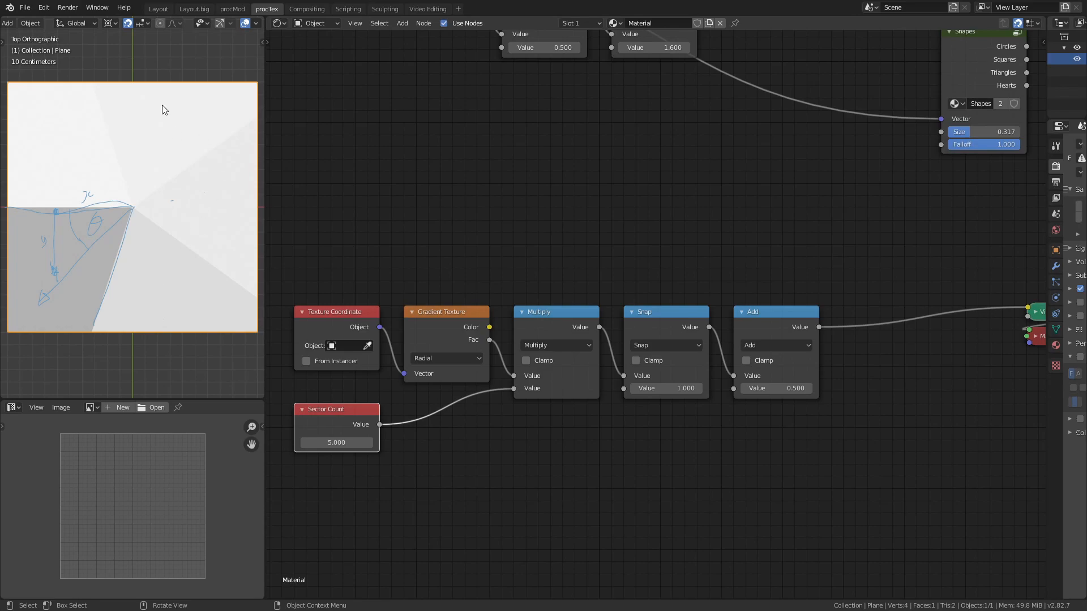
Duplicate the Multiply node as a Divide node below Add, with 2*pi as its first value and Sector Count linked into the second.
{"action": "middle_click_drag", "start_coordinate": [360, 430], "coordinate": [361, 352]}
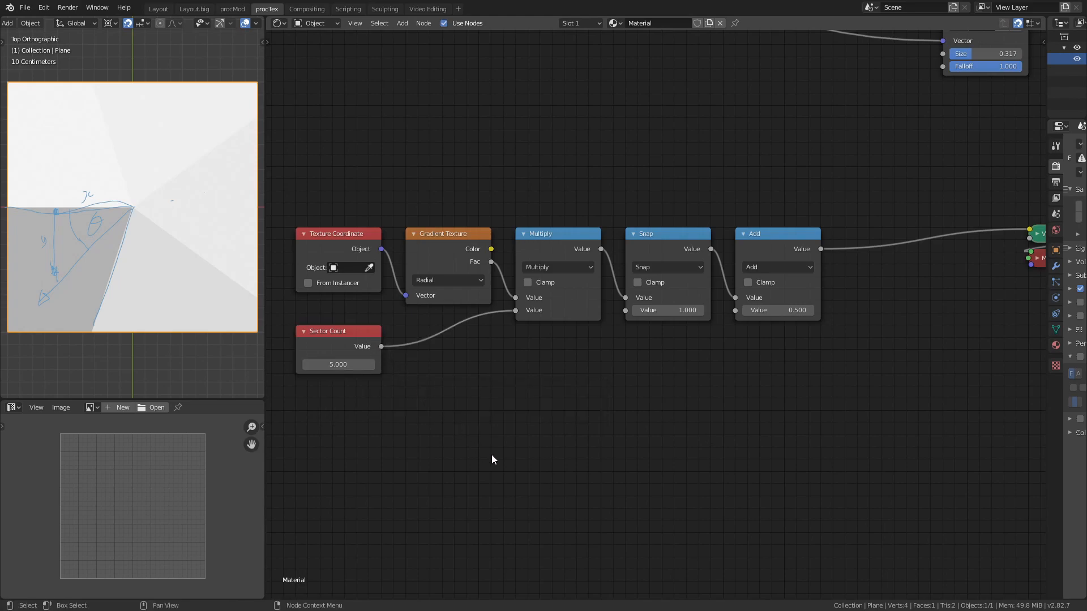
{"action": "left_click", "coordinate": [558, 243]}
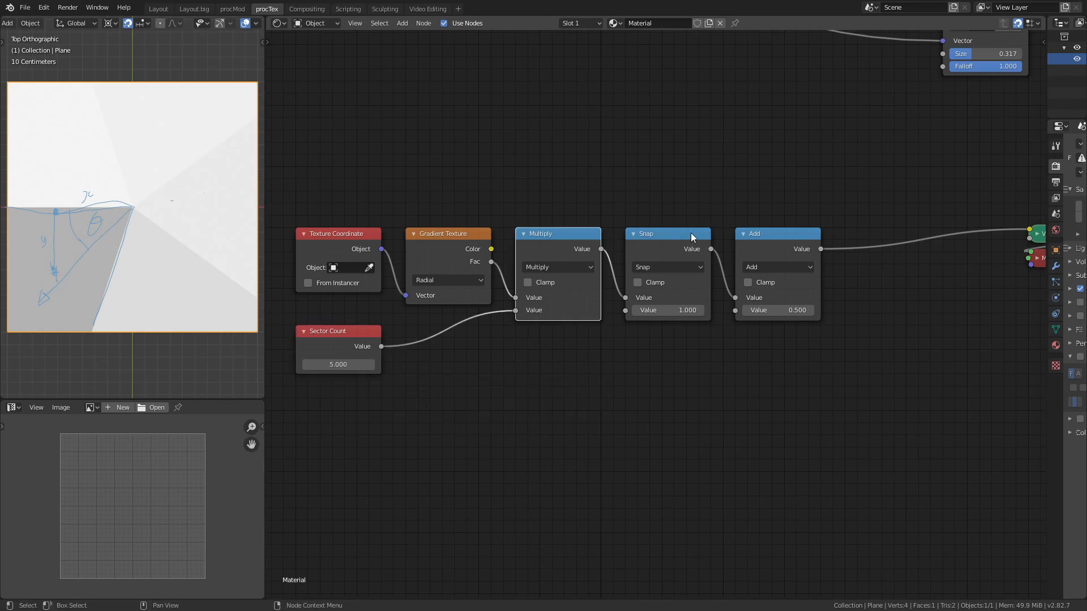
{"action": "key", "text": "shift+d"}
{"action": "left_click", "coordinate": [555, 346]}
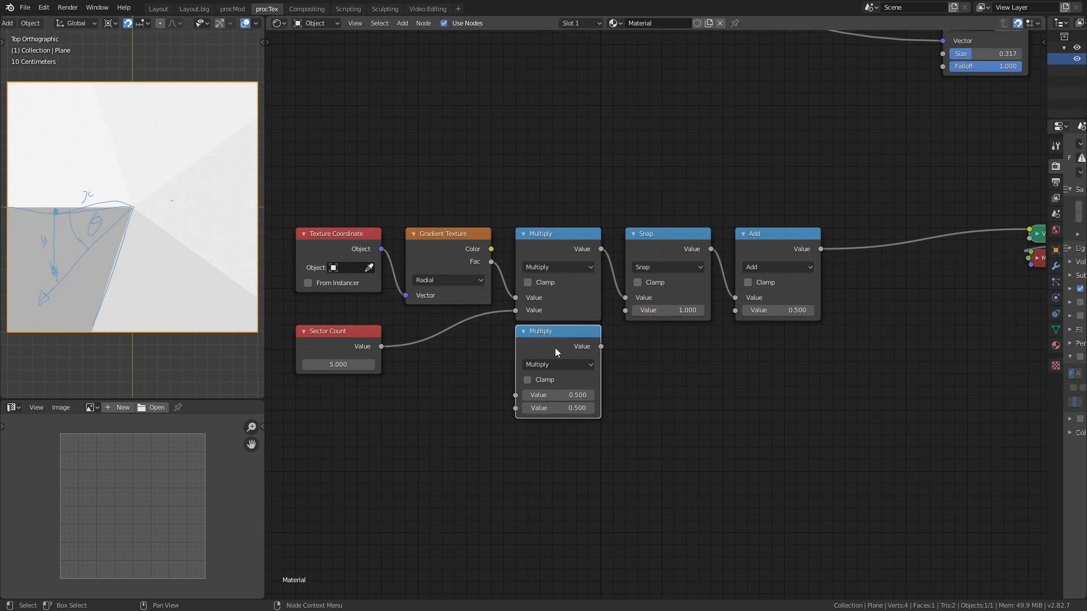
{"action": "left_click", "coordinate": [568, 398]}
{"action": "type", "text": "2*pi"}
{"action": "key", "text": "Return"}
{"action": "left_click_drag", "start_coordinate": [380, 346], "coordinate": [515, 408]}
{"action": "left_click_drag", "start_coordinate": [576, 384], "coordinate": [796, 398]}
{"action": "left_click", "coordinate": [833, 341]}
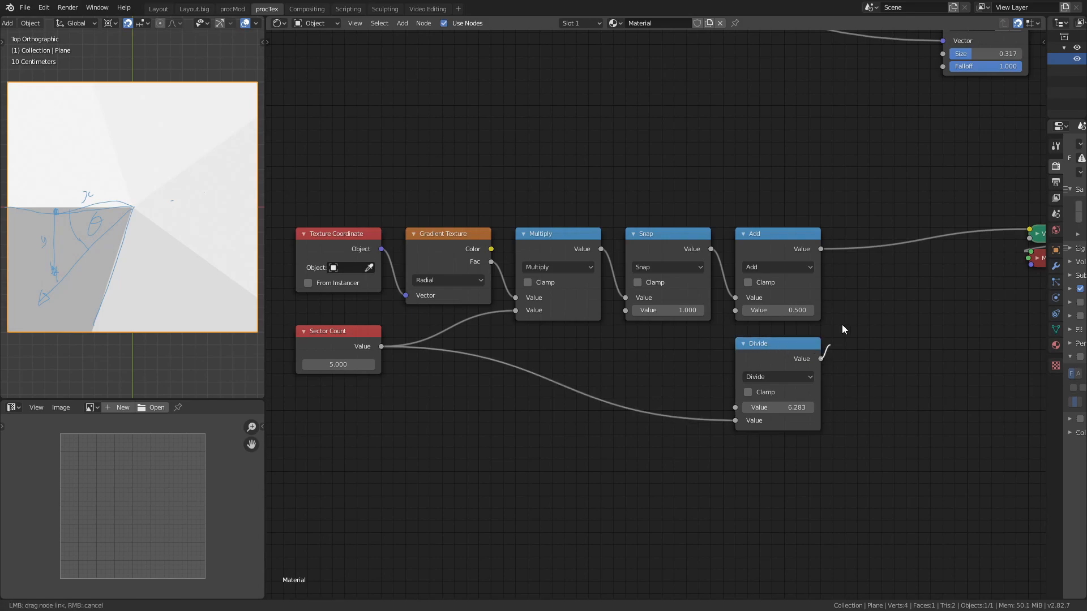
{"action": "left_click", "coordinate": [773, 351]}
{"action": "middle_click_drag", "start_coordinate": [773, 350], "coordinate": [718, 358]}
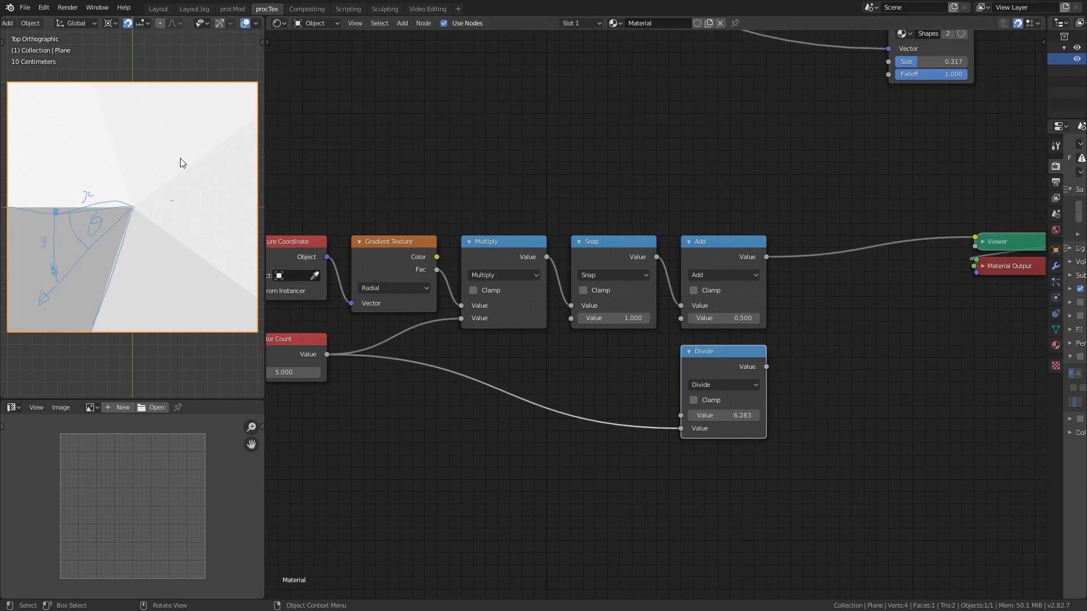
Insert a Multiply node after the Add node and link the Divide output into its second value.
{"action": "left_click", "coordinate": [723, 252]}
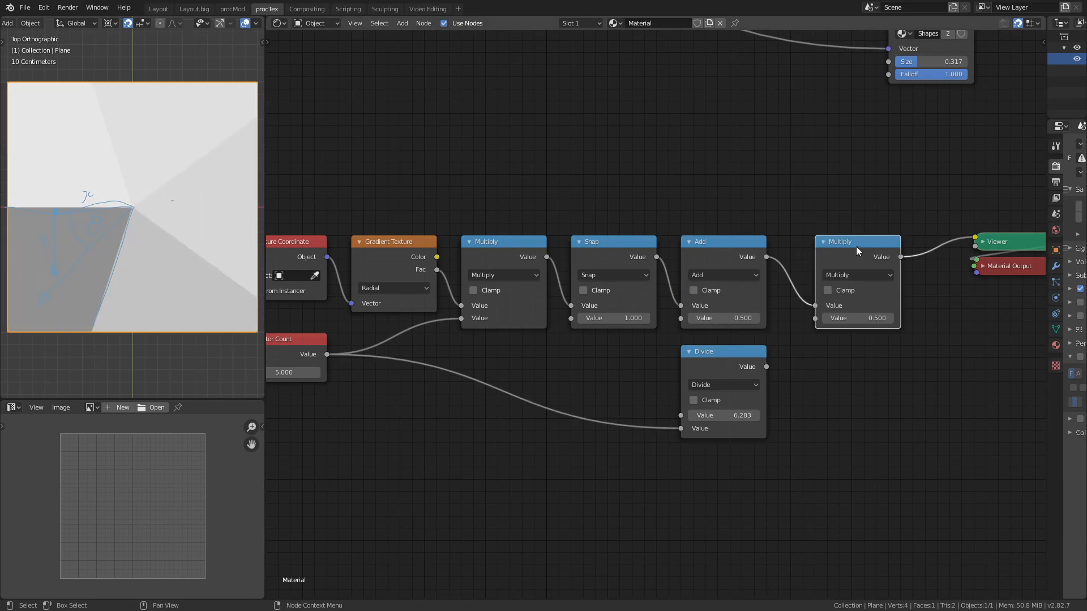
{"action": "left_click_drag", "start_coordinate": [855, 245], "coordinate": [832, 246]}
{"action": "left_click_drag", "start_coordinate": [769, 365], "coordinate": [790, 318]}
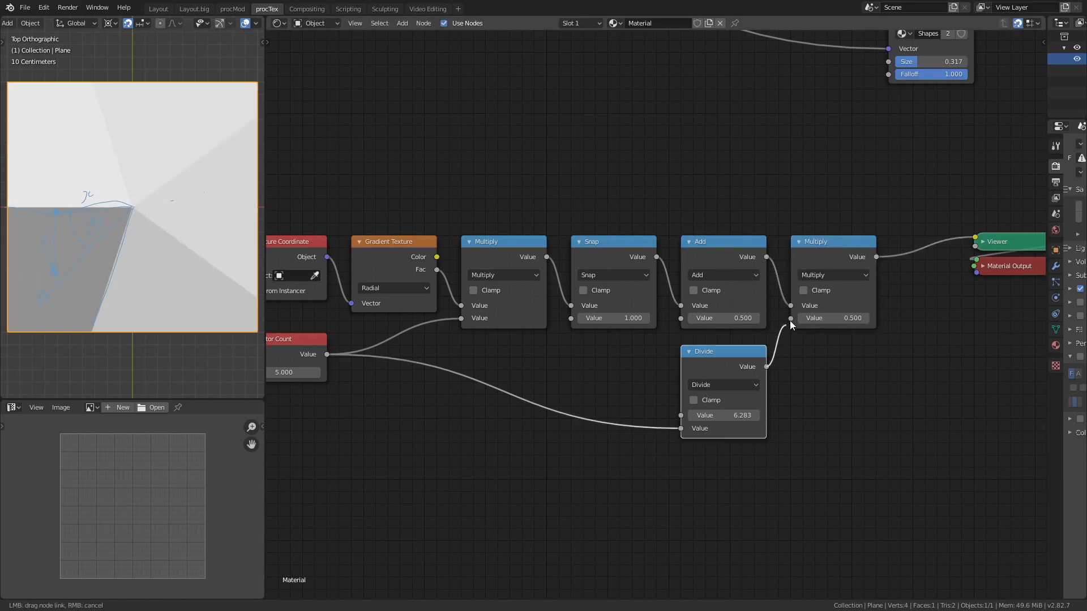
{"action": "left_click", "coordinate": [819, 325]}
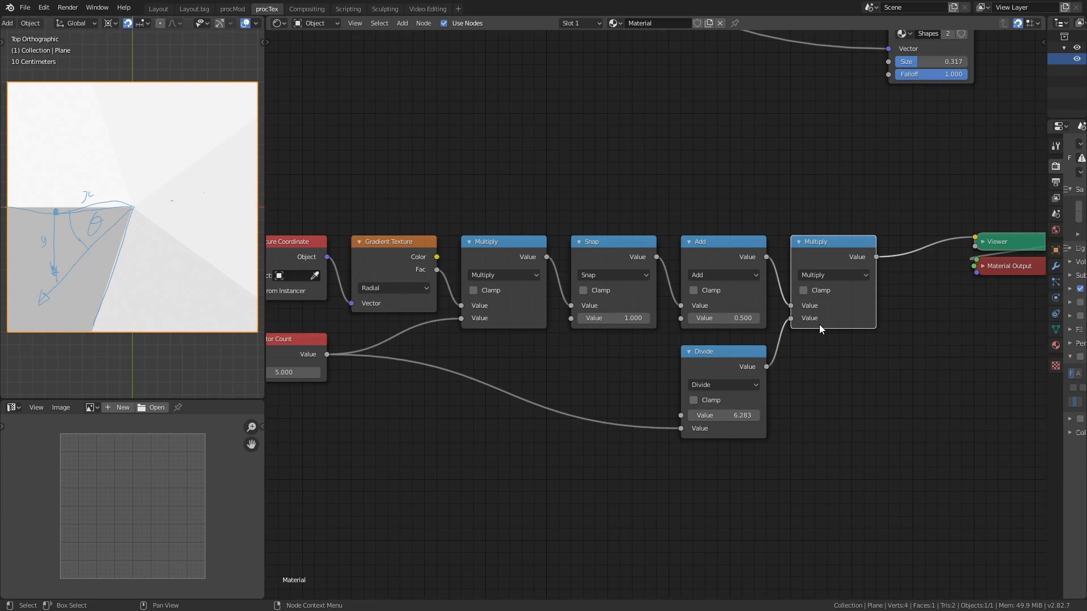
Sketch a right triangle below the nodes with the angle θ at its upper corner and a point at the hypotenuse's lower end.
{"action": "middle_click_drag", "start_coordinate": [752, 485], "coordinate": [788, 289]}
{"action": "mouse_move", "coordinate": [521, 333]}
{"action": "left_mouse_down"}
{"action": "mouse_move", "coordinate": [756, 326]}
{"action": "mouse_move", "coordinate": [684, 412]}
{"action": "mouse_move", "coordinate": [602, 335]}
{"action": "left_mouse_up"}
{"action": "mouse_move", "coordinate": [702, 330]}
{"action": "left_mouse_down"}
{"action": "mouse_move", "coordinate": [711, 373]}
{"action": "mouse_move", "coordinate": [727, 342]}
{"action": "left_mouse_up"}
{"action": "left_click_drag", "start_coordinate": [597, 500], "coordinate": [604, 497]}
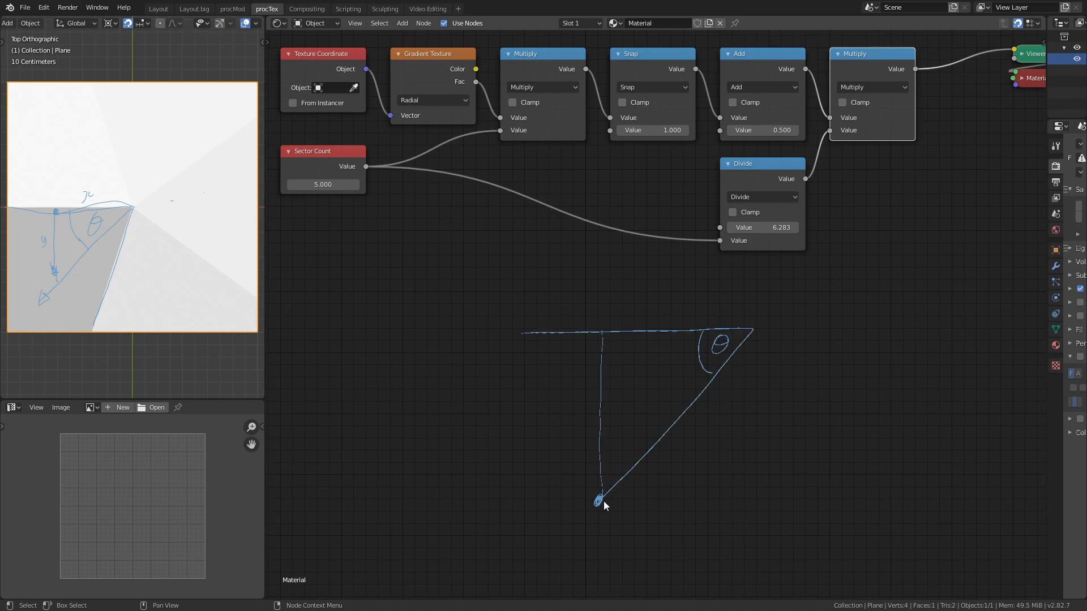
{"action": "left_click_drag", "start_coordinate": [518, 333], "coordinate": [580, 324], "text": "ctrl"}
{"action": "left_click_drag", "start_coordinate": [767, 331], "coordinate": [603, 530]}
{"action": "key", "text": "ctrl+z"}
{"action": "left_click_drag", "start_coordinate": [674, 422], "coordinate": [700, 401]}
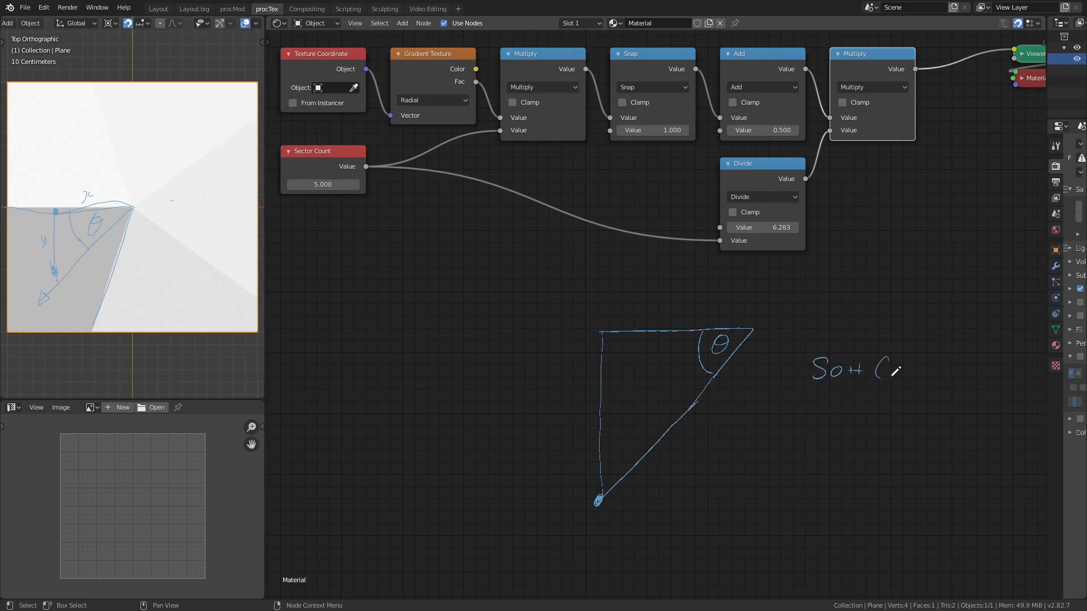
Write SOH CAH TOA beside the triangle and mark the triangle's right angle.
{"action": "left_click_drag", "start_coordinate": [891, 376], "coordinate": [890, 377]}
{"action": "left_click_drag", "start_coordinate": [899, 365], "coordinate": [896, 375]}
{"action": "left_click_drag", "start_coordinate": [909, 366], "coordinate": [908, 375]}
{"action": "left_click_drag", "start_coordinate": [918, 364], "coordinate": [918, 375]}
{"action": "left_click_drag", "start_coordinate": [672, 340], "coordinate": [680, 338]}
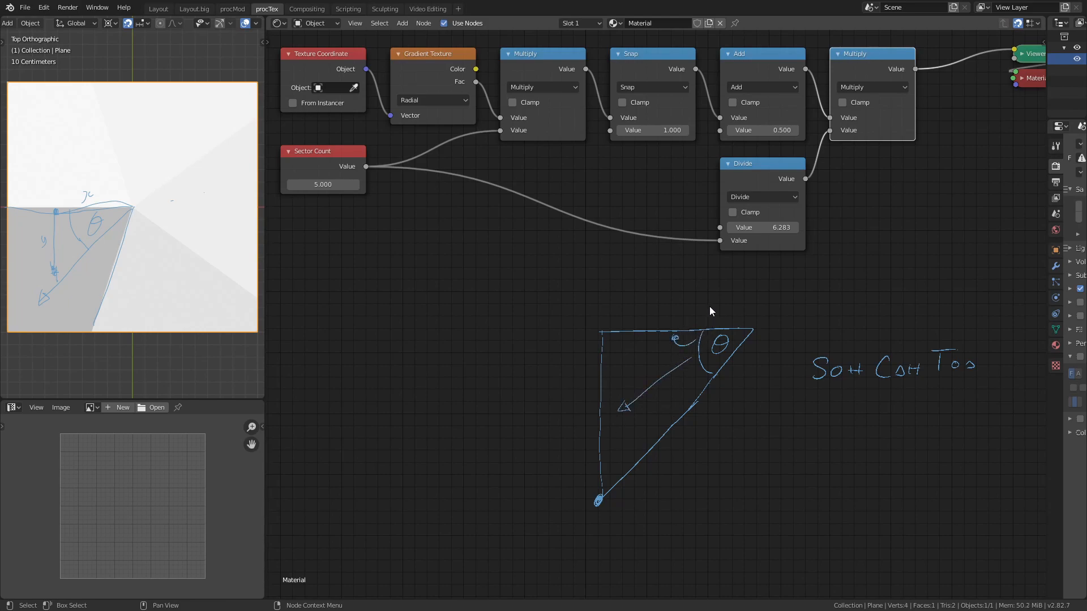
{"action": "right_click_drag", "start_coordinate": [679, 343], "coordinate": [626, 405]}
{"action": "left_click_drag", "start_coordinate": [602, 342], "coordinate": [615, 333]}
Write cosθ = A/H beside the triangle, reduce it to cosθ = A and circle the cosθ term.
{"action": "left_click_drag", "start_coordinate": [811, 462], "coordinate": [818, 474]}
{"action": "left_click_drag", "start_coordinate": [836, 476], "coordinate": [876, 455]}
{"action": "left_click_drag", "start_coordinate": [854, 466], "coordinate": [897, 464]}
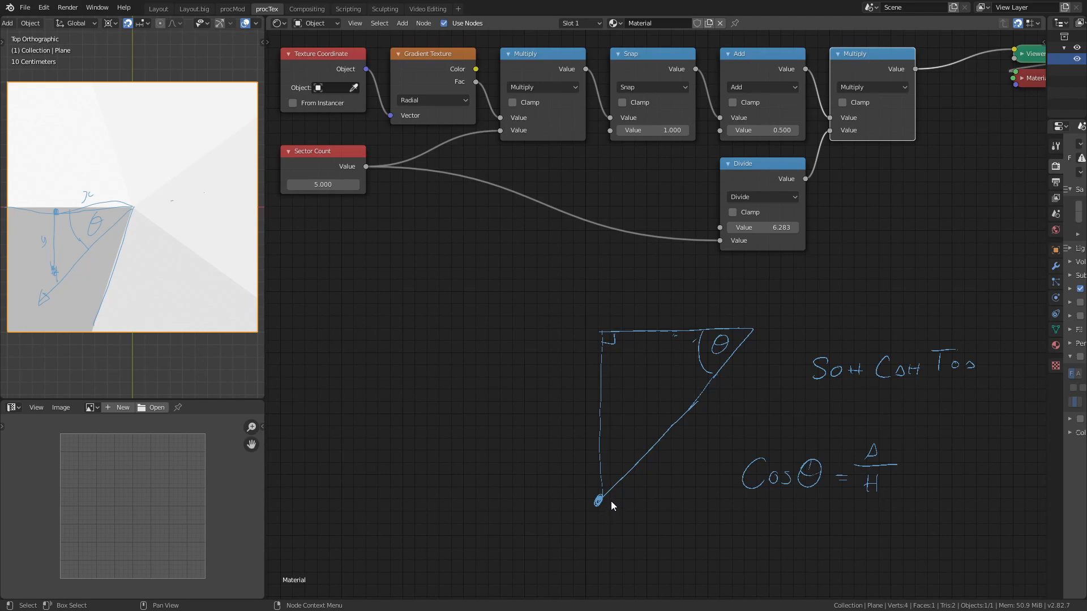
{"action": "mouse_move", "coordinate": [873, 468]}
{"action": "left_mouse_down", "text": "ctrl"}
{"action": "mouse_move", "coordinate": [871, 487]}
{"action": "mouse_move", "coordinate": [887, 484]}
{"action": "left_mouse_up", "text": "ctrl"}
{"action": "mouse_move", "coordinate": [747, 432]}
{"action": "left_mouse_down"}
{"action": "mouse_move", "coordinate": [709, 473]}
{"action": "mouse_move", "coordinate": [826, 425]}
{"action": "mouse_move", "coordinate": [746, 437]}
{"action": "left_mouse_up"}
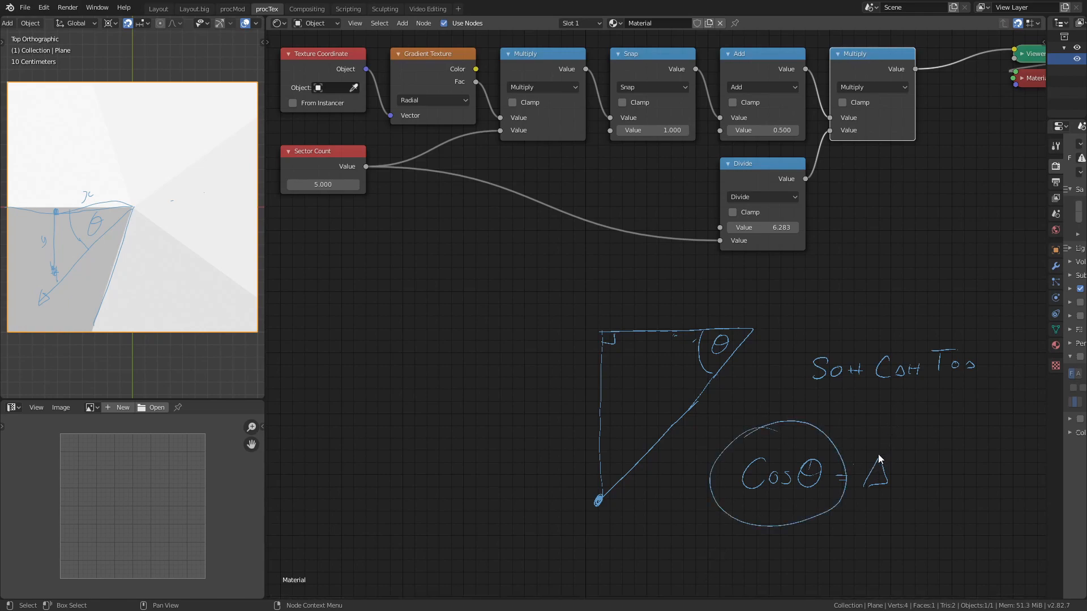
Label the triangle's horizontal side x, draw arrows leading from θ and add handwriting below the cosine formula.
{"action": "left_click_drag", "start_coordinate": [649, 340], "coordinate": [658, 344]}
{"action": "mouse_move", "coordinate": [751, 543]}
{"action": "left_mouse_down"}
{"action": "mouse_move", "coordinate": [737, 566]}
{"action": "mouse_move", "coordinate": [815, 545]}
{"action": "left_mouse_up"}
{"action": "left_click_drag", "start_coordinate": [805, 557], "coordinate": [849, 556]}
{"action": "left_click_drag", "start_coordinate": [842, 562], "coordinate": [850, 561]}
{"action": "mouse_move", "coordinate": [878, 542]}
{"action": "left_mouse_down"}
{"action": "mouse_move", "coordinate": [870, 553]}
{"action": "mouse_move", "coordinate": [882, 544]}
{"action": "left_mouse_up"}
{"action": "left_click_drag", "start_coordinate": [684, 371], "coordinate": [622, 409]}
{"action": "mouse_move", "coordinate": [630, 394]}
{"action": "left_mouse_down"}
{"action": "mouse_move", "coordinate": [633, 408]}
{"action": "mouse_move", "coordinate": [567, 435]}
{"action": "left_mouse_up"}
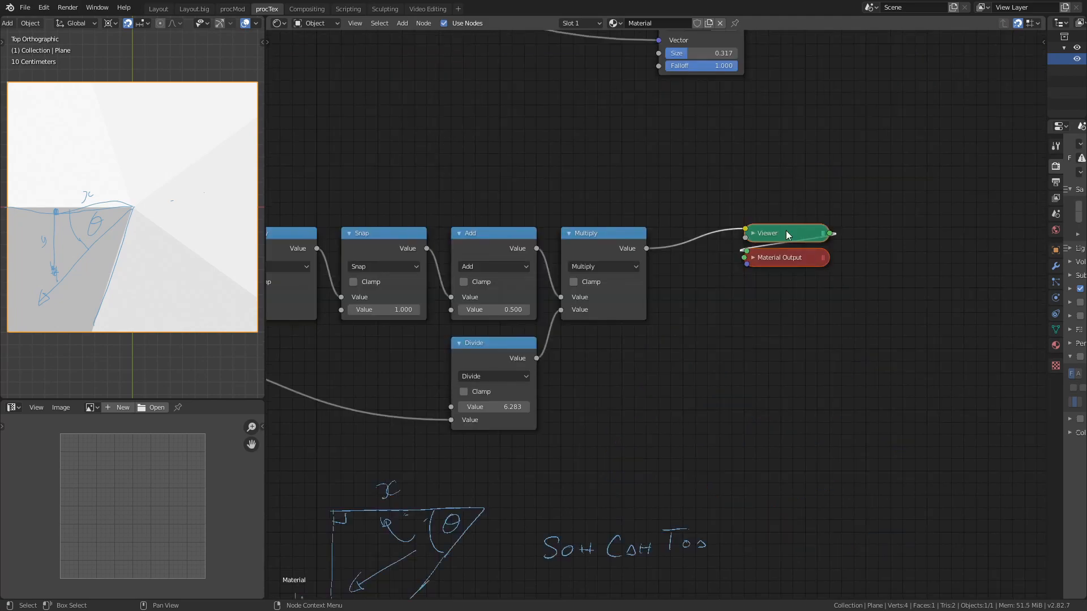
Duplicate the last Multiply node, insert the copy before the Viewer and set its operation to Cosine.
{"action": "left_click_drag", "start_coordinate": [784, 234], "coordinate": [911, 229]}
{"action": "left_click", "coordinate": [608, 238]}
{"action": "key", "text": "shift+d"}
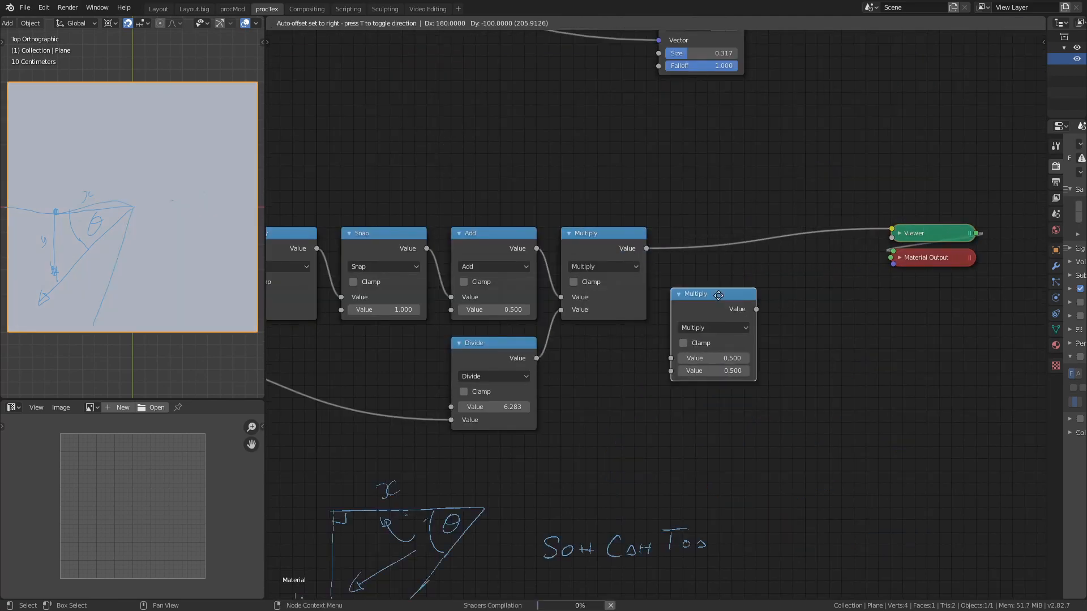
{"action": "left_click", "coordinate": [698, 298]}
{"action": "middle_click_drag", "start_coordinate": [698, 299], "coordinate": [813, 132]}
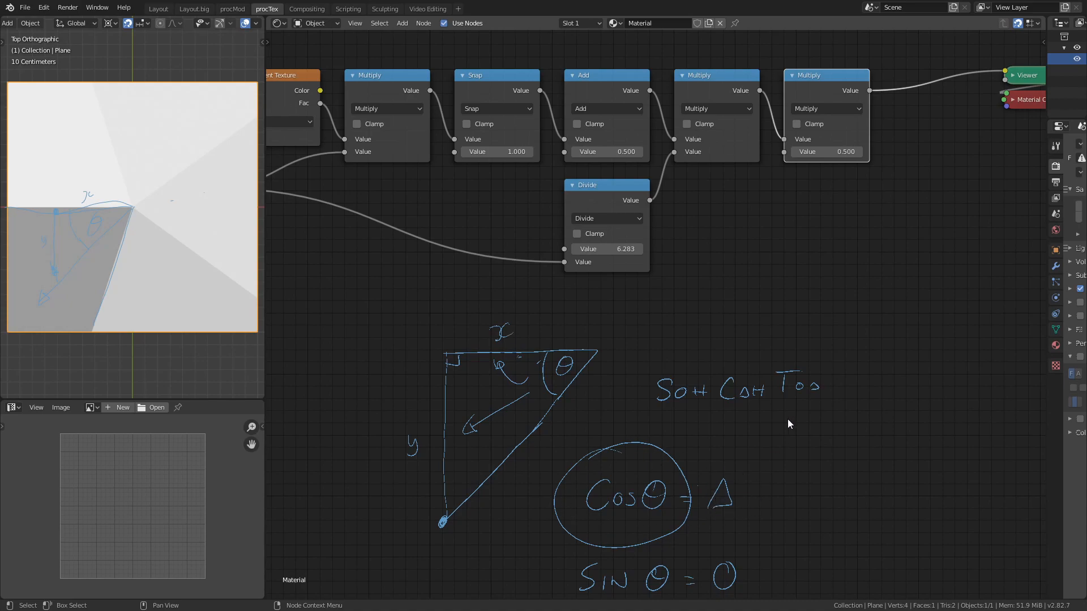
{"action": "middle_click_drag", "start_coordinate": [848, 236], "coordinate": [797, 311]}
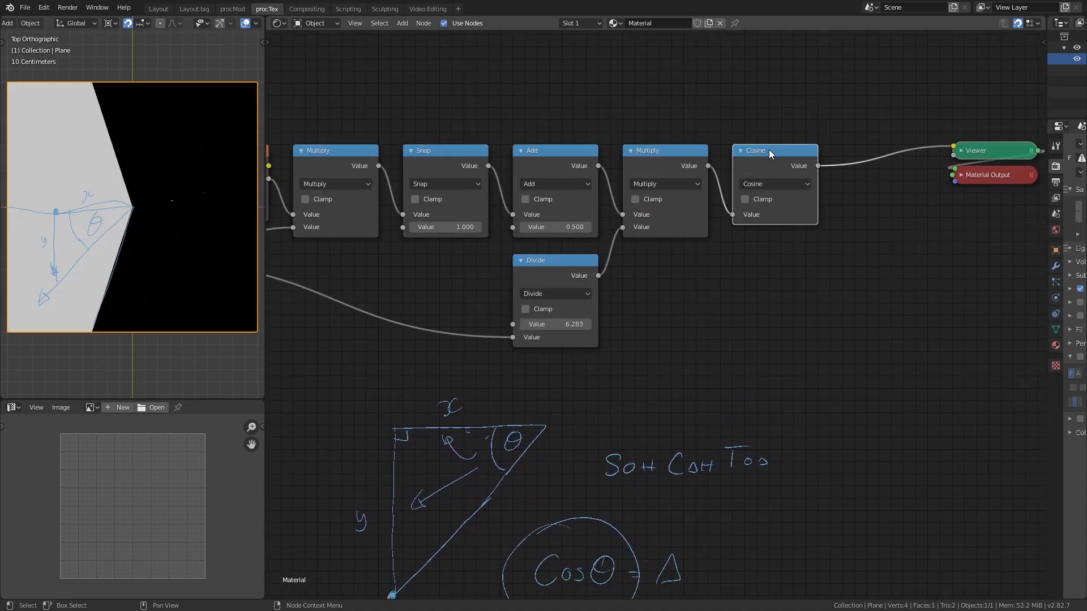
Duplicate the Cosine node with its incoming link, set the copy to Sine and preview both results.
{"action": "key", "text": "ctrl+shift+d"}
{"action": "left_click", "coordinate": [764, 247]}
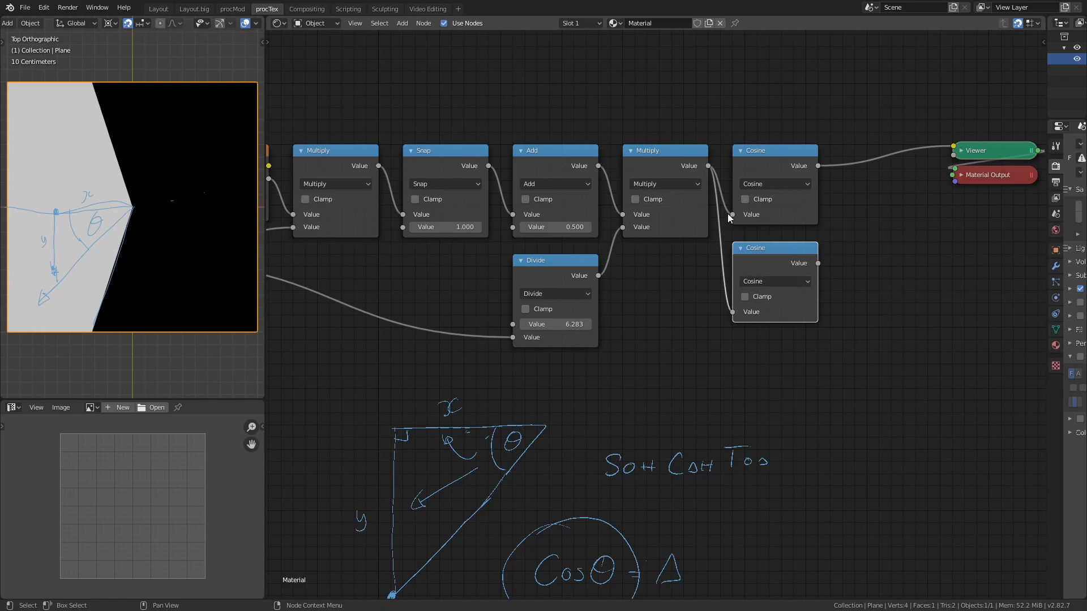
{"action": "left_click", "coordinate": [776, 281]}
{"action": "left_click", "coordinate": [673, 326]}
{"action": "left_click", "coordinate": [770, 284], "text": "ctrl+shift"}
{"action": "left_click", "coordinate": [783, 211], "text": "ctrl+shift"}
{"action": "left_click", "coordinate": [786, 246], "text": "ctrl+shift"}
Add a Combine XYZ node before the Viewer, feeding Cosine into X and Sine into Y.
{"action": "middle_click_drag", "start_coordinate": [930, 128], "coordinate": [772, 188]}
{"action": "left_click_drag", "start_coordinate": [774, 181], "coordinate": [900, 298]}
{"action": "key", "text": "g"}
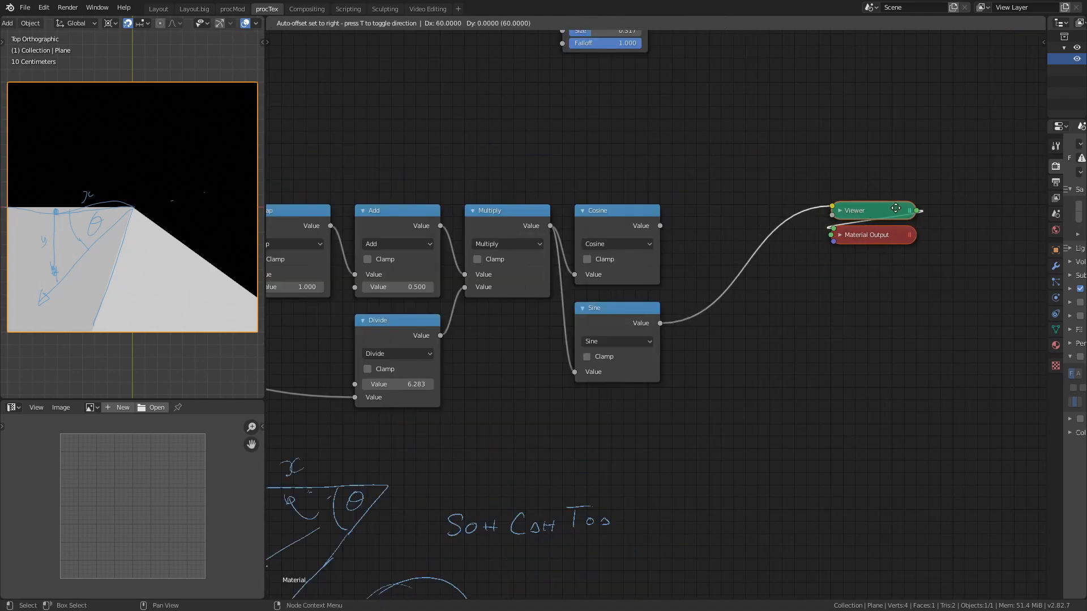
{"action": "left_click", "coordinate": [1041, 302]}
{"action": "middle_click_drag", "start_coordinate": [751, 199], "coordinate": [721, 310]}
{"action": "key", "text": "shift+a"}
{"action": "mouse_move", "coordinate": [742, 307]}
{"action": "left_click", "coordinate": [782, 370]}
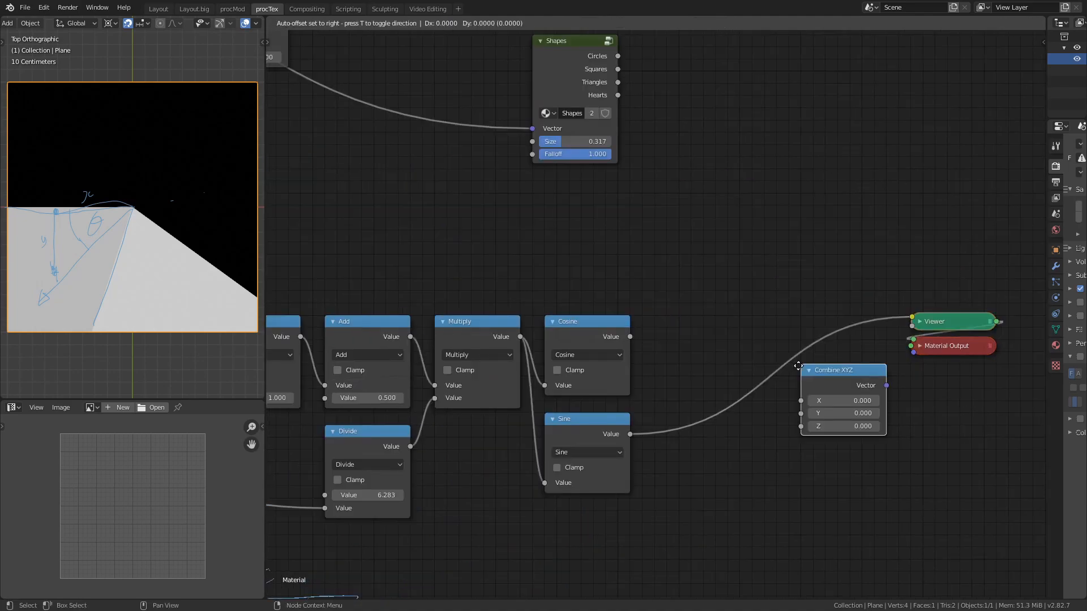
{"action": "left_click", "coordinate": [730, 352]}
{"action": "left_click_drag", "start_coordinate": [702, 352], "coordinate": [702, 365]}
{"action": "left_click_drag", "start_coordinate": [630, 336], "coordinate": [692, 355]}
{"action": "left_click_drag", "start_coordinate": [748, 321], "coordinate": [699, 320]}
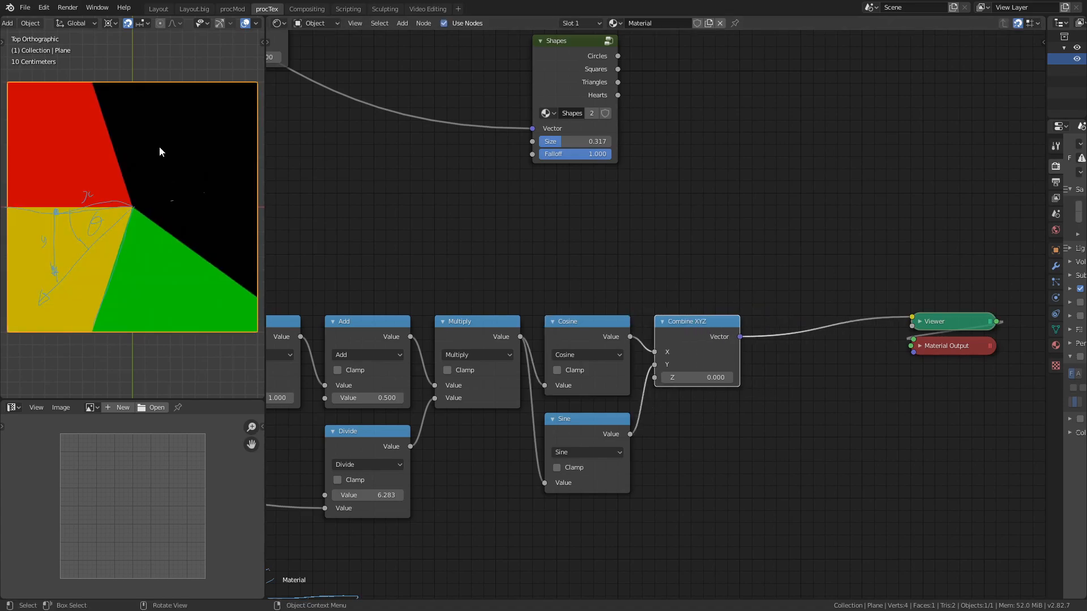
Insert a Vector Math node set to Add after Combine XYZ and link Texture Coordinate's Object output to its second vector.
{"action": "scroll", "coordinate": [792, 456], "scroll_direction": "down", "scroll_amount": 5}
{"action": "middle_click_drag", "start_coordinate": [792, 455], "coordinate": [908, 366]}
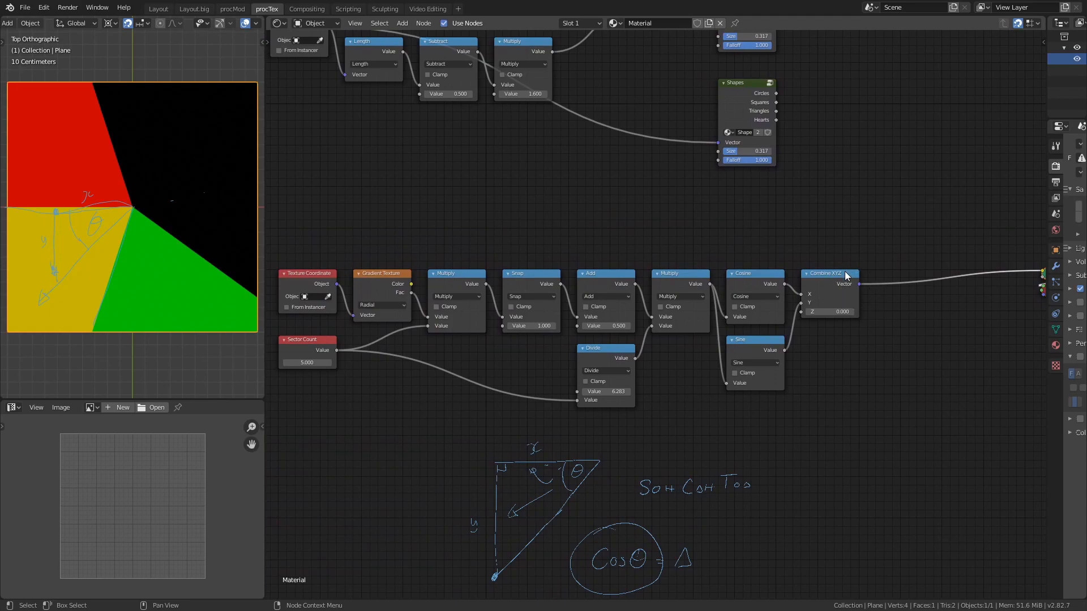
{"action": "key", "text": "shift+a"}
{"action": "mouse_move", "coordinate": [864, 351]}
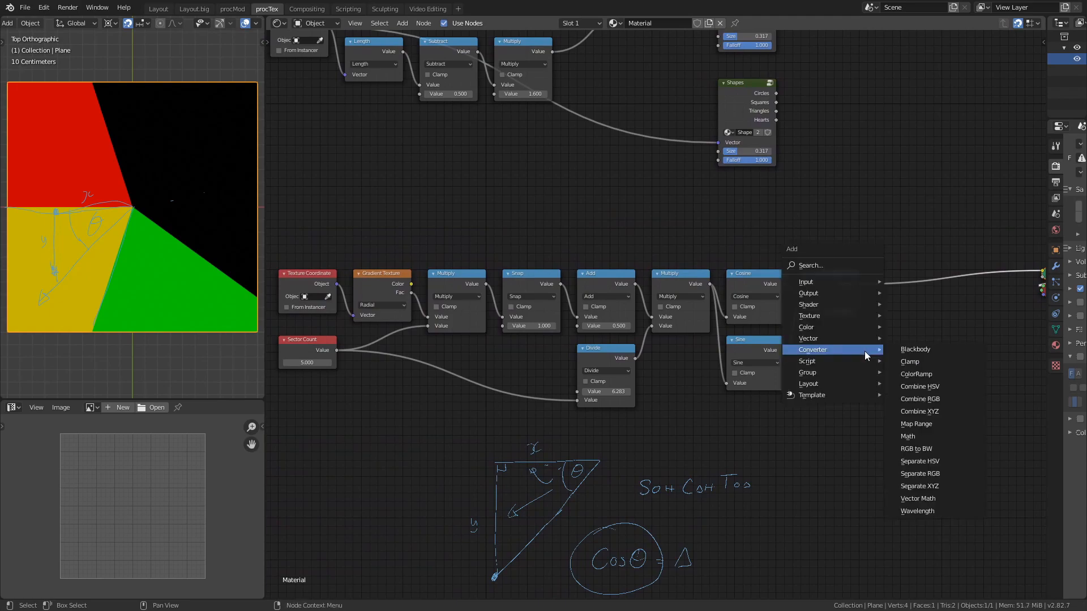
{"action": "left_click", "coordinate": [933, 480]}
{"action": "left_click", "coordinate": [875, 248]}
{"action": "left_click_drag", "start_coordinate": [337, 283], "coordinate": [892, 332]}
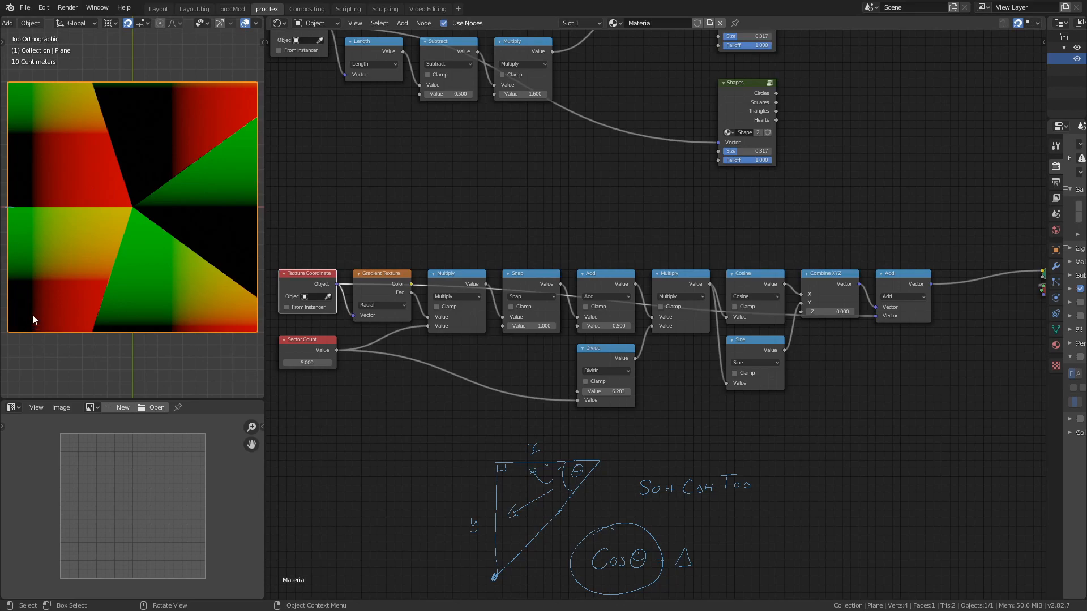
Insert a copy of the vector Add node between Combine XYZ and Add, set to Scale with a factor of 0.700.
{"action": "middle_click_drag", "start_coordinate": [807, 355], "coordinate": [580, 424]}
{"action": "left_click_drag", "start_coordinate": [661, 344], "coordinate": [730, 343]}
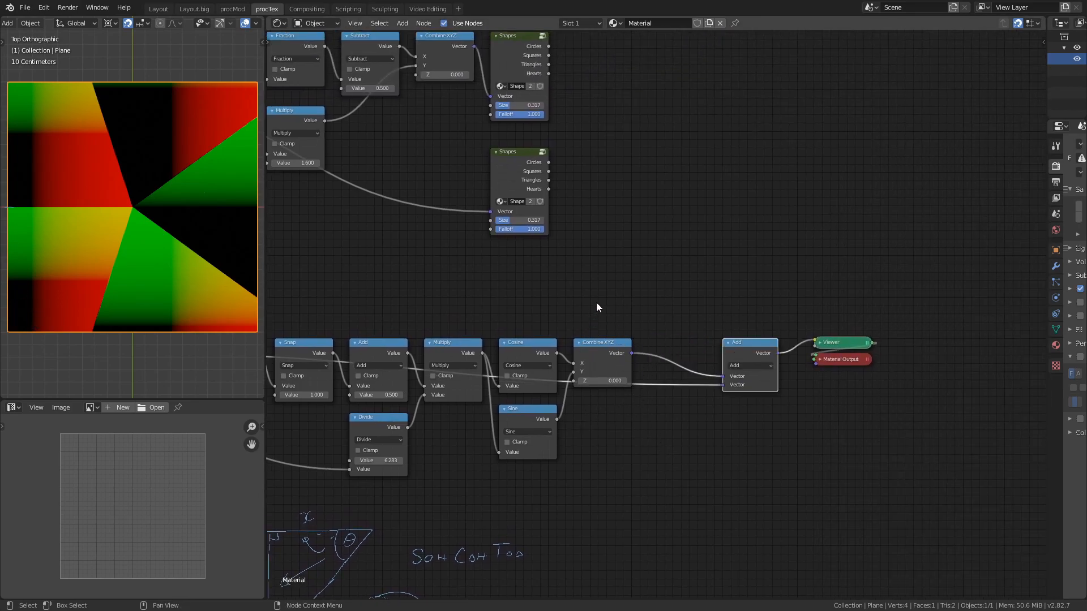
{"action": "key", "text": "shift+d"}
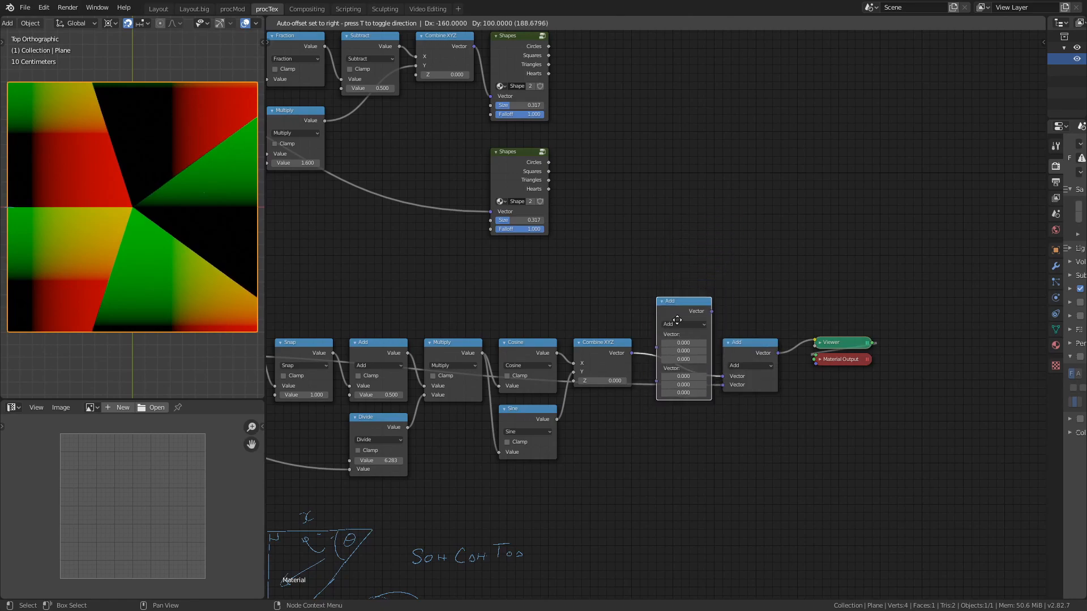
{"action": "left_click", "coordinate": [678, 323]}
{"action": "left_click", "coordinate": [682, 366]}
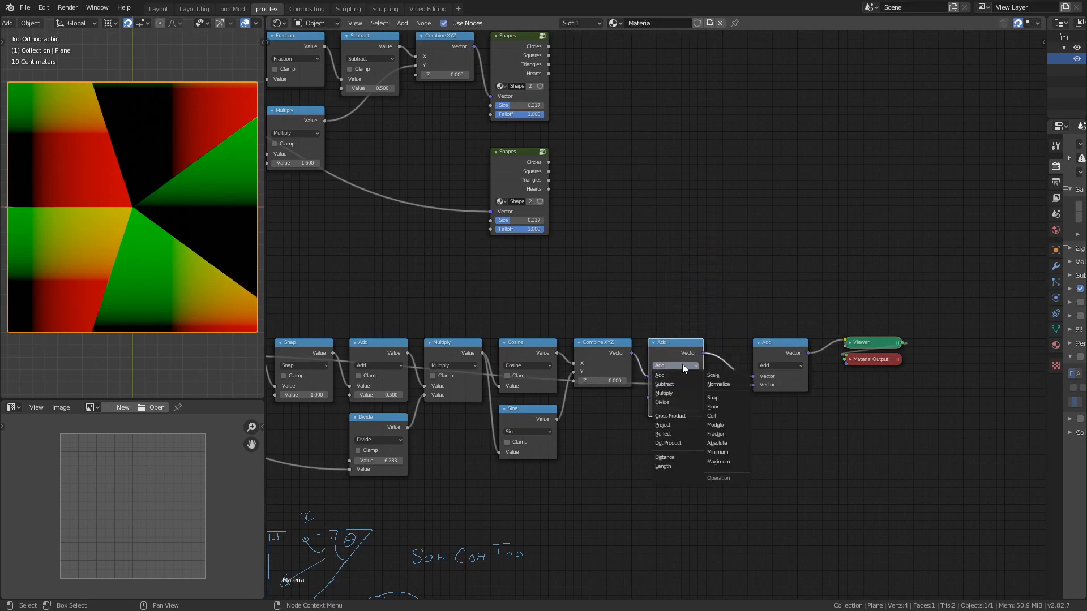
{"action": "left_click", "coordinate": [727, 375]}
{"action": "left_click_drag", "start_coordinate": [765, 349], "coordinate": [735, 349]}
{"action": "left_click_drag", "start_coordinate": [678, 386], "coordinate": [665, 391]}
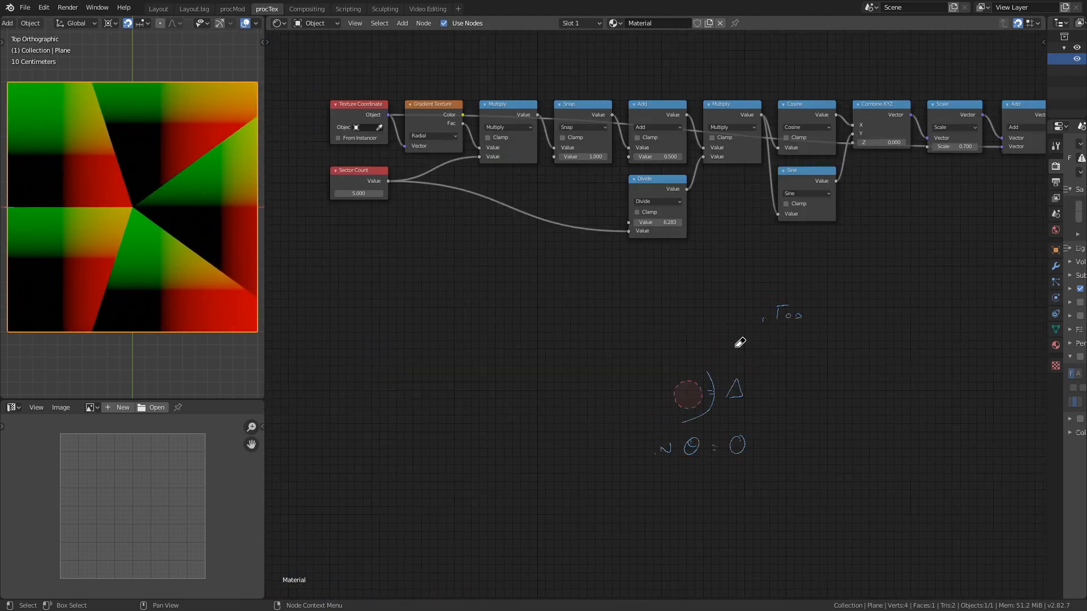
Erase the remaining trigonometry handwriting and label a duplicate of the Sector Count node Radius.
{"action": "mouse_move", "coordinate": [736, 346]}
{"action": "right_mouse_down"}
{"action": "mouse_move", "coordinate": [809, 333]}
{"action": "mouse_move", "coordinate": [758, 447]}
{"action": "right_mouse_up"}
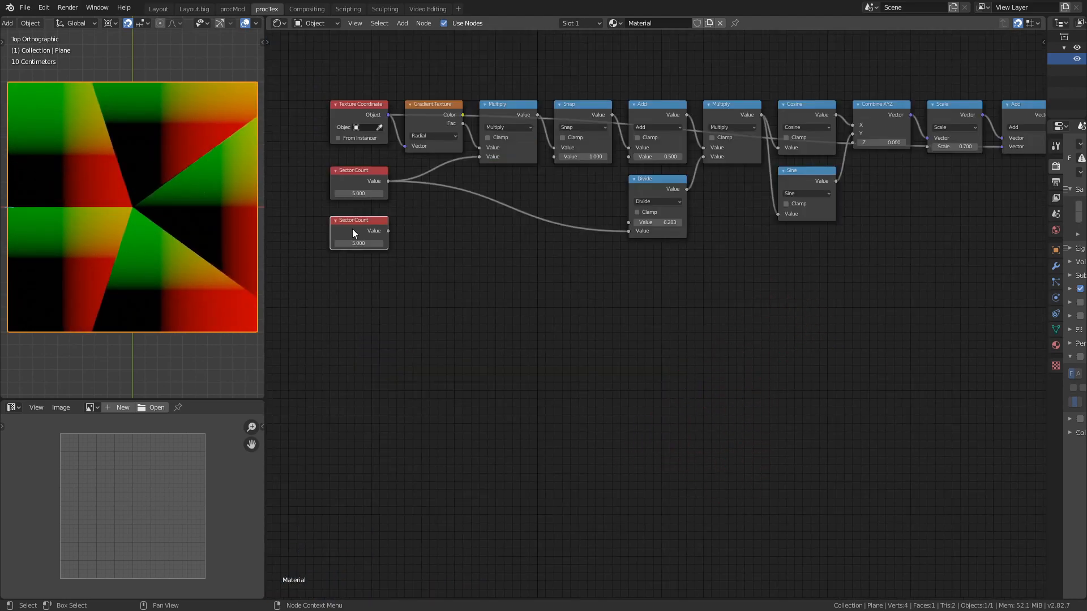
{"action": "key", "text": "n"}
{"action": "left_click", "coordinate": [1012, 88]}
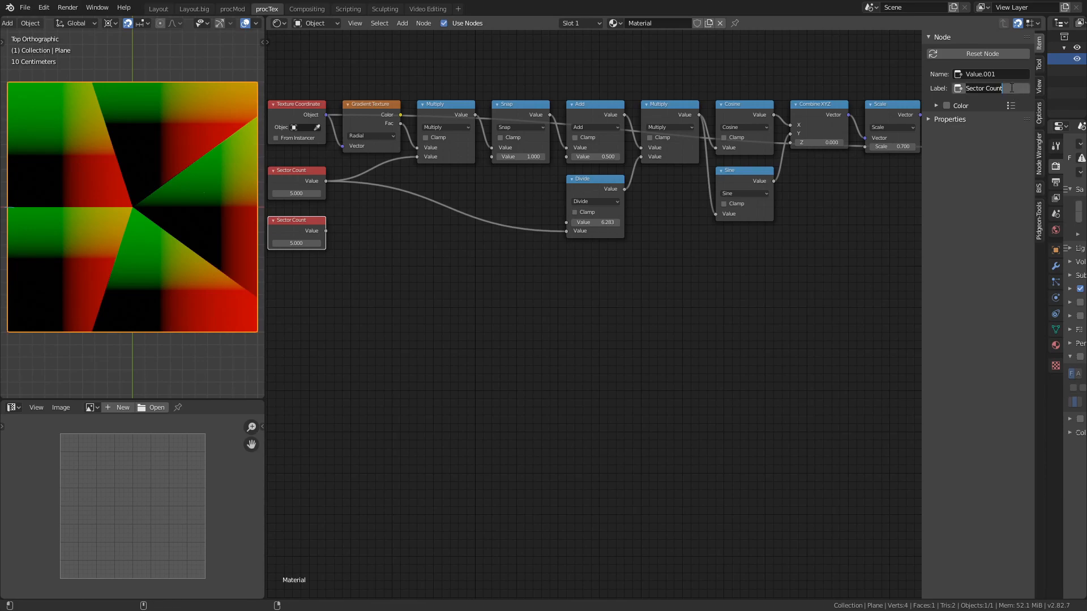
{"action": "type", "text": "Radius"}
{"action": "key", "text": "Return"}
Link the Radius value to the vector Scale node's factor and set Radius to 0.5.
{"action": "scroll", "coordinate": [474, 413], "scroll_direction": "down", "scroll_amount": 2}
{"action": "left_click_drag", "start_coordinate": [345, 307], "coordinate": [802, 235]}
{"action": "left_click_drag", "start_coordinate": [323, 318], "coordinate": [295, 322]}
{"action": "double_click", "coordinate": [321, 317]}
{"action": "type", "text": "0.5"}
{"action": "key", "text": "Return"}
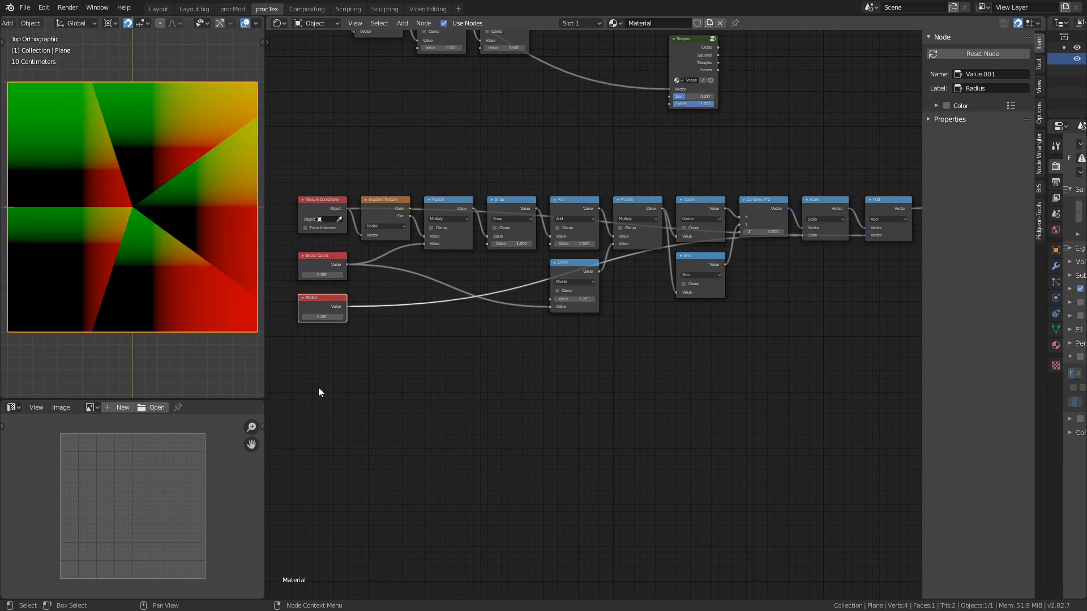
Place a copy of the Shapes group after the final Add node and compare its circles with the upper group's circles.
{"action": "middle_click_drag", "start_coordinate": [845, 310], "coordinate": [573, 441]}
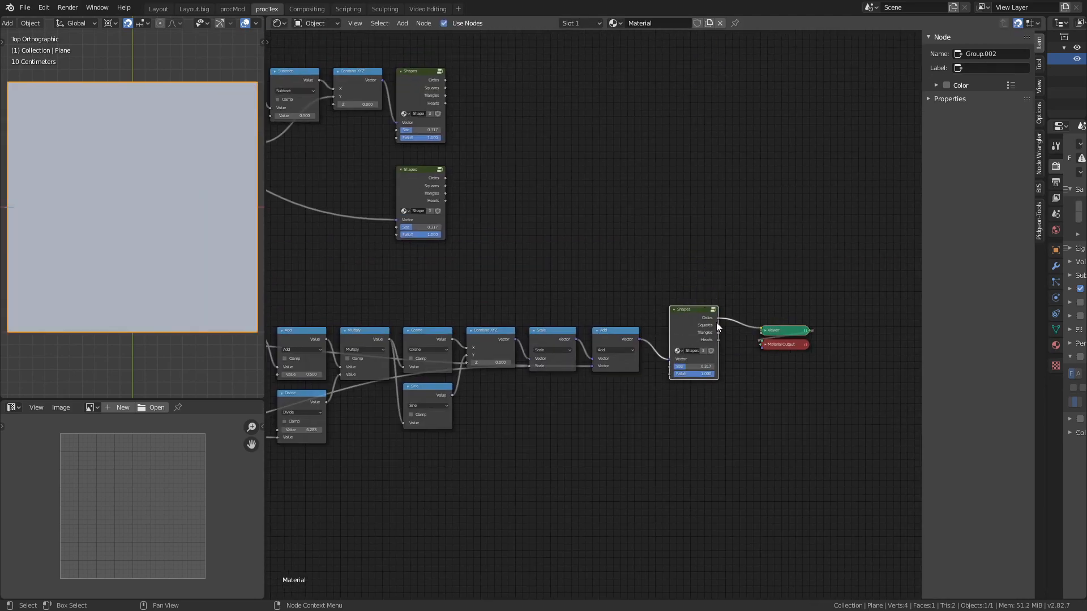
{"action": "left_click", "coordinate": [421, 99], "text": "ctrl+shift"}
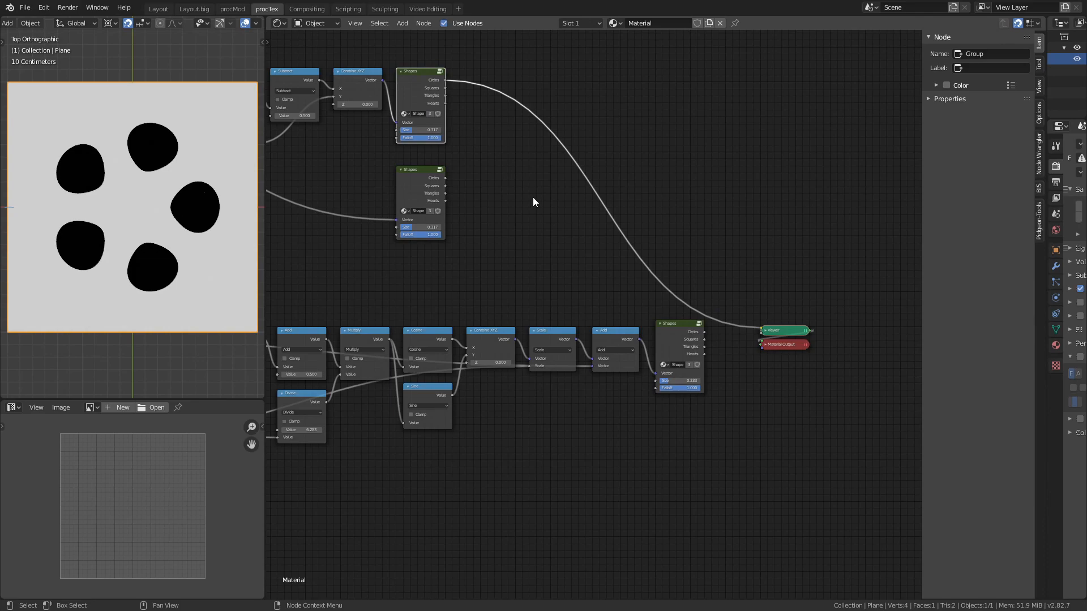
{"action": "middle_click_drag", "start_coordinate": [532, 197], "coordinate": [700, 195]}
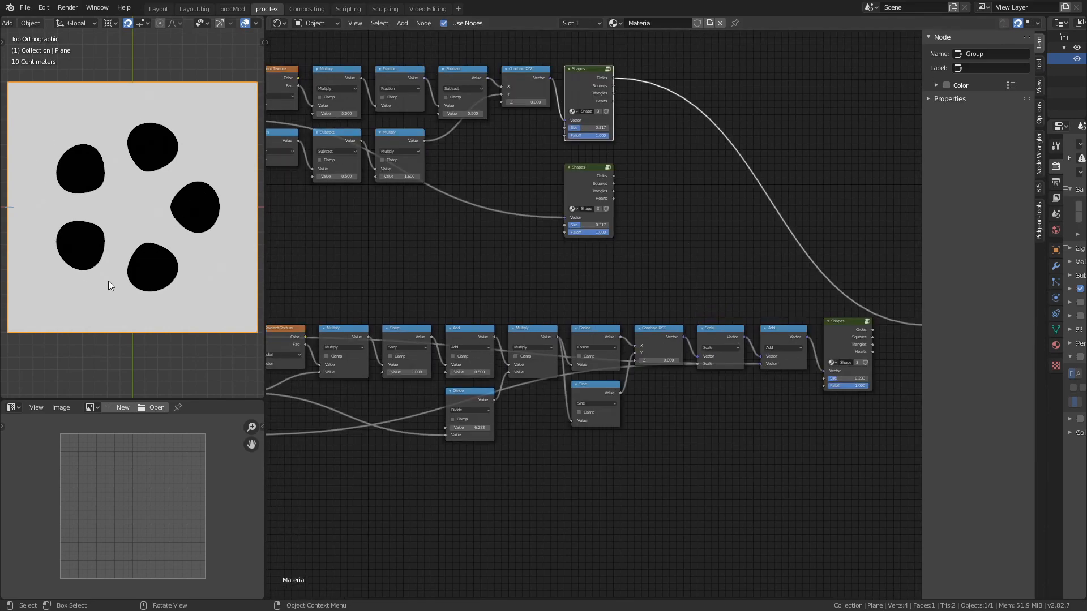
{"action": "left_click", "coordinate": [847, 327], "text": "ctrl+shift"}
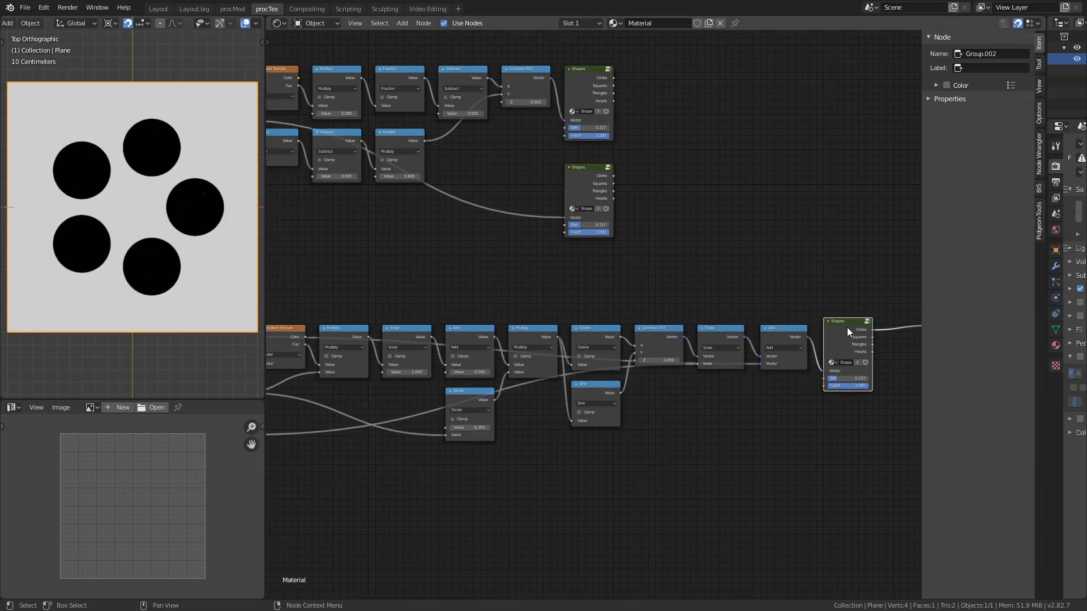
Set the Sector Count to 13 and preview the Combine XYZ output to inspect the sector vectors.
{"action": "left_click_drag", "start_coordinate": [838, 320], "coordinate": [837, 327]}
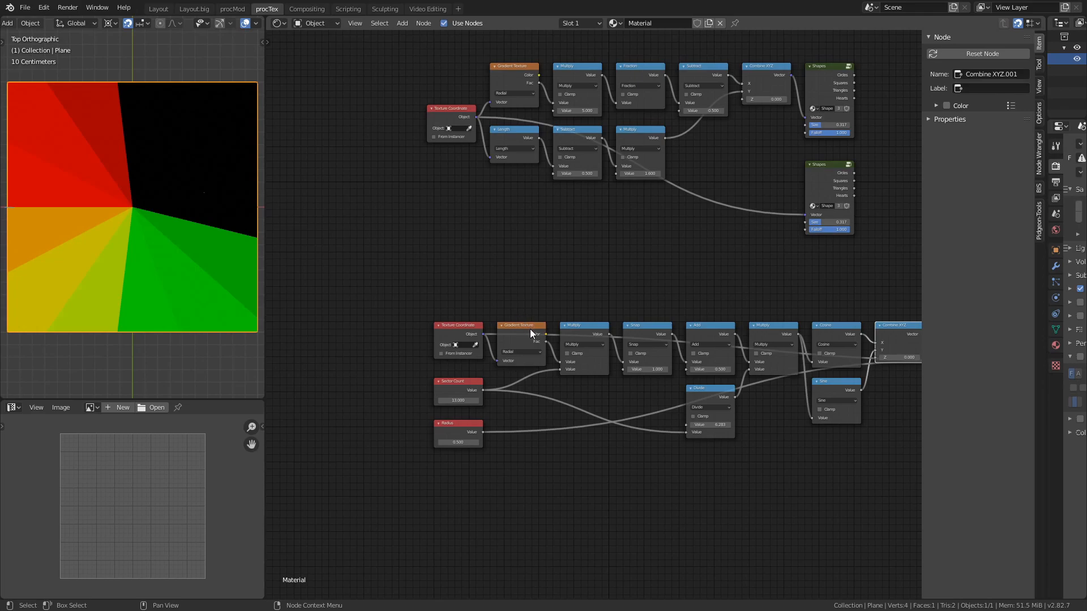
{"action": "scroll", "coordinate": [593, 320], "scroll_direction": "up", "scroll_amount": 4}
{"action": "middle_click_drag", "start_coordinate": [630, 313], "coordinate": [521, 298]}
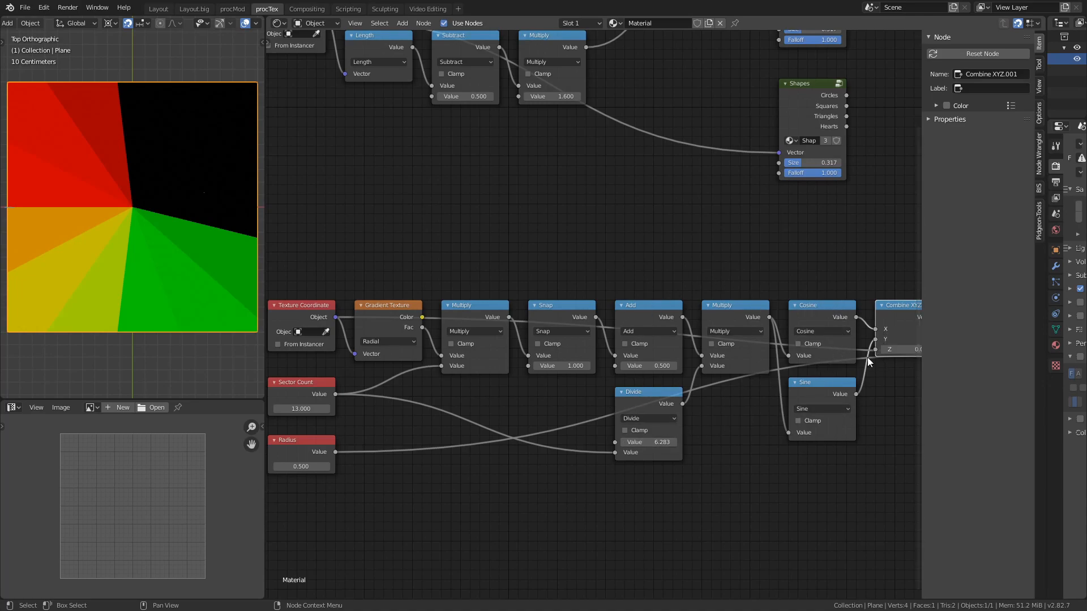
{"action": "scroll", "coordinate": [546, 456], "scroll_direction": "down", "scroll_amount": 3}
{"action": "middle_click_drag", "start_coordinate": [679, 484], "coordinate": [569, 462]}
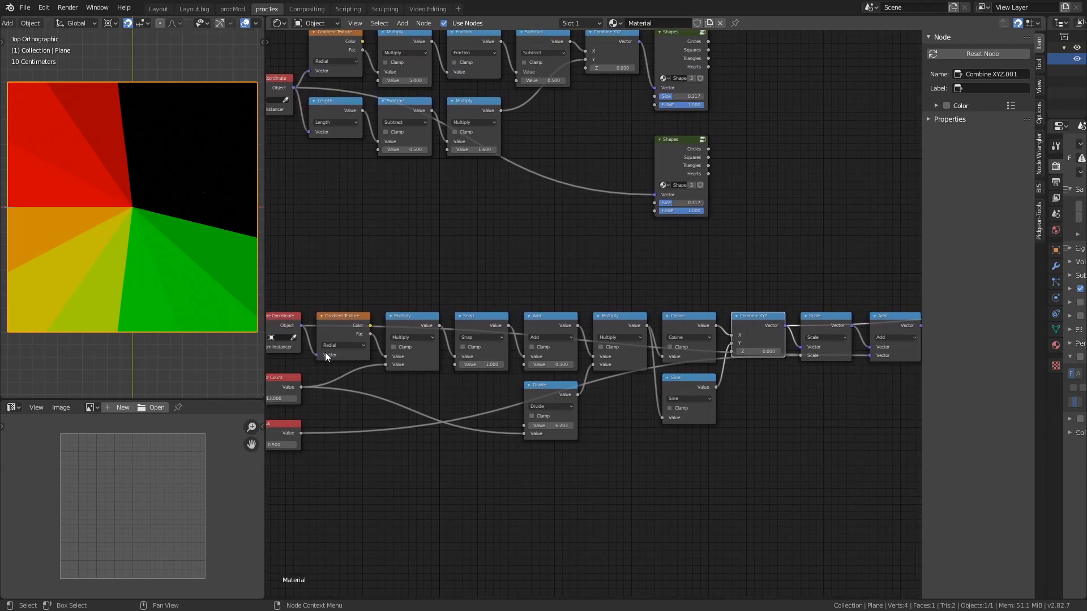
{"action": "middle_click_drag", "start_coordinate": [327, 351], "coordinate": [355, 344]}
{"action": "middle_click_drag", "start_coordinate": [834, 361], "coordinate": [725, 370]}
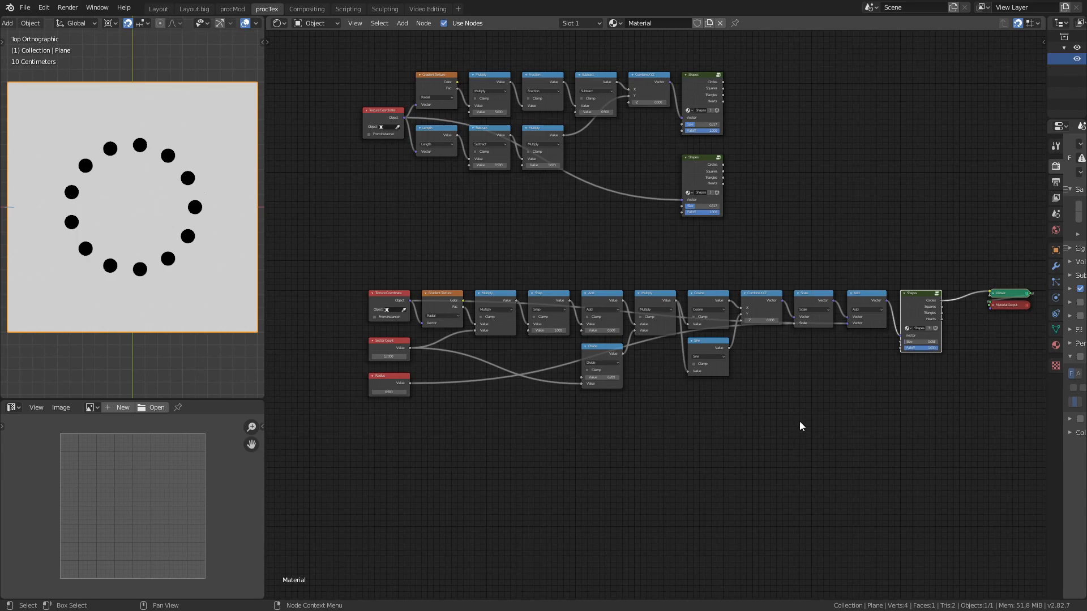
Preview the upper Shapes group's outputs in turn, through Triangles to Hearts, to examine their distortion.
{"action": "left_click", "coordinate": [706, 74], "text": "ctrl+shift"}
{"action": "left_click", "coordinate": [707, 76], "text": "ctrl+shift"}
{"action": "left_click", "coordinate": [704, 83], "text": "ctrl+shift"}
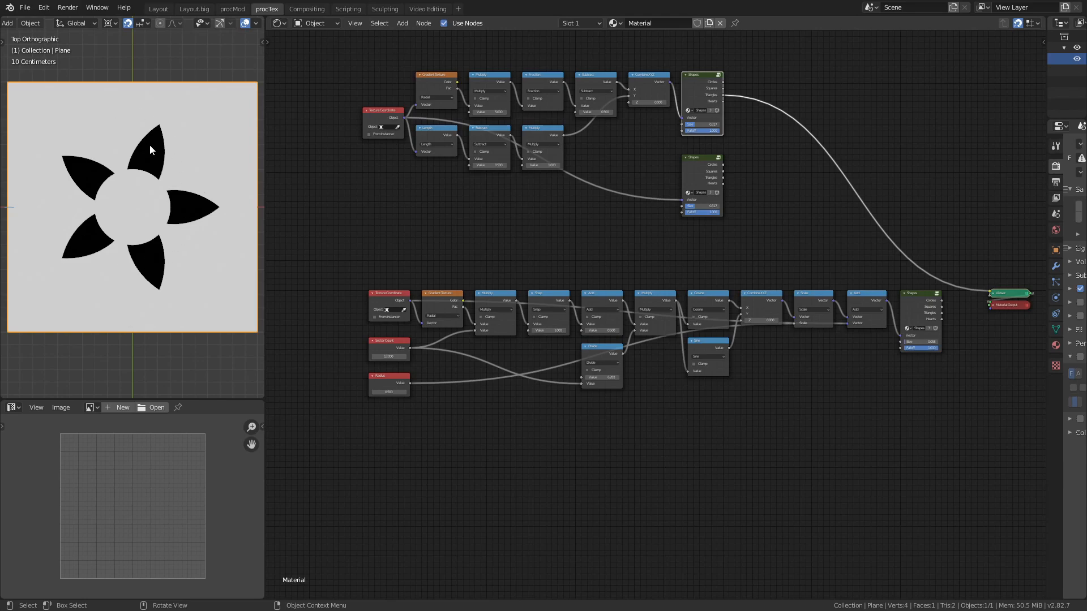
{"action": "left_click", "coordinate": [693, 96], "text": "ctrl+shift"}
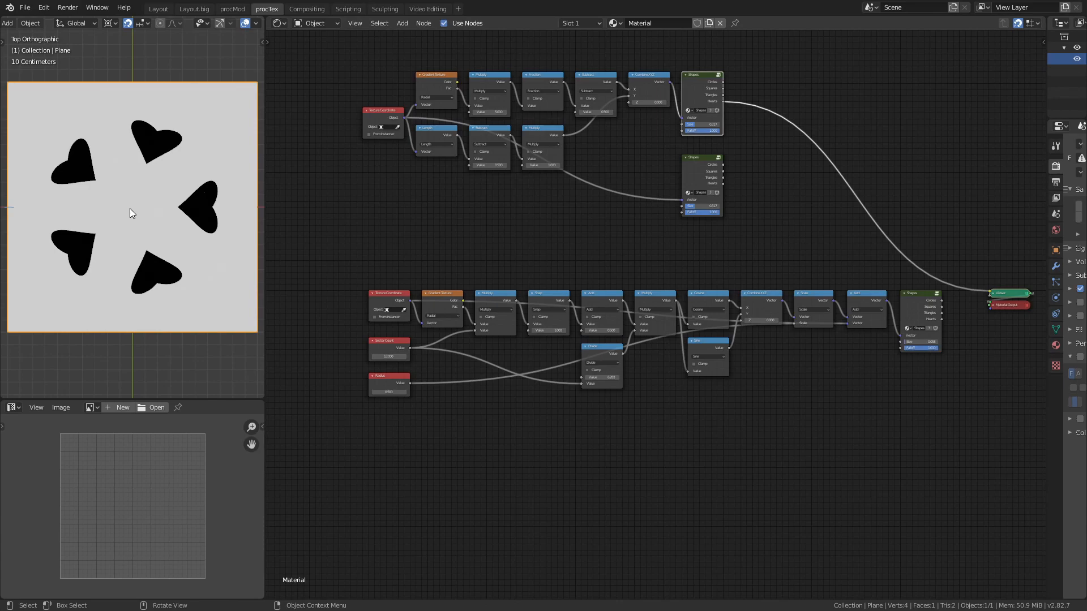
Preview the lower Shapes group's outputs in turn, ending on Hearts.
{"action": "left_click", "coordinate": [917, 297], "text": "ctrl+shift"}
{"action": "left_click", "coordinate": [918, 297], "text": "ctrl+shift"}
{"action": "left_click", "coordinate": [918, 298], "text": "ctrl+shift"}
{"action": "left_click", "coordinate": [918, 297], "text": "ctrl+shift"}
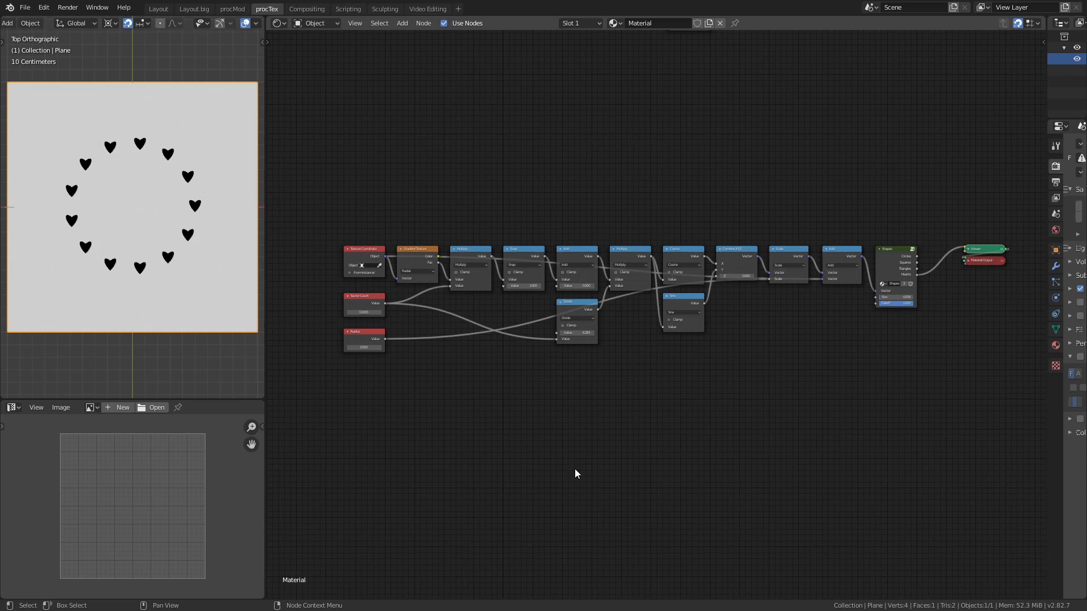
Set the Sector Count to 27.
{"action": "left_click_drag", "start_coordinate": [358, 312], "coordinate": [857, 396]}
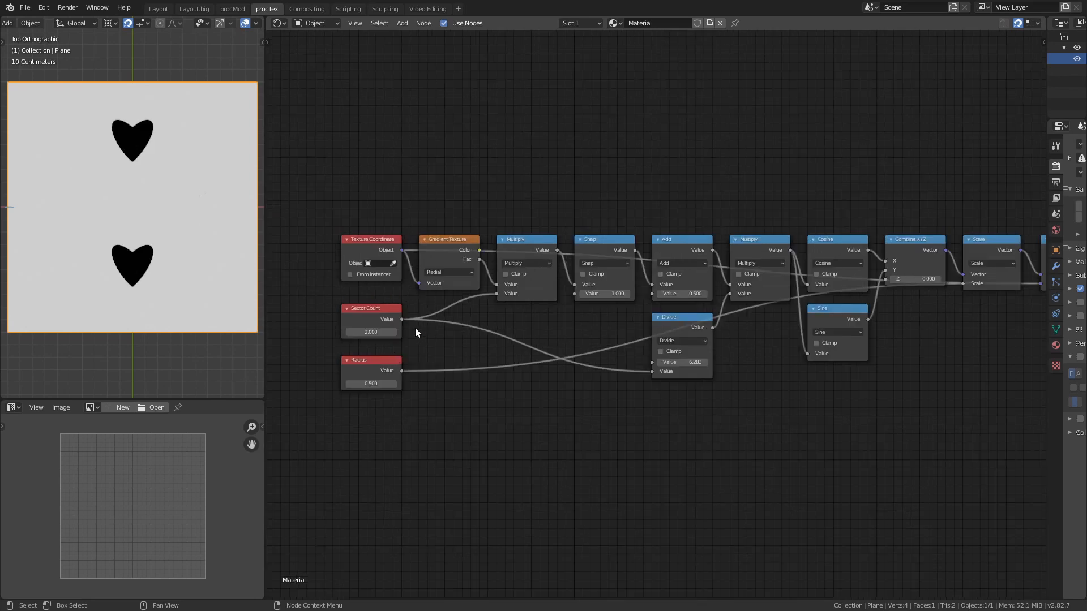
{"action": "left_click_drag", "start_coordinate": [369, 332], "coordinate": [508, 350]}
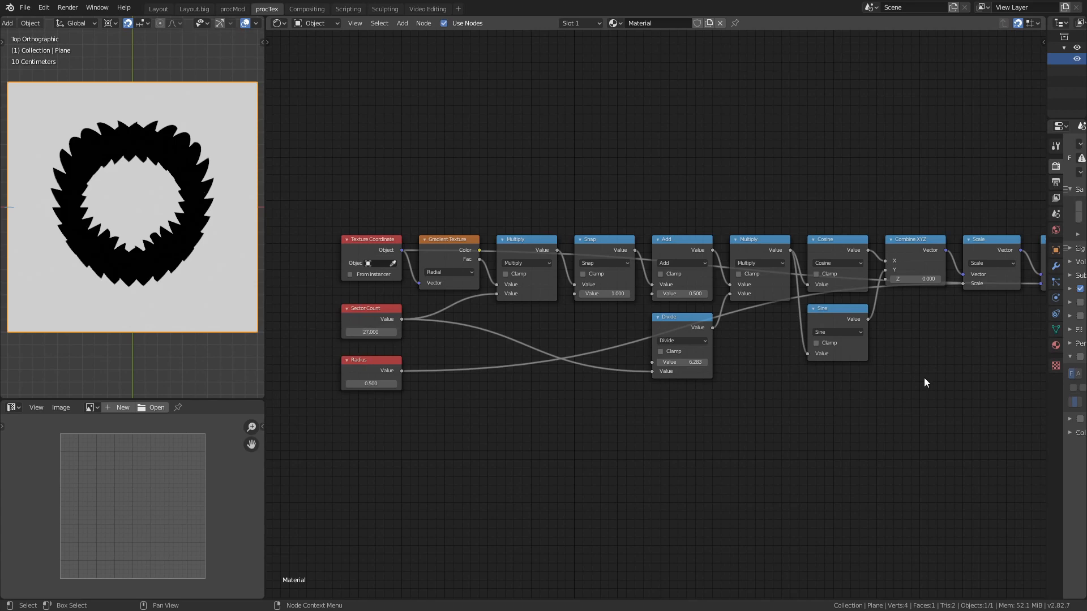
Insert a duplicate of the vector Scale node between the final Add and the Shapes group, with a factor of 4.8.
{"action": "middle_click_drag", "start_coordinate": [922, 376], "coordinate": [562, 396]}
{"action": "left_click", "coordinate": [629, 259]}
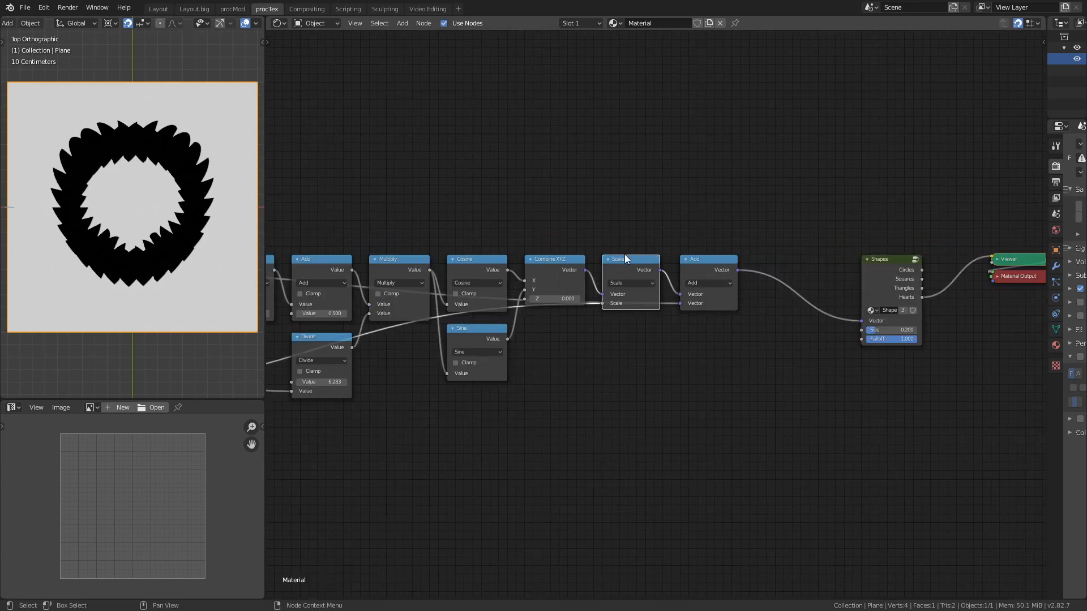
{"action": "key", "text": "shift+d"}
{"action": "left_click", "coordinate": [771, 269]}
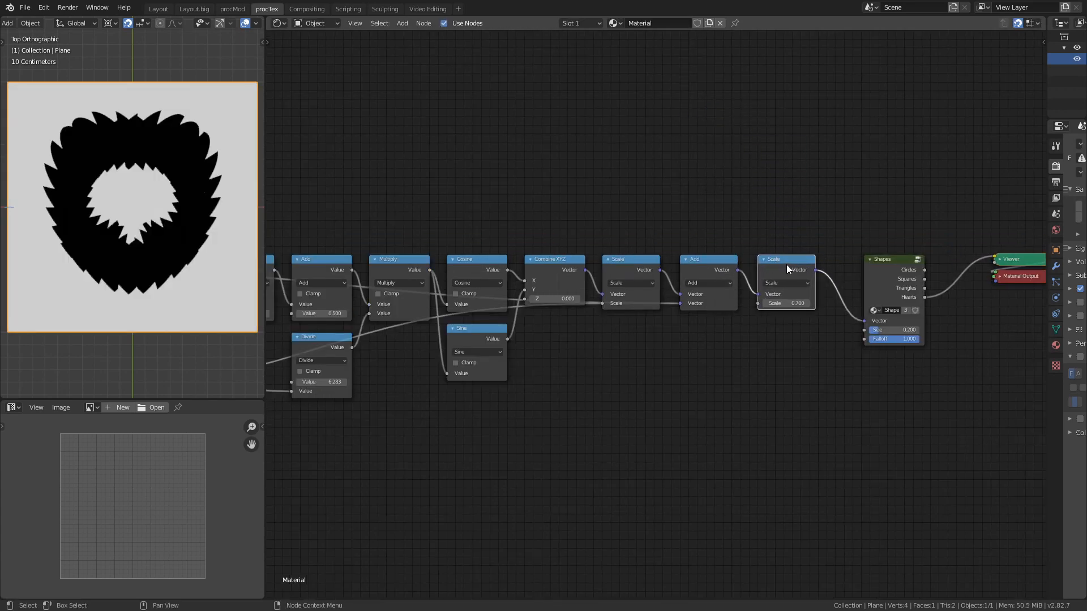
{"action": "left_click_drag", "start_coordinate": [794, 304], "coordinate": [807, 323]}
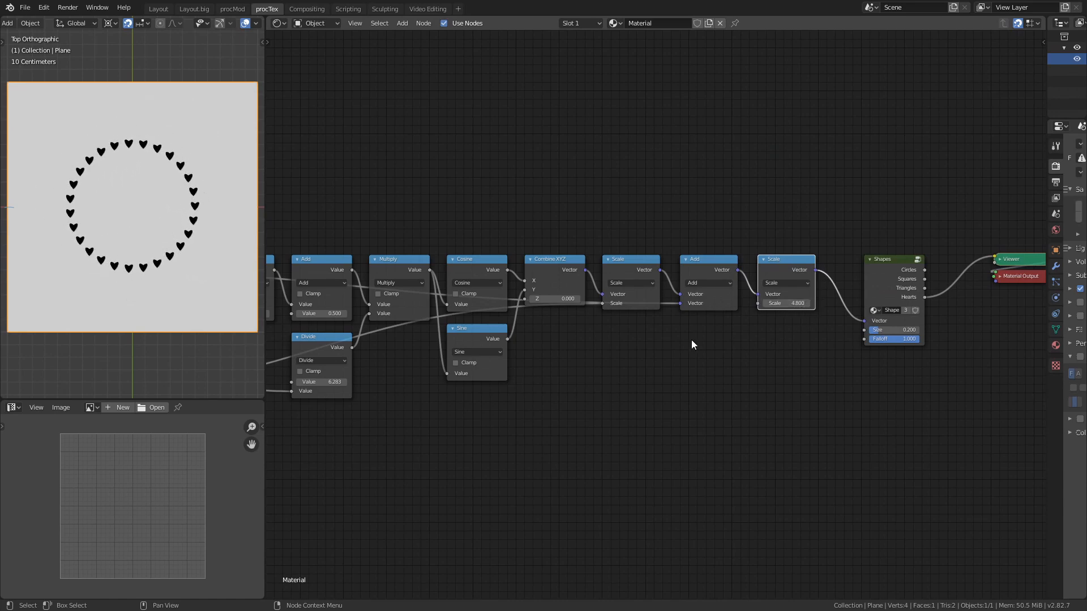
Link the Sector Count value to the factor of the last vector Scale node.
{"action": "middle_click_drag", "start_coordinate": [809, 478], "coordinate": [654, 447]}
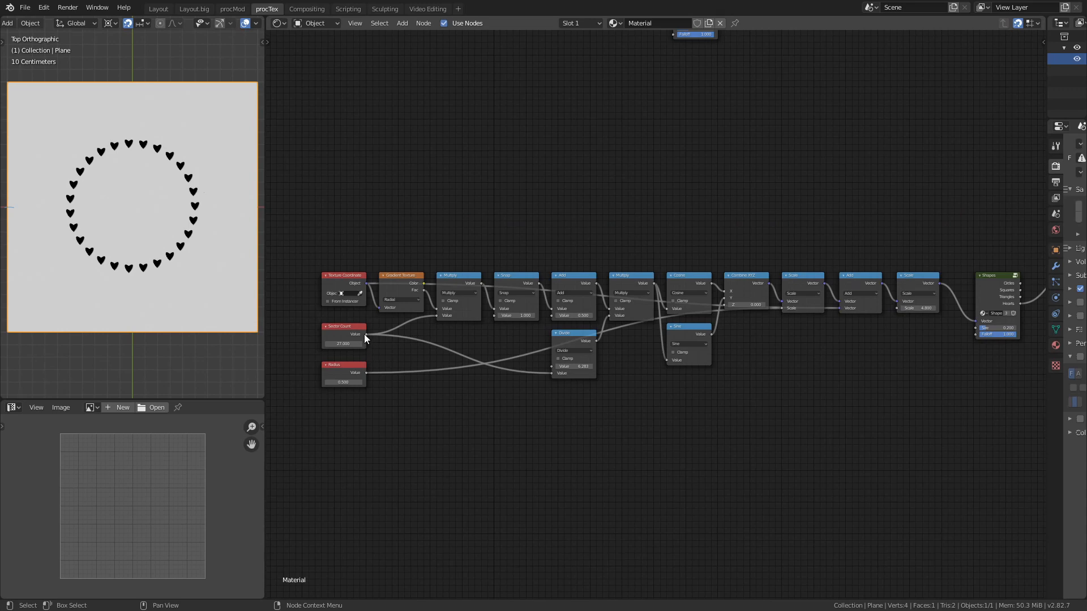
{"action": "left_click_drag", "start_coordinate": [365, 334], "coordinate": [897, 309]}
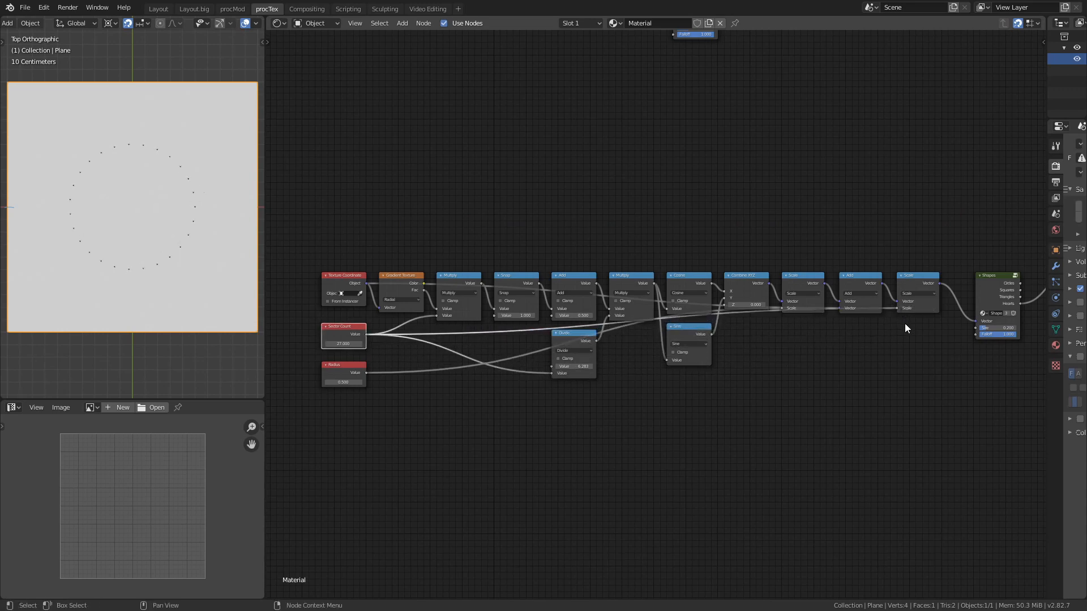
Enlarge the shapes through the Shapes group's Size and insert a Divide node with divisor 4 between Sector Count and the last Scale factor.
{"action": "left_click_drag", "start_coordinate": [987, 328], "coordinate": [1011, 328]}
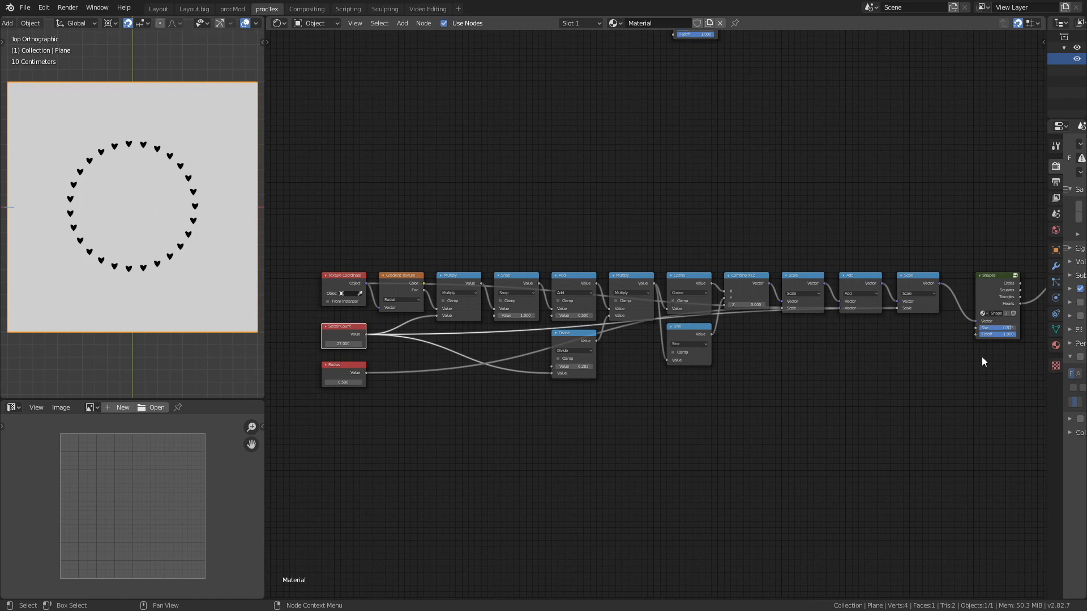
{"action": "key", "text": "shift+a"}
{"action": "mouse_move", "coordinate": [840, 333]}
{"action": "left_click", "coordinate": [883, 423]}
{"action": "left_click", "coordinate": [871, 308]}
{"action": "key", "text": "ctrl+slash"}
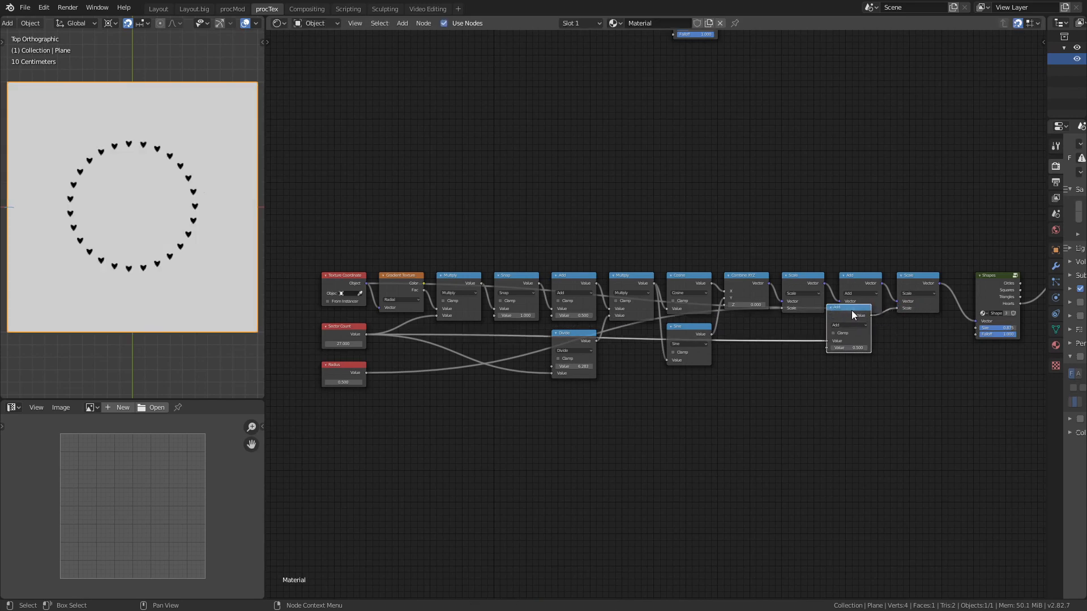
{"action": "left_click_drag", "start_coordinate": [852, 311], "coordinate": [865, 323]}
{"action": "middle_click_drag", "start_coordinate": [874, 345], "coordinate": [757, 397]}
{"action": "scroll", "coordinate": [758, 396], "scroll_direction": "up", "scroll_amount": 8}
{"action": "left_click", "coordinate": [740, 433]}
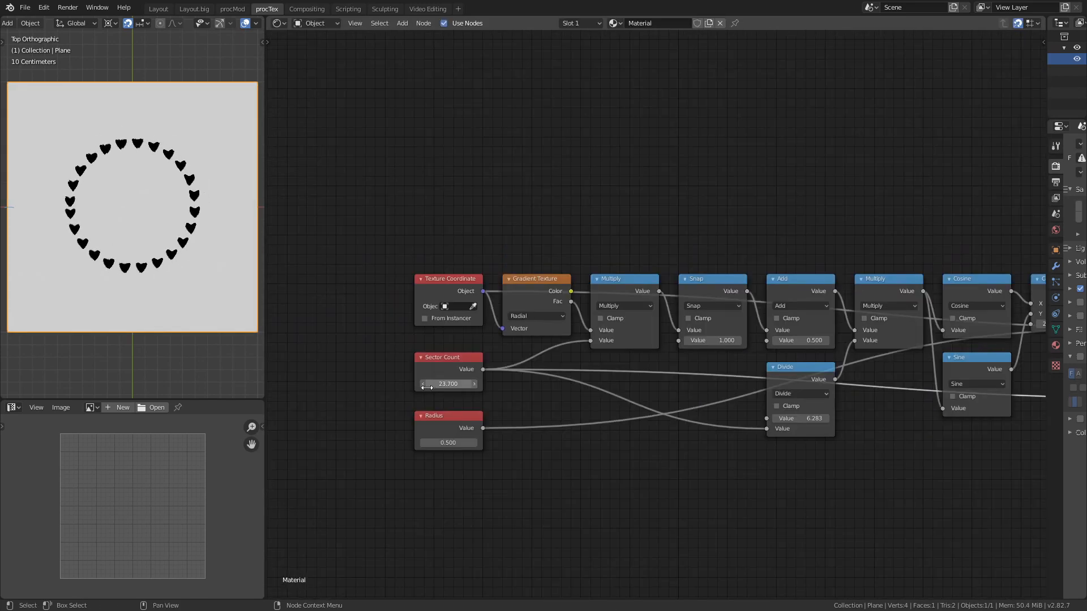
Lower the Sector Count until seven hearts form the circle.
{"action": "left_click_drag", "start_coordinate": [447, 384], "coordinate": [334, 445]}
{"action": "middle_click_drag", "start_coordinate": [491, 447], "coordinate": [746, 441]}
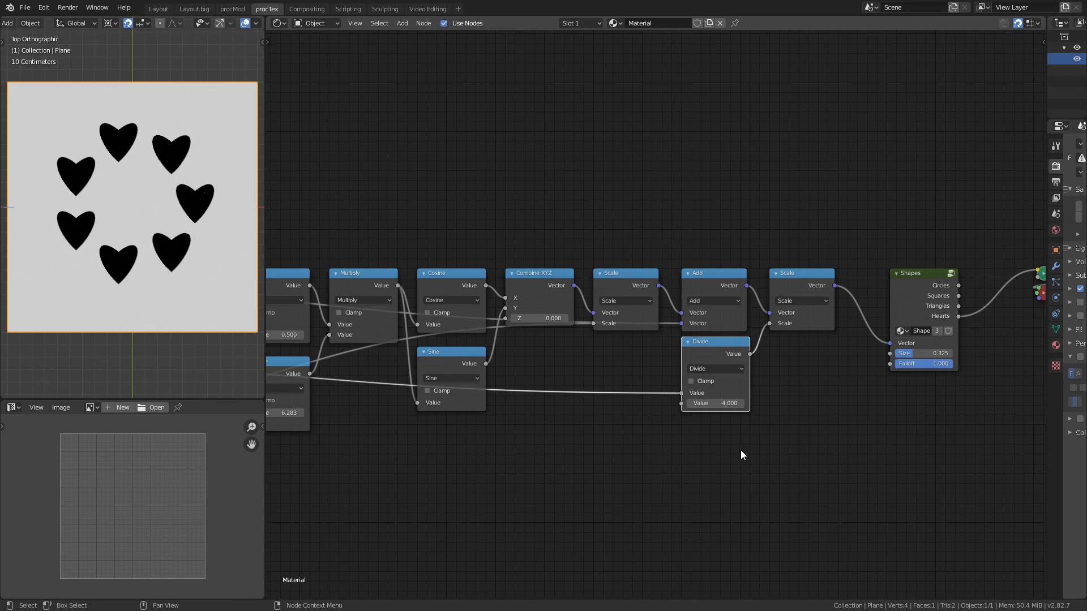
{"action": "middle_click_drag", "start_coordinate": [740, 454], "coordinate": [483, 510]}
Insert a Point-type Mapping node between the last vector Scale node and the Shapes group.
{"action": "key", "text": "shift+a"}
{"action": "left_click", "coordinate": [677, 441]}
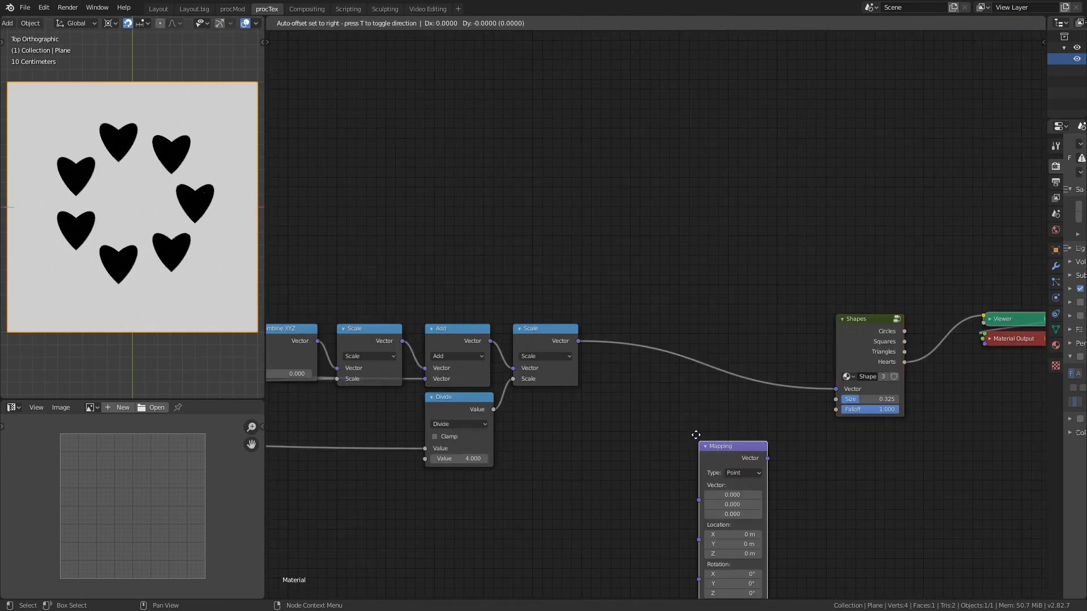
{"action": "left_click", "coordinate": [663, 332]}
{"action": "left_click", "coordinate": [657, 356]}
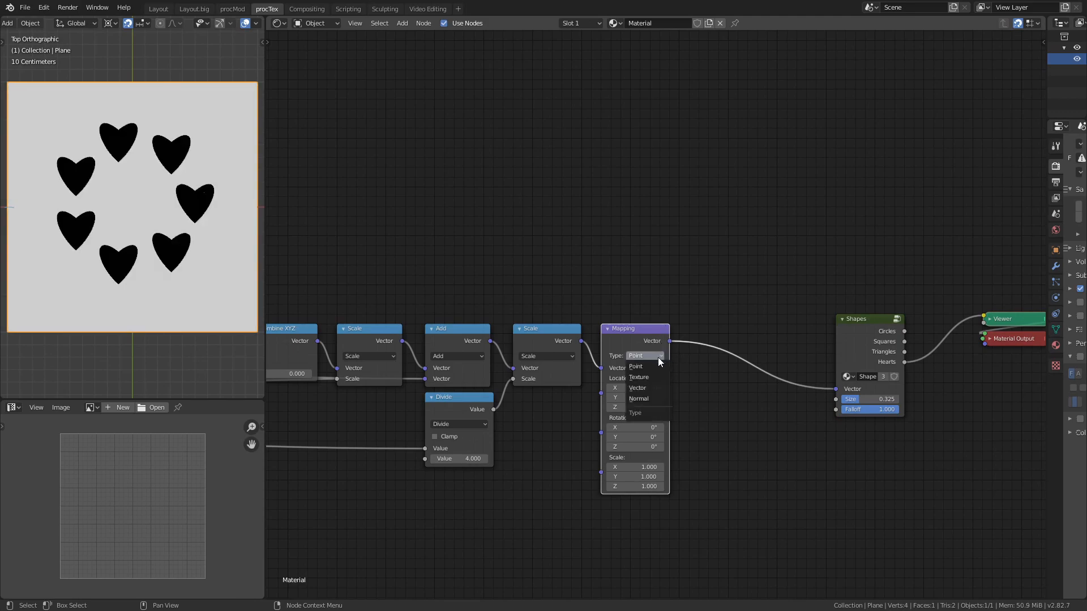
{"action": "left_click", "coordinate": [655, 366]}
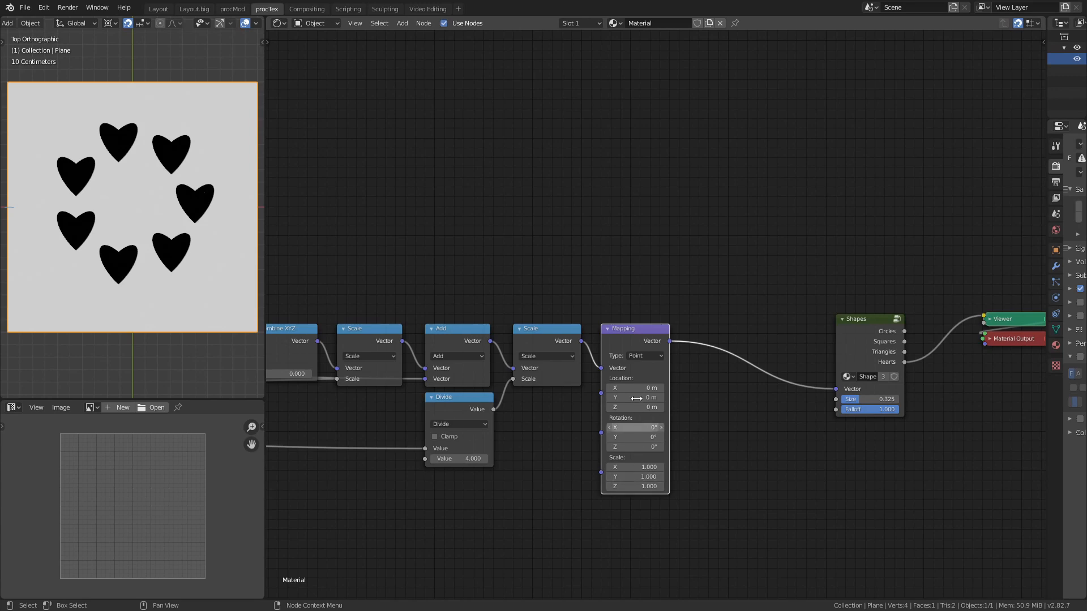
Test the Mapping node's Texture type with a Z rotation of 46° and return the type to Point.
{"action": "left_click", "coordinate": [654, 356]}
{"action": "left_click", "coordinate": [646, 361]}
{"action": "left_click", "coordinate": [645, 356]}
{"action": "left_click", "coordinate": [643, 373]}
{"action": "left_click_drag", "start_coordinate": [633, 388], "coordinate": [637, 417]}
{"action": "left_click_drag", "start_coordinate": [636, 469], "coordinate": [640, 489]}
{"action": "key", "text": "BackSpace"}
{"action": "middle_click_drag", "start_coordinate": [644, 498], "coordinate": [643, 477]}
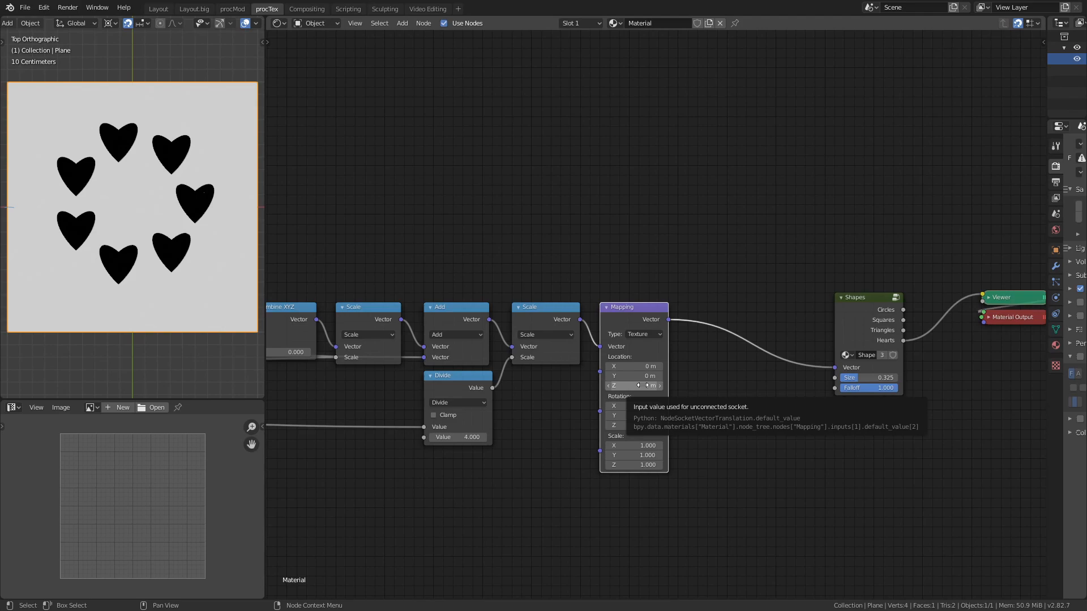
{"action": "left_click_drag", "start_coordinate": [634, 425], "coordinate": [890, 413]}
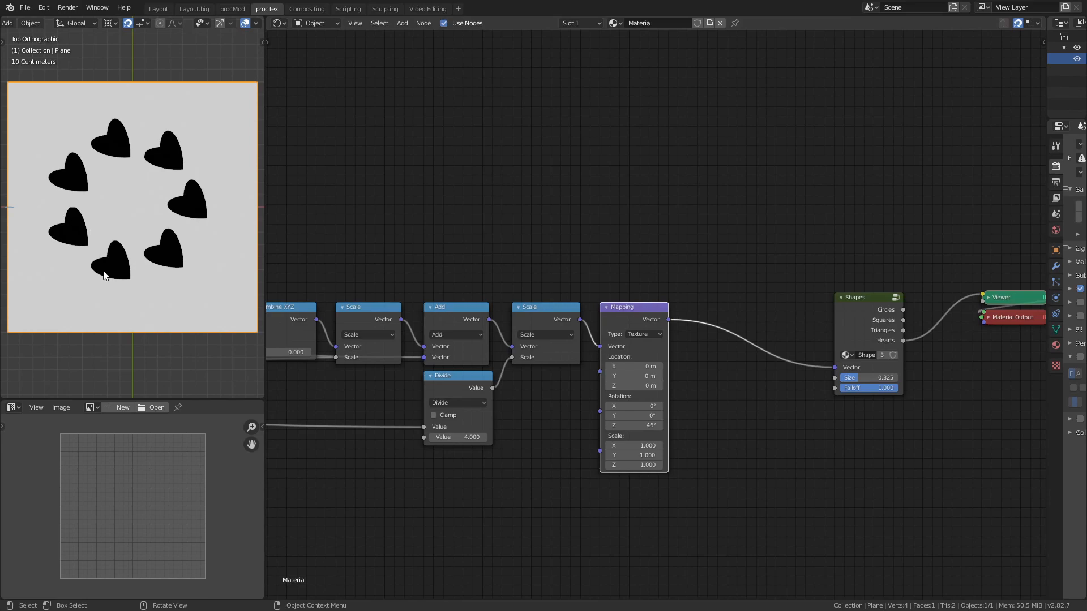
{"action": "left_click", "coordinate": [644, 334]}
{"action": "left_click", "coordinate": [636, 346]}
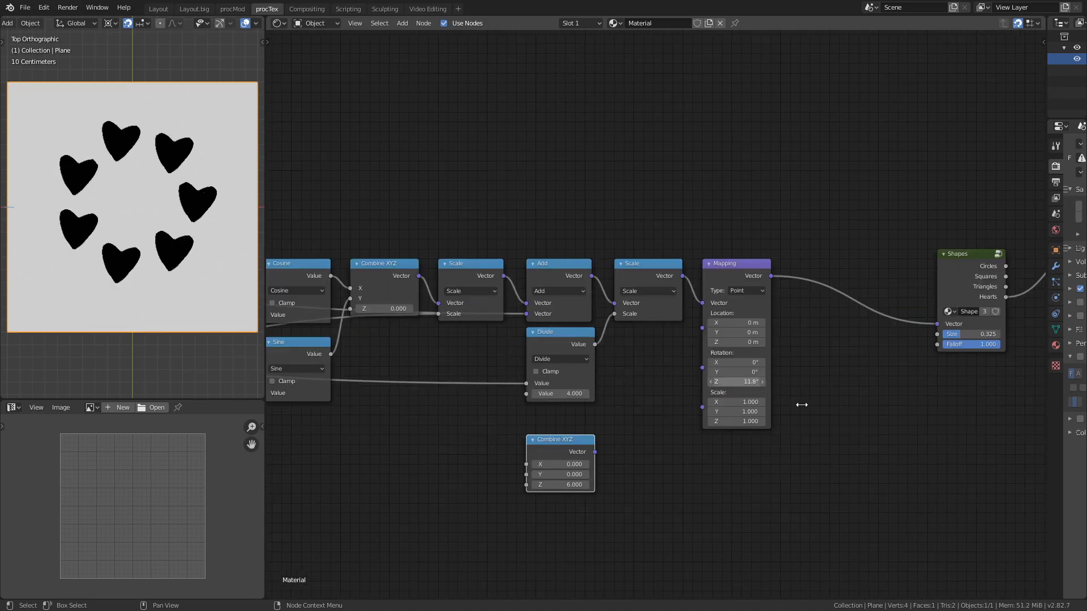
Drive the Mapping node's Rotation from a Combine XYZ node with Z set to 34, and hide the Mapping's unused sockets.
{"action": "left_click_drag", "start_coordinate": [801, 404], "coordinate": [702, 367]}
{"action": "left_click_drag", "start_coordinate": [566, 485], "coordinate": [688, 472]}
{"action": "left_click", "coordinate": [739, 278]}
{"action": "key", "text": "ctrl+h"}
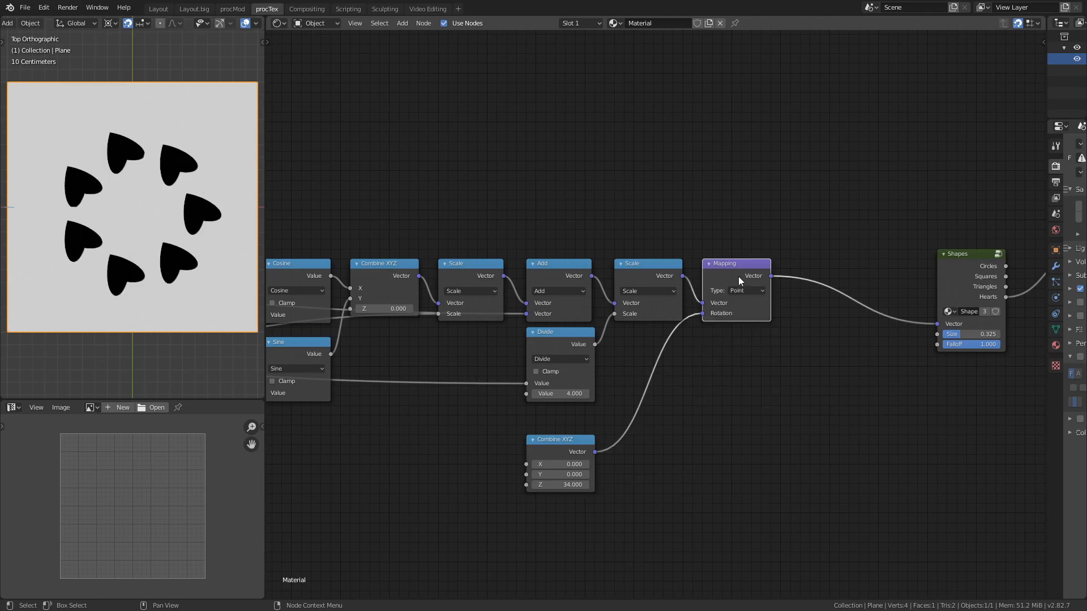
{"action": "left_click_drag", "start_coordinate": [566, 442], "coordinate": [568, 423]}
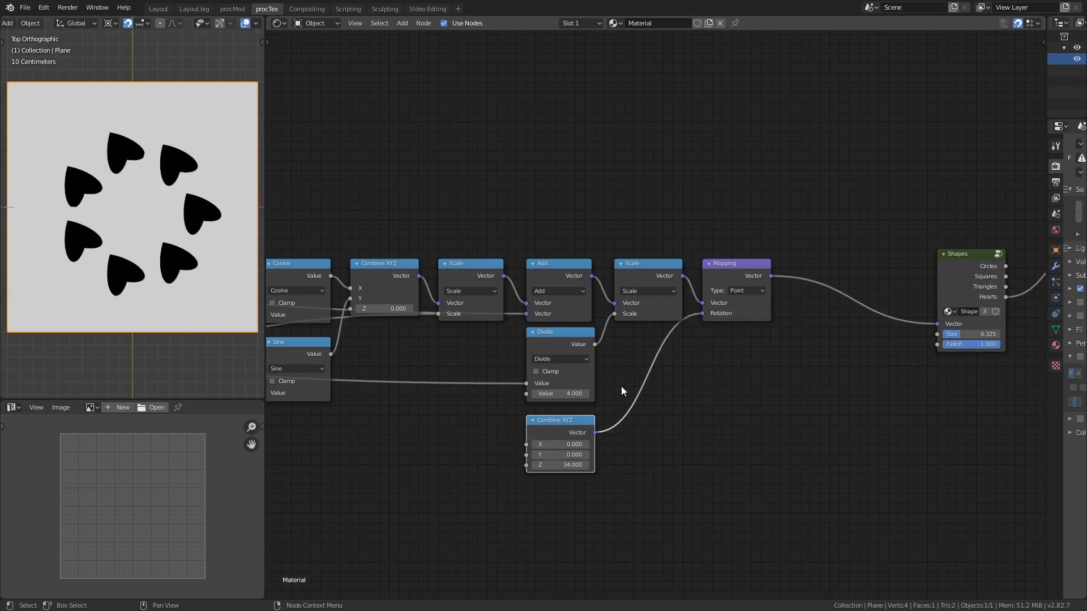
Duplicate the Radius value node, place the copy below the Sine node and label it Rotation.
{"action": "key", "text": "Home"}
{"action": "left_click", "coordinate": [456, 315]}
{"action": "key", "text": "shift+d"}
{"action": "left_click", "coordinate": [827, 356]}
{"action": "scroll", "coordinate": [854, 362], "scroll_direction": "up", "scroll_amount": 7}
{"action": "middle_click_drag", "start_coordinate": [854, 362], "coordinate": [609, 441]}
{"action": "key", "text": "n"}
{"action": "left_click", "coordinate": [986, 88]}
{"action": "type", "text": "Rotation"}
{"action": "key", "text": "Return"}
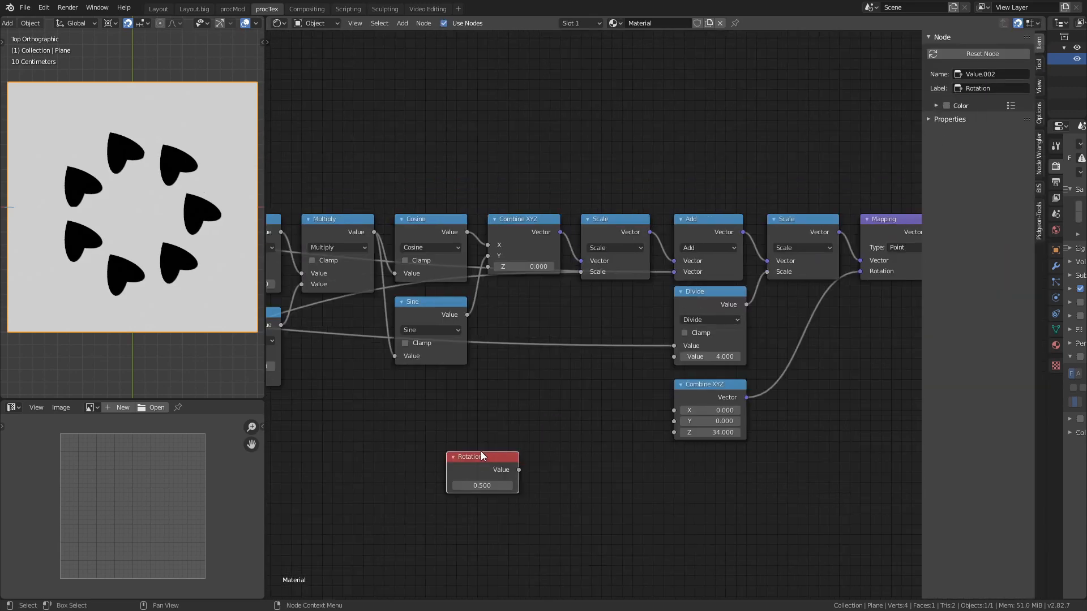
{"action": "left_click_drag", "start_coordinate": [480, 454], "coordinate": [441, 445]}
Add a To Radians math node and route the Rotation value through it into the lower Combine XYZ's Z input.
{"action": "key", "text": "shift+a"}
{"action": "mouse_move", "coordinate": [592, 468]}
{"action": "left_click", "coordinate": [677, 395]}
{"action": "left_click", "coordinate": [584, 460]}
{"action": "left_click", "coordinate": [586, 464]}
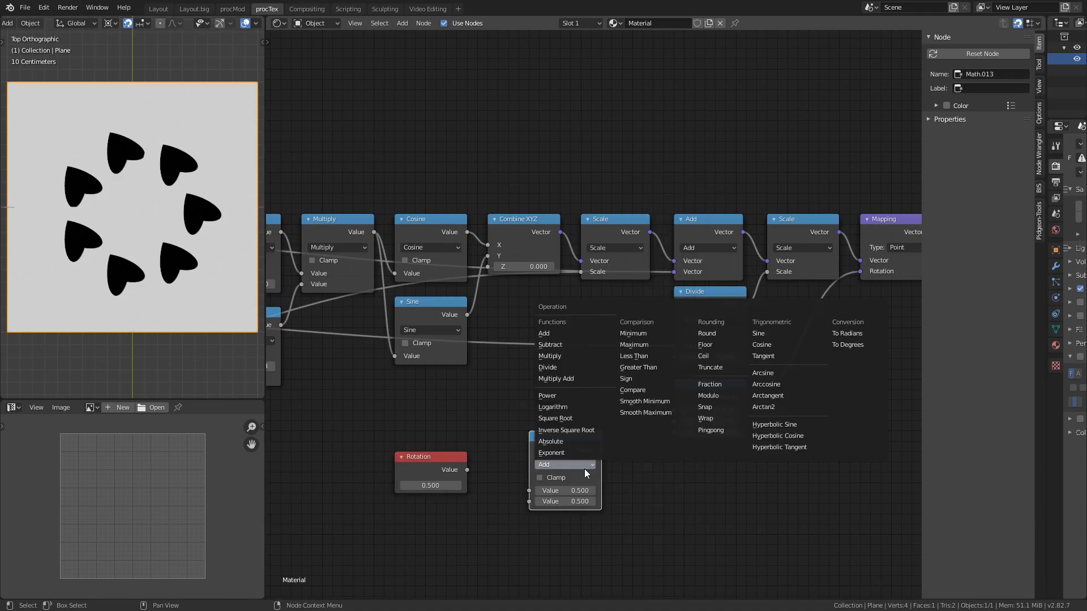
{"action": "left_click", "coordinate": [871, 334]}
{"action": "left_click_drag", "start_coordinate": [467, 470], "coordinate": [528, 491]}
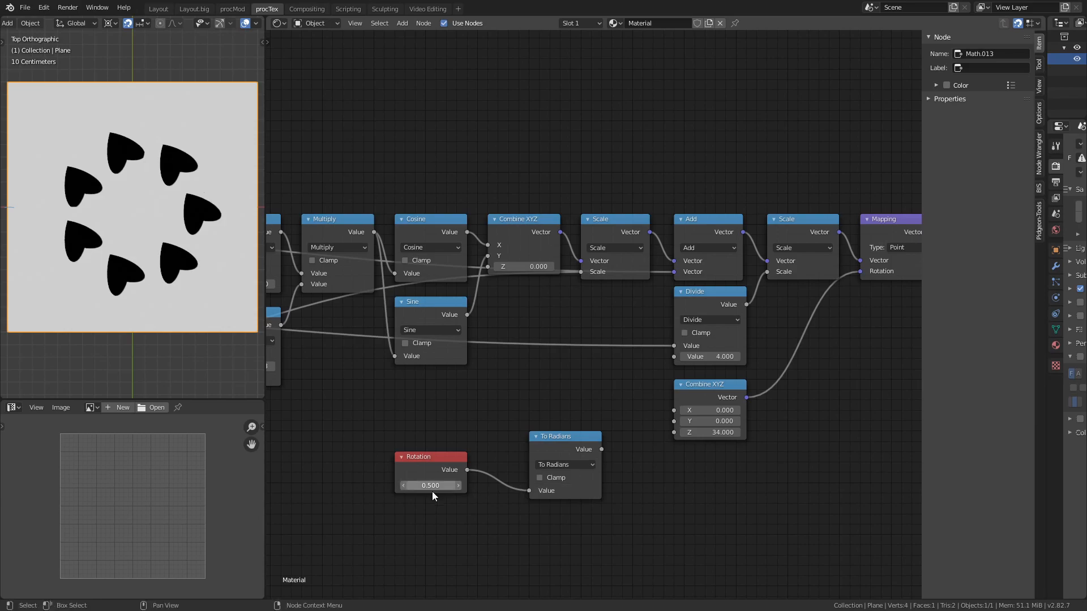
{"action": "left_click_drag", "start_coordinate": [601, 450], "coordinate": [674, 432]}
Hide the rotation Combine XYZ's unused sockets, place it directly beneath the Mapping node and collapse it.
{"action": "left_click", "coordinate": [714, 393]}
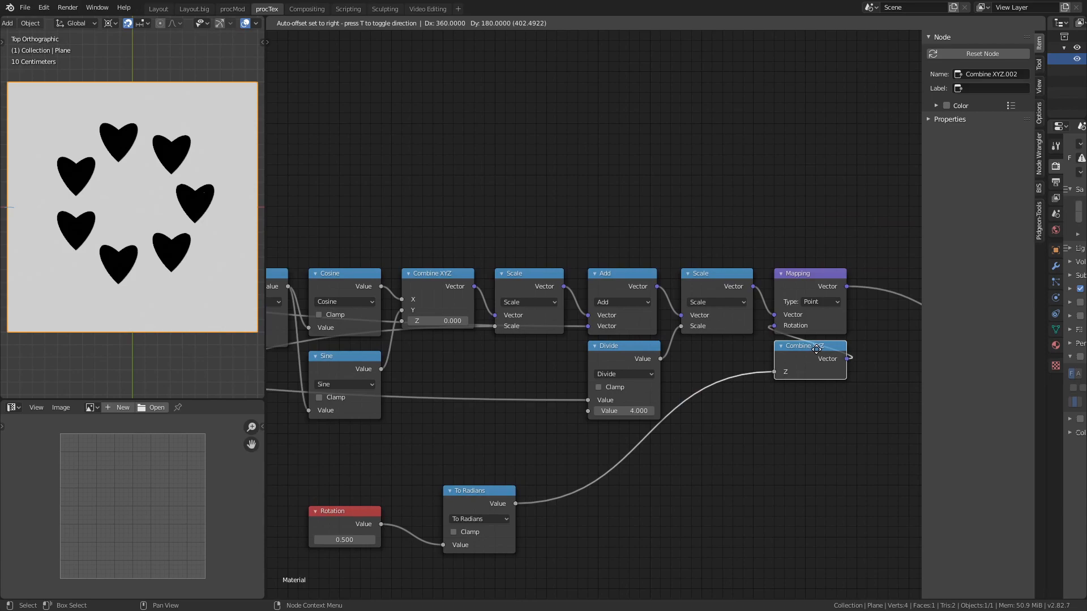
{"action": "left_click", "coordinate": [779, 335]}
{"action": "left_click", "coordinate": [782, 347]}
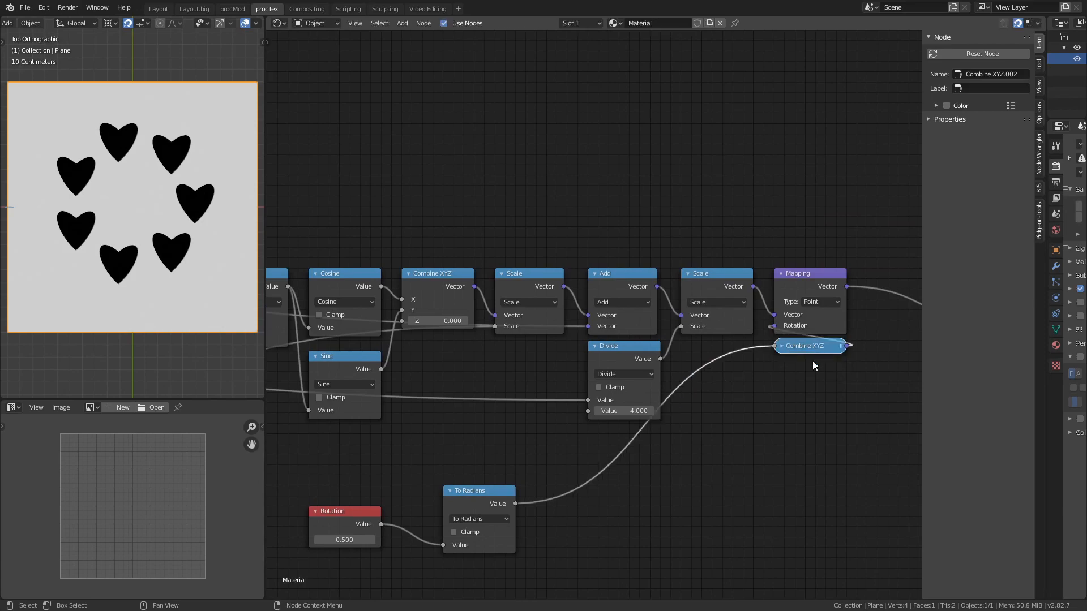
{"action": "left_click", "coordinate": [781, 345]}
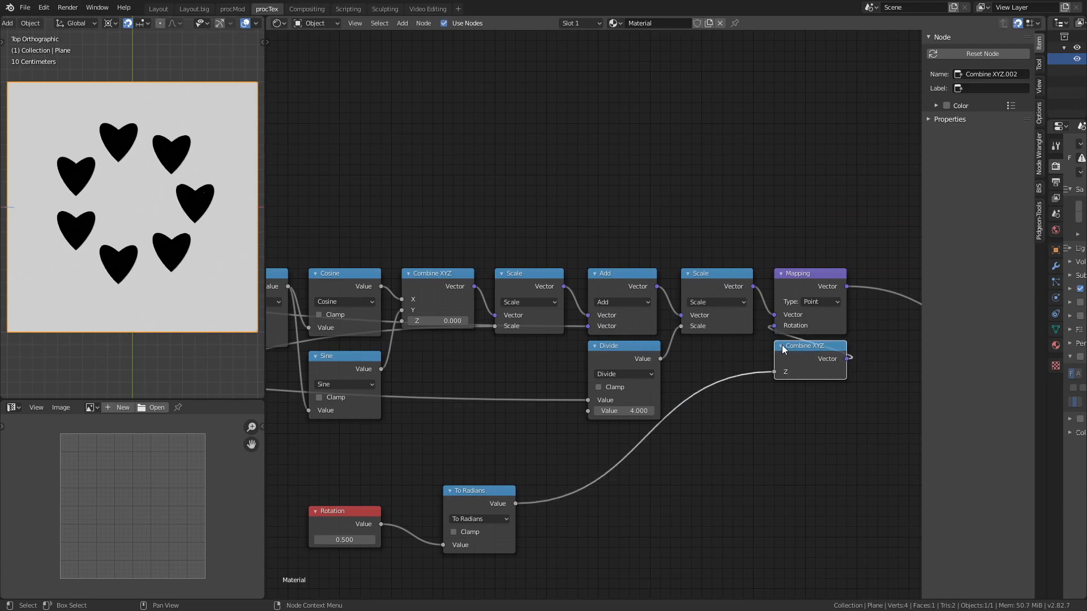
{"action": "key", "text": "h"}
Label the Mapping node Coordinates.
{"action": "left_click", "coordinate": [987, 88]}
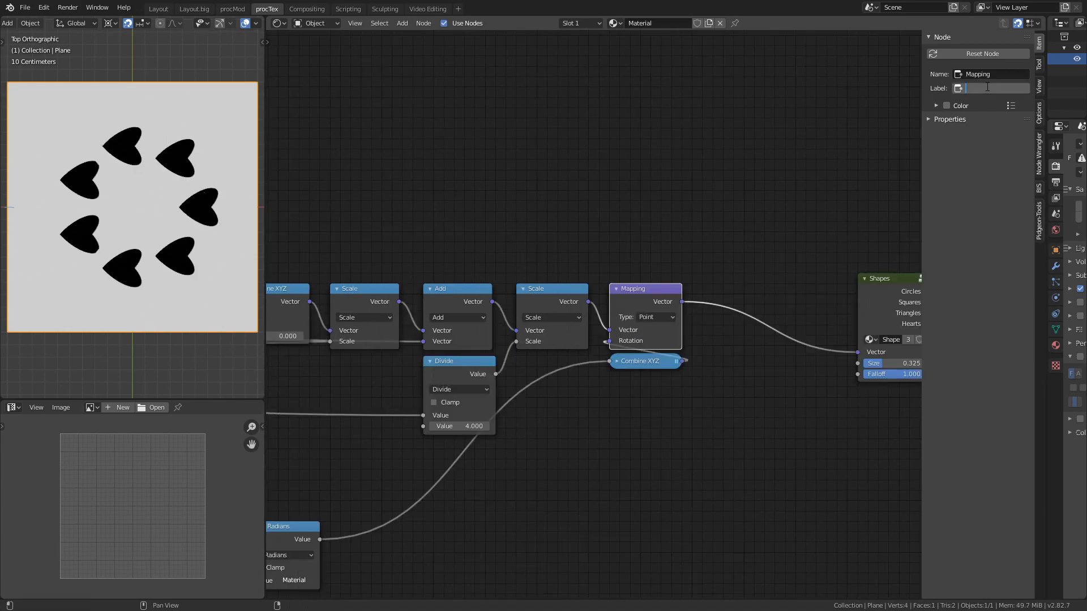
{"action": "type", "text": "Coordinates"}
{"action": "key", "text": "Return"}
Duplicate the Coordinates Mapping and its Combine XYZ below with their input links kept, and feed the copy into the Shapes group.
{"action": "left_click_drag", "start_coordinate": [732, 237], "coordinate": [596, 438]}
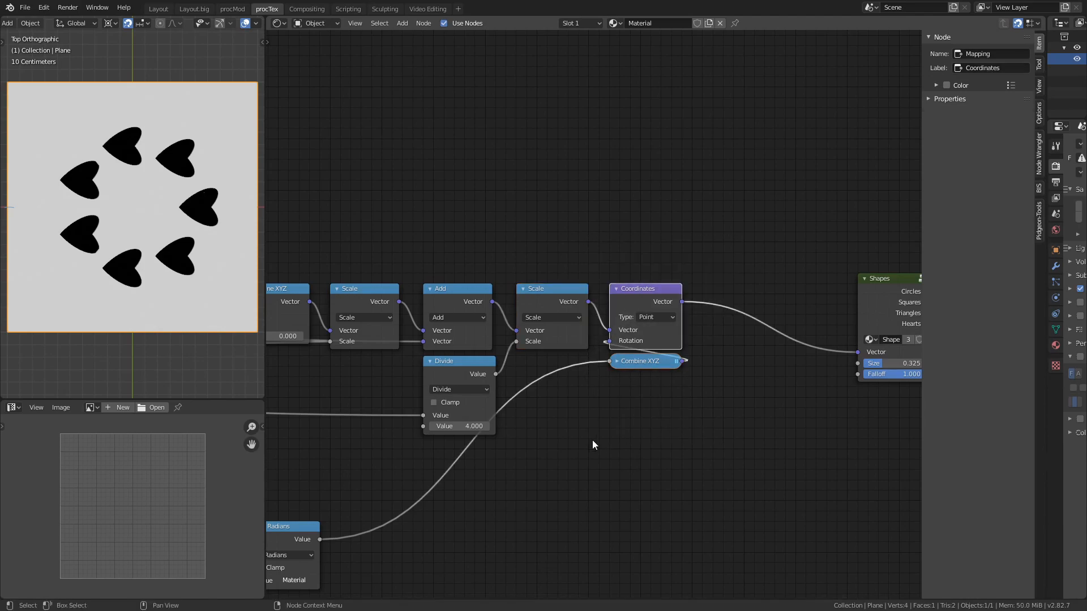
{"action": "key", "text": "shift+d"}
{"action": "left_click", "coordinate": [728, 419]}
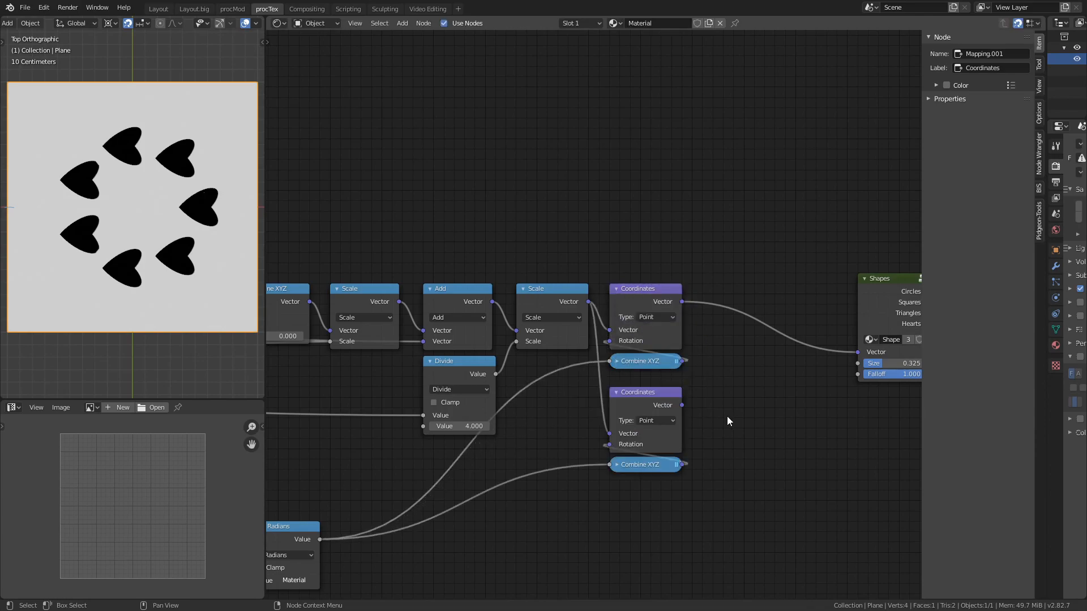
{"action": "left_click", "coordinate": [666, 392], "text": "ctrl+shift"}
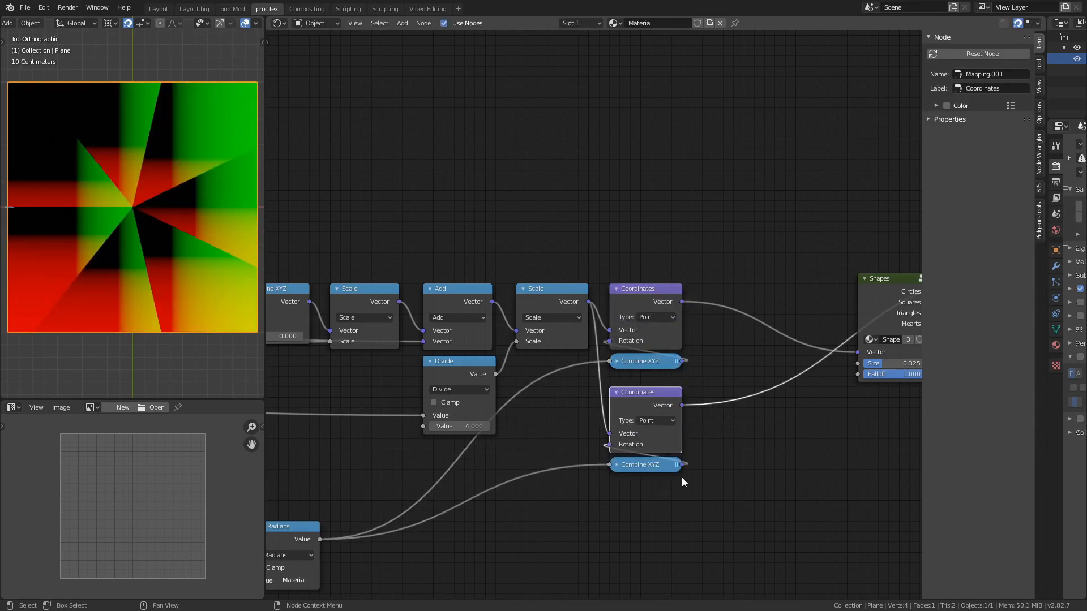
{"action": "middle_click_drag", "start_coordinate": [739, 424], "coordinate": [735, 437]}
{"action": "middle_click_drag", "start_coordinate": [734, 437], "coordinate": [690, 458]}
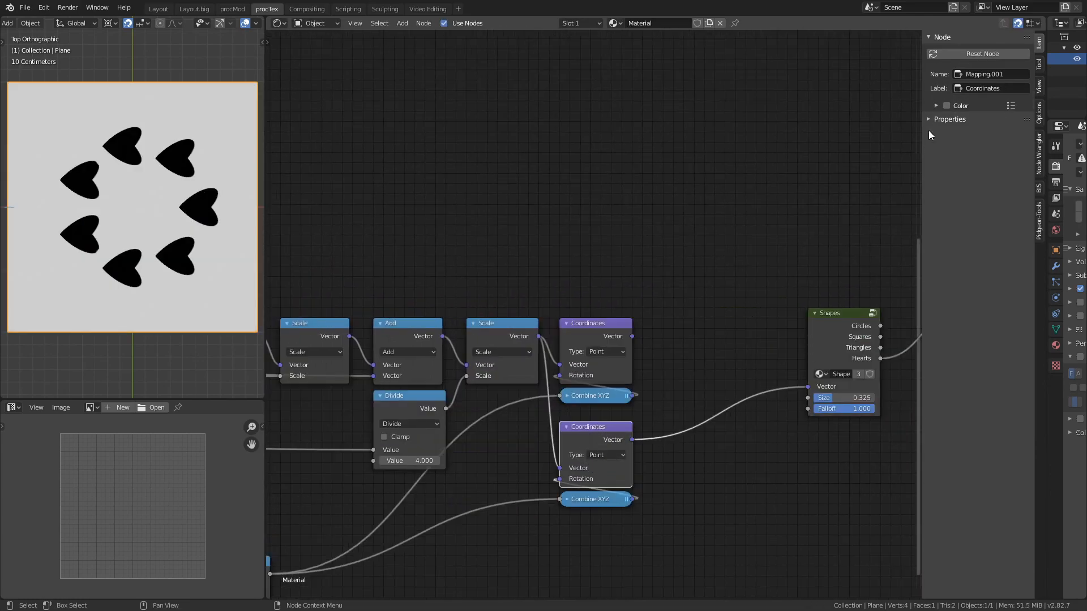
Label the duplicated Mapping node Orientated.
{"action": "left_click", "coordinate": [988, 90]}
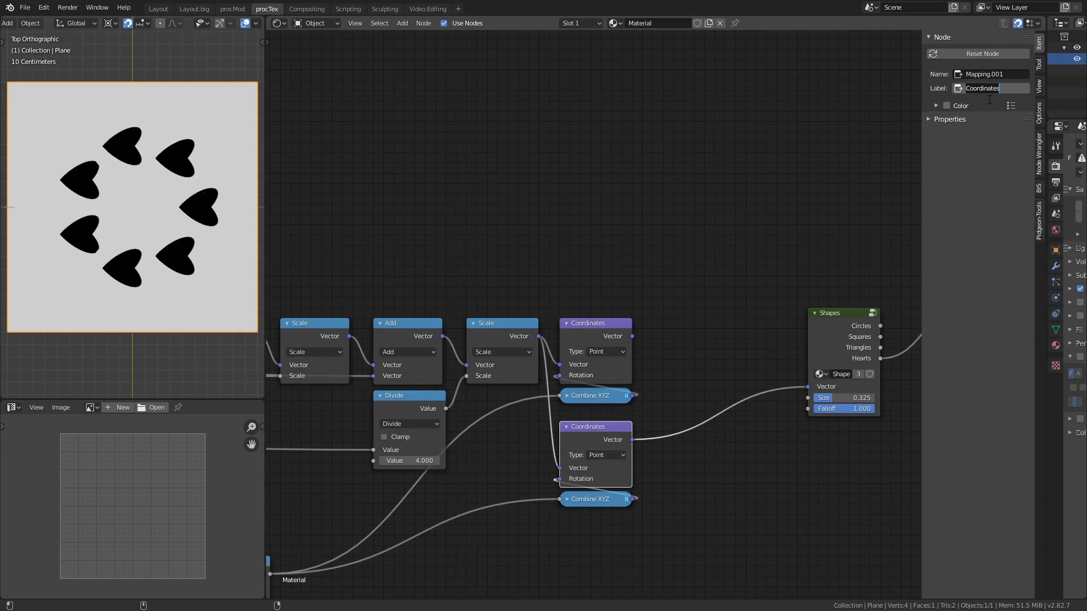
{"action": "type", "text": "Orientated"}
{"action": "key", "text": "Return"}
{"action": "scroll", "coordinate": [794, 488], "scroll_direction": "down", "scroll_amount": 2}
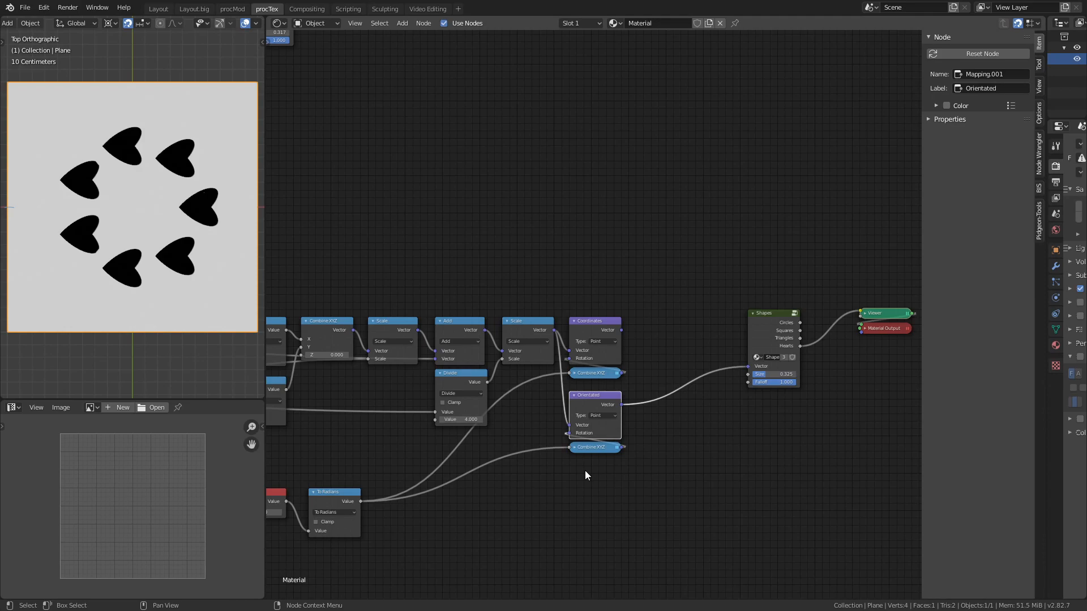
Link the angle Multiply node's output to the Z input of the Orientated node's Combine XYZ and preview the Hearts output.
{"action": "left_click_drag", "start_coordinate": [735, 441], "coordinate": [758, 494]}
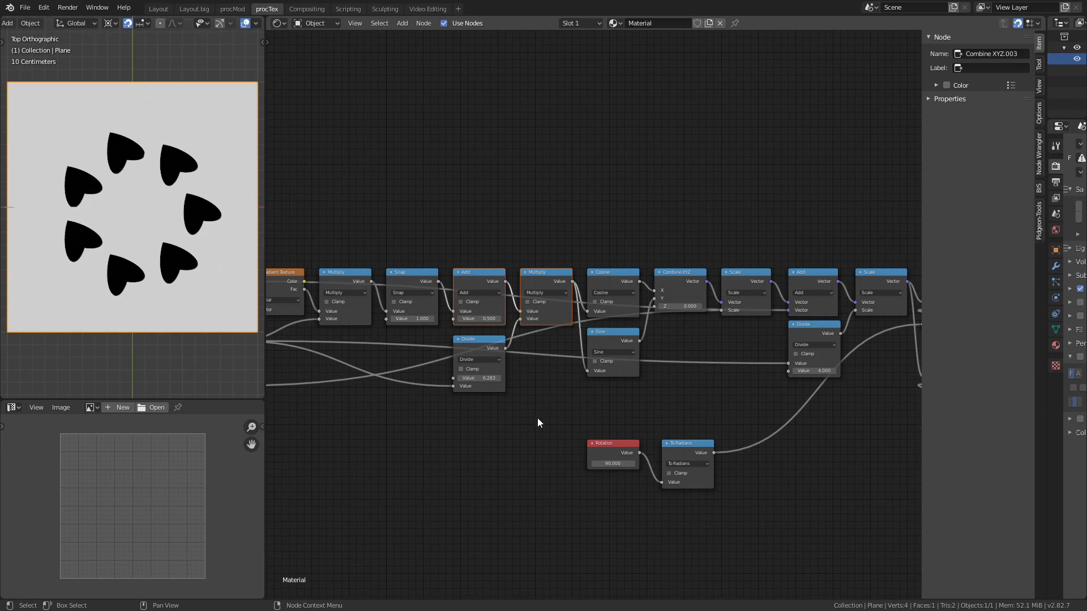
{"action": "left_click", "coordinate": [538, 418]}
{"action": "middle_click_drag", "start_coordinate": [511, 227], "coordinate": [627, 256]}
{"action": "left_click", "coordinate": [657, 307]}
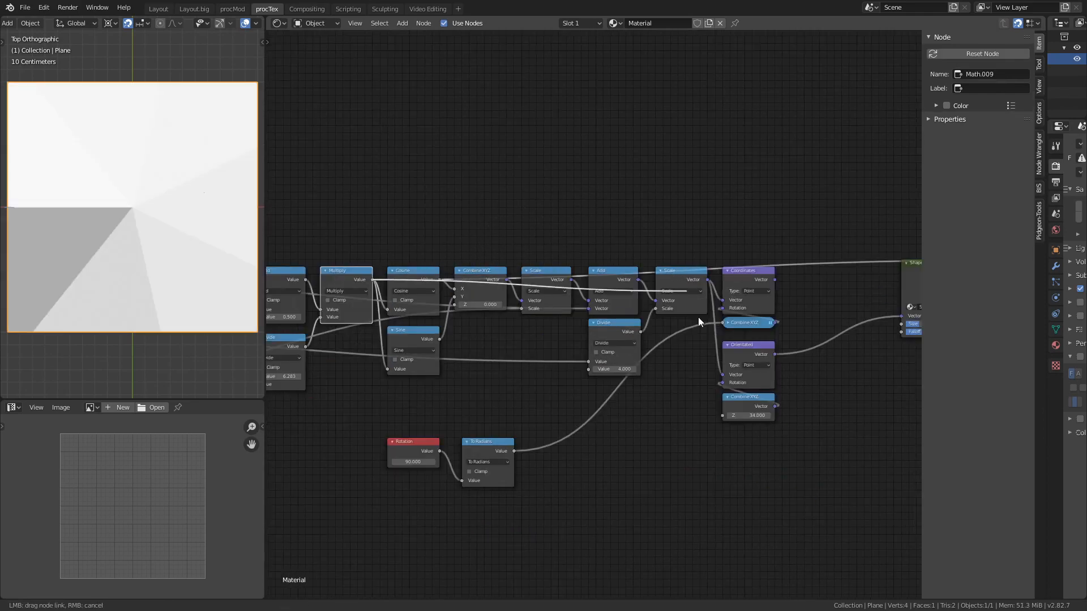
{"action": "left_click_drag", "start_coordinate": [697, 317], "coordinate": [721, 416]}
{"action": "left_click", "coordinate": [862, 310], "text": "ctrl+shift"}
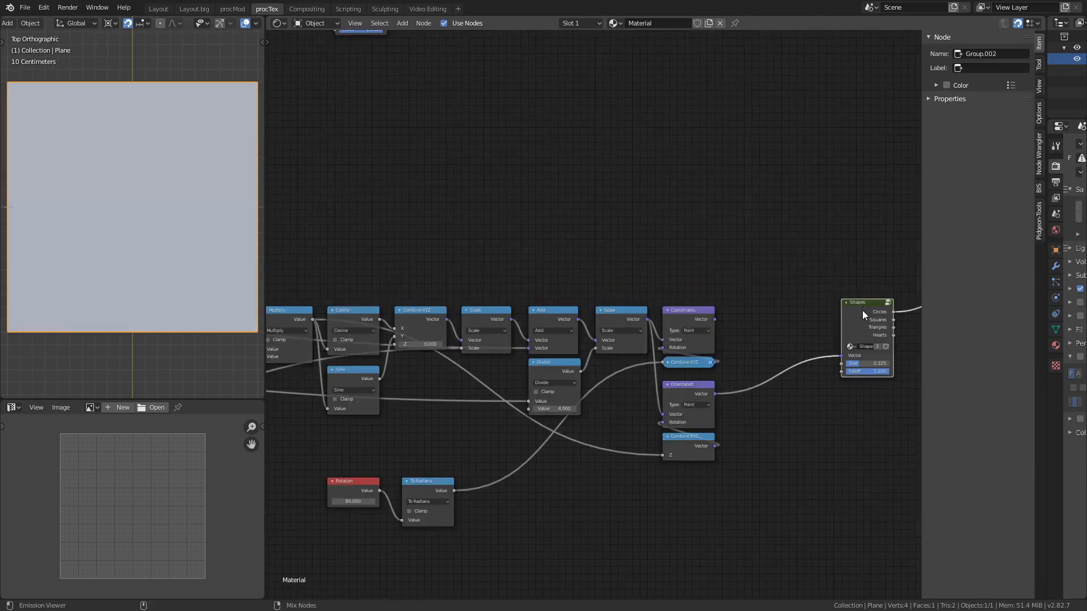
{"action": "left_click", "coordinate": [871, 312], "text": "ctrl+shift"}
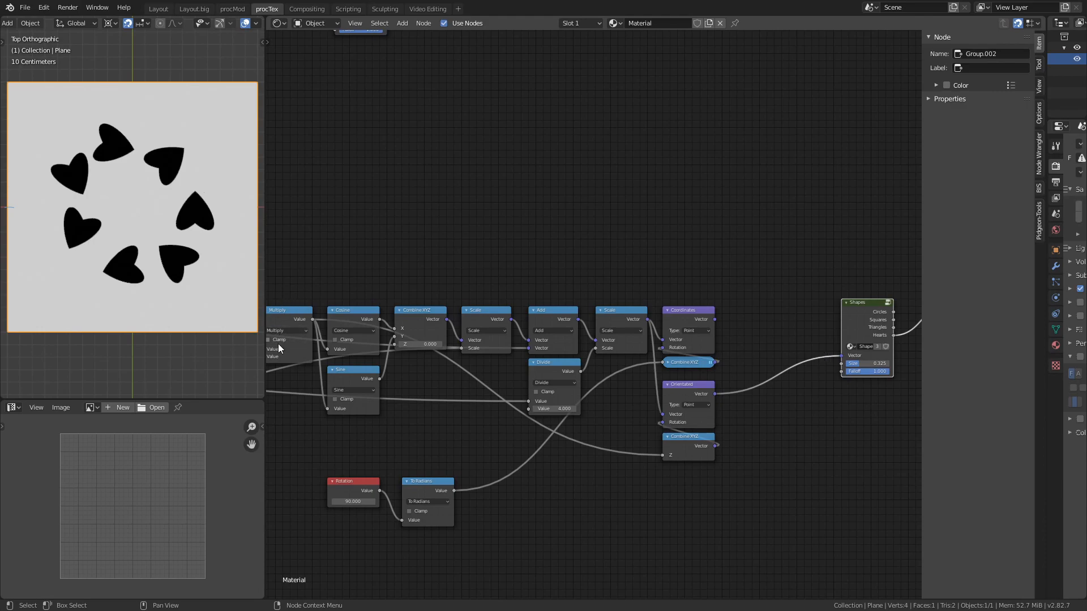
Insert a copy of the Multiply node with a factor of -1 ahead of the Orientated node's Combine XYZ.
{"action": "left_click", "coordinate": [279, 311]}
{"action": "key", "text": "shift+d"}
{"action": "left_click", "coordinate": [671, 388]}
{"action": "key", "text": "g"}
{"action": "left_click", "coordinate": [643, 455]}
{"action": "double_click", "coordinate": [629, 483]}
{"action": "key", "text": "BackSpace"}
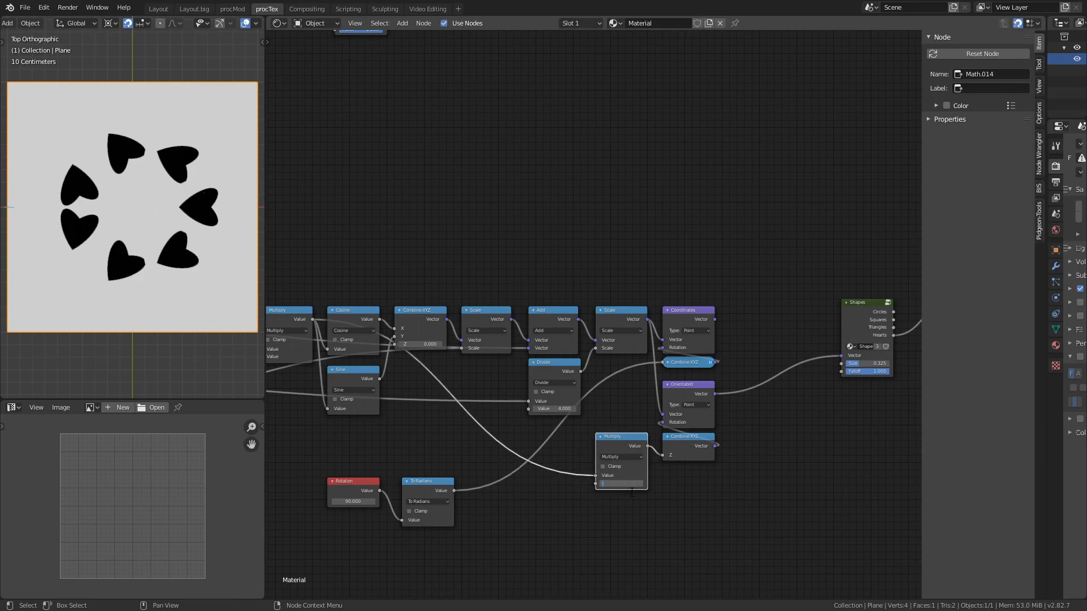
{"action": "type", "text": "1"}
{"action": "key", "text": "Return"}
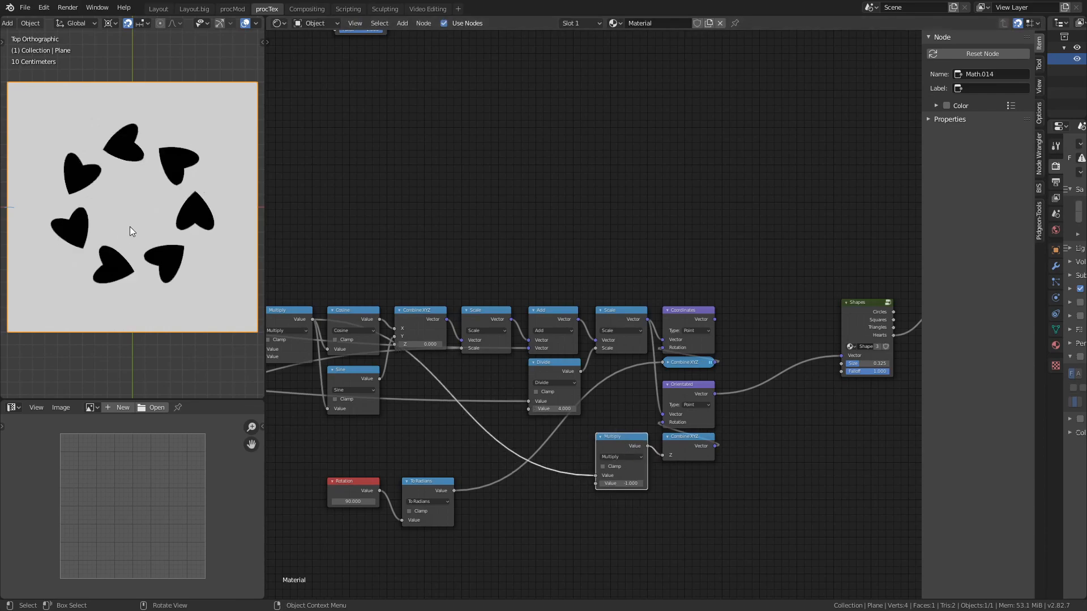
{"action": "key", "text": "g"}
{"action": "left_click", "coordinate": [601, 470]}
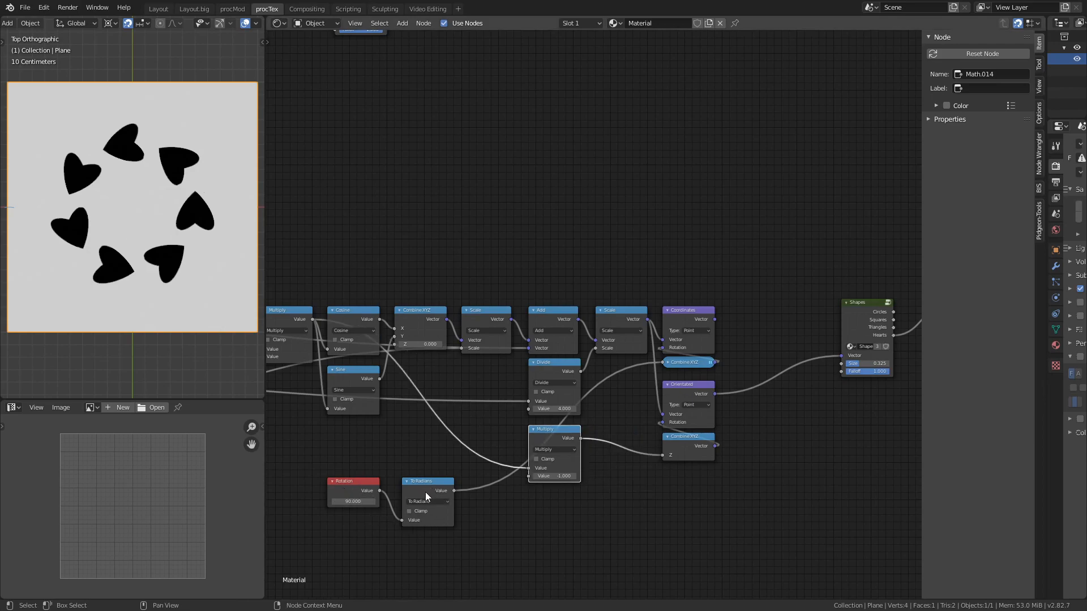
Insert an Add node after the -1 Multiply, link the To Radians output to its second input, and adjust the Rotation value.
{"action": "key", "text": "shift+d"}
{"action": "left_click", "coordinate": [632, 435]}
{"action": "key", "text": "ctrl+KP_Add"}
{"action": "left_click_drag", "start_coordinate": [454, 491], "coordinate": [610, 477]}
{"action": "mouse_move", "coordinate": [351, 501]}
{"action": "left_mouse_down"}
{"action": "mouse_move", "coordinate": [890, 478]}
{"action": "mouse_move", "coordinate": [351, 502]}
{"action": "left_mouse_up"}
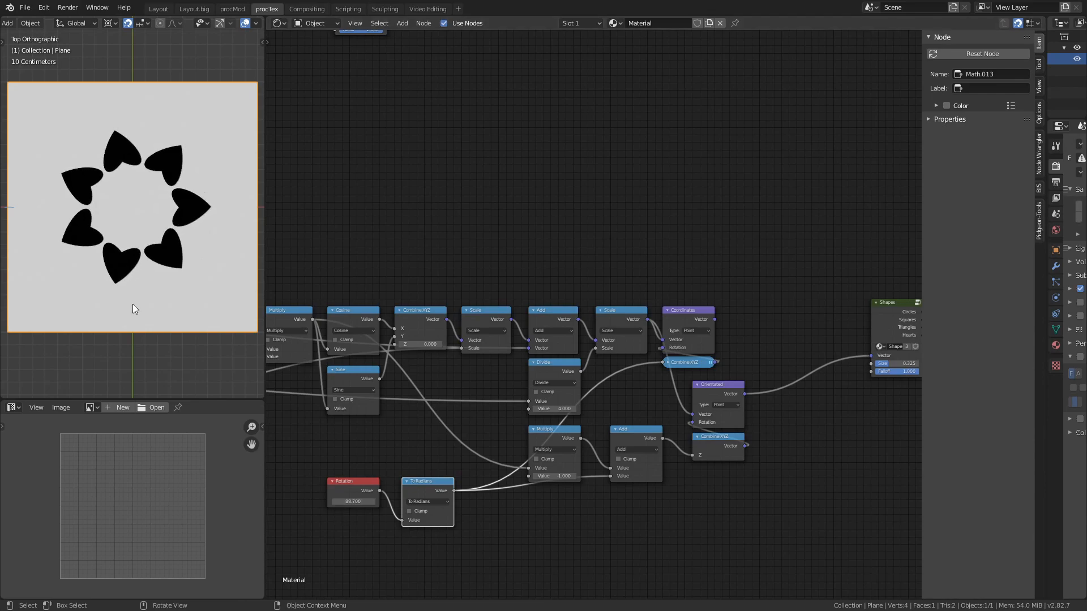
Align the Coordinates Mapping and its Combine XYZ above the Orientated node, and duplicate the pair above with input links kept.
{"action": "middle_click_drag", "start_coordinate": [720, 467], "coordinate": [624, 490]}
{"action": "left_click_drag", "start_coordinate": [653, 287], "coordinate": [589, 404]}
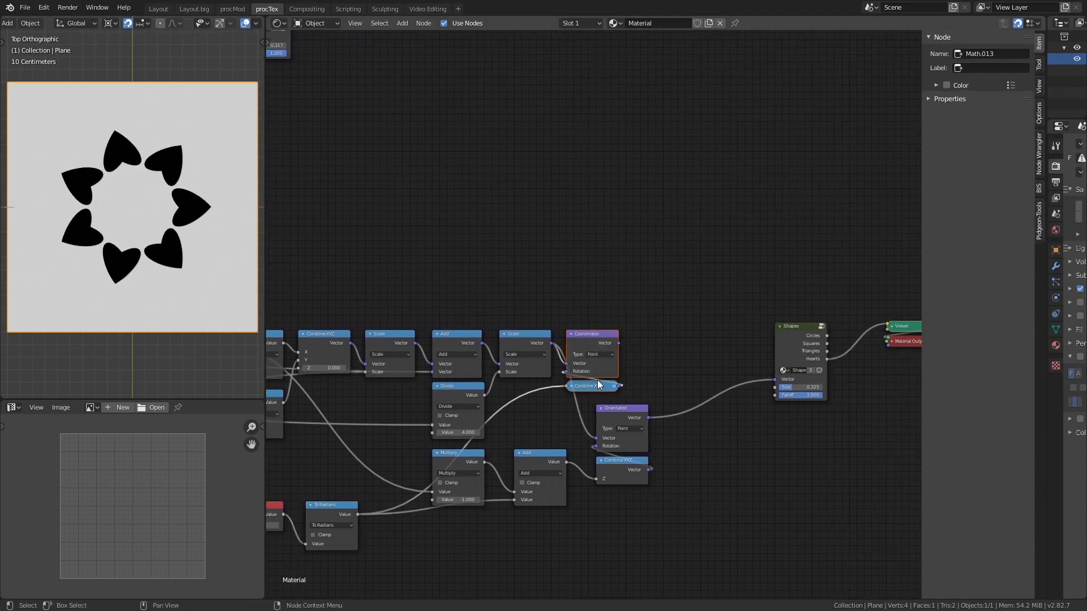
{"action": "key", "text": "g"}
{"action": "left_click", "coordinate": [628, 387]}
{"action": "key", "text": "ctrl+shift+d"}
{"action": "left_click", "coordinate": [663, 235]}
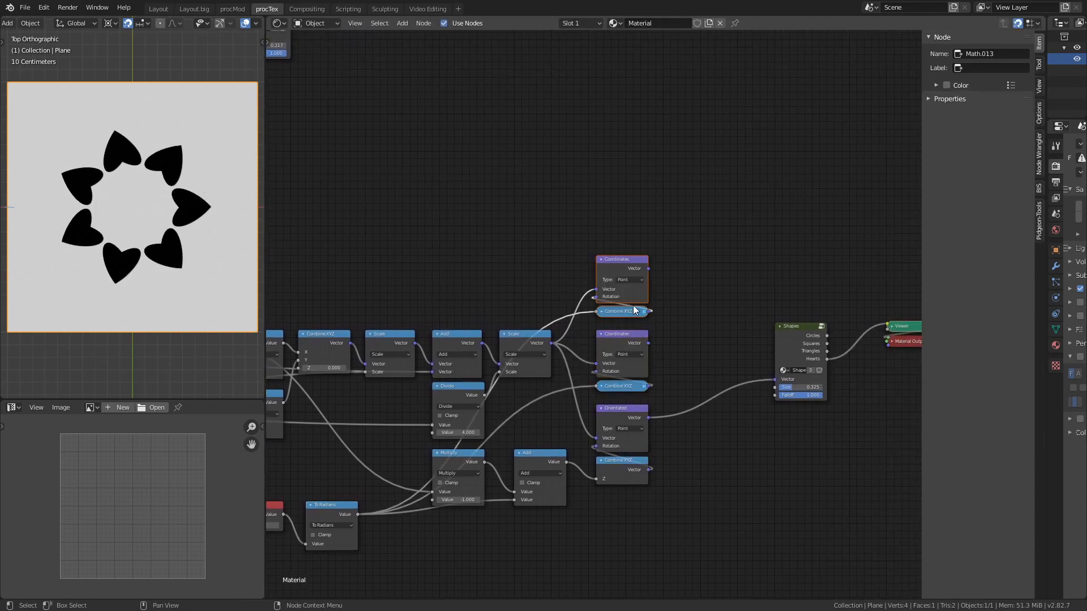
Label the duplicated Coordinates mapping node as Random.
{"action": "left_click", "coordinate": [996, 88]}
{"action": "type", "text": "Random"}
{"action": "key", "text": "Return"}
{"action": "scroll", "coordinate": [640, 308], "scroll_direction": "up", "scroll_amount": 5}
{"action": "key", "text": "n"}
{"action": "middle_click_drag", "start_coordinate": [640, 309], "coordinate": [912, 286]}
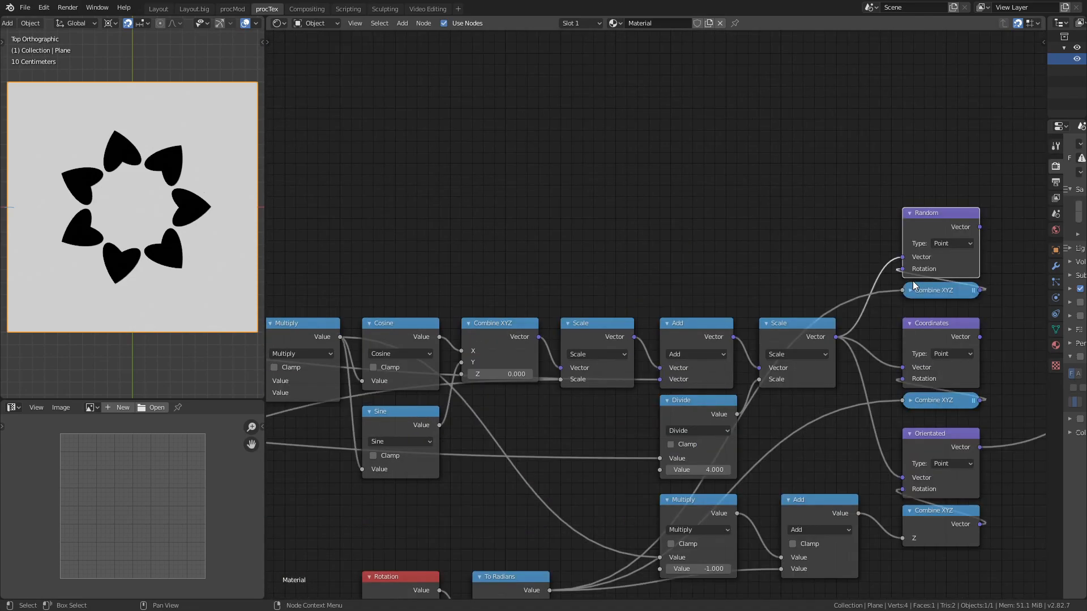
Add a White Noise Texture node above the sector Add node, link the Snap output to its Vector input, and preview it.
{"action": "middle_click_drag", "start_coordinate": [518, 333], "coordinate": [980, 325]}
{"action": "left_click", "coordinate": [573, 325], "text": "ctrl+shift"}
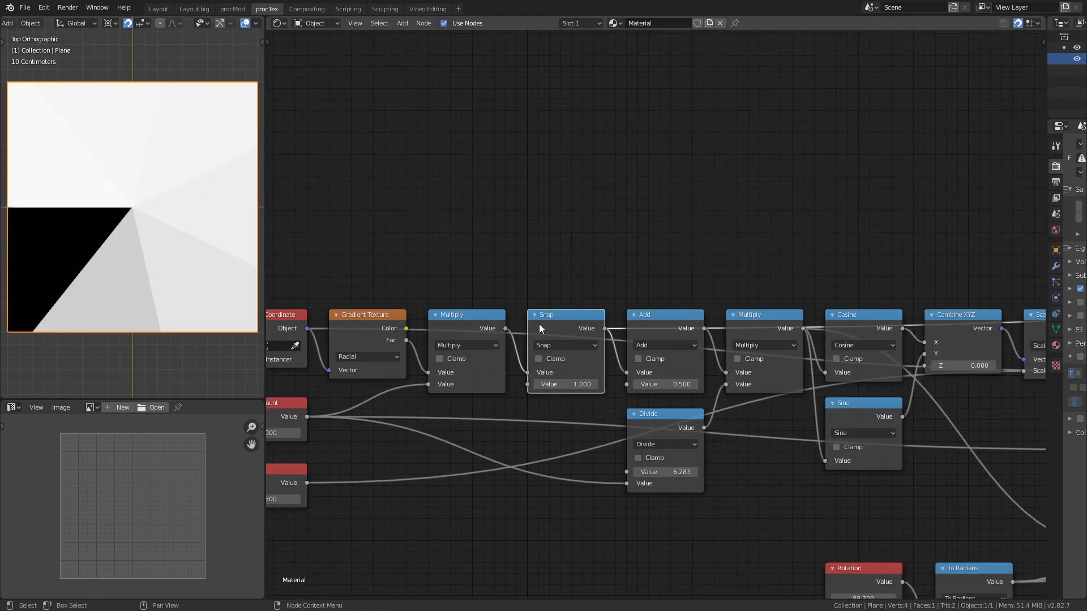
{"action": "key", "text": "shift+a"}
{"action": "mouse_move", "coordinate": [590, 225]}
{"action": "left_click", "coordinate": [655, 412]}
{"action": "left_click", "coordinate": [630, 249]}
{"action": "left_click_drag", "start_coordinate": [580, 376], "coordinate": [592, 270]}
{"action": "mouse_move", "coordinate": [631, 210]}
{"action": "left_mouse_down"}
{"action": "mouse_move", "coordinate": [643, 199]}
{"action": "mouse_move", "coordinate": [642, 220]}
{"action": "left_mouse_up"}
{"action": "left_click", "coordinate": [642, 221], "text": "ctrl+shift"}
Set the White Noise Texture to 4D, adjust its W to 5.4, and place the node closer to the main row.
{"action": "left_click", "coordinate": [640, 250]}
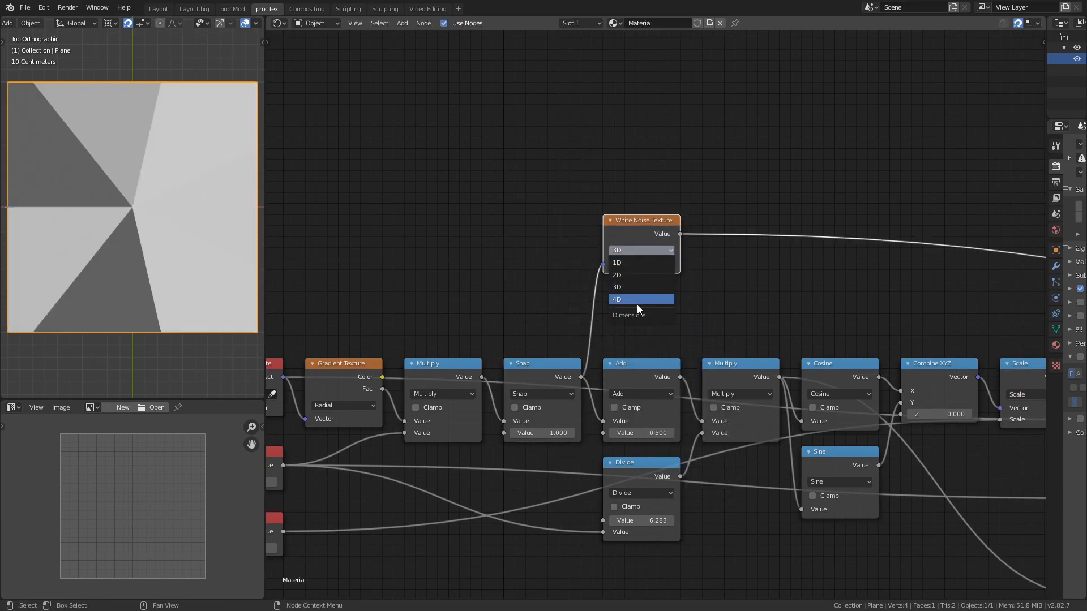
{"action": "left_click", "coordinate": [640, 300]}
{"action": "mouse_move", "coordinate": [645, 275]}
{"action": "left_mouse_down"}
{"action": "mouse_move", "coordinate": [615, 275]}
{"action": "mouse_move", "coordinate": [656, 275]}
{"action": "left_mouse_up"}
{"action": "left_click", "coordinate": [635, 223], "text": "ctrl+shift"}
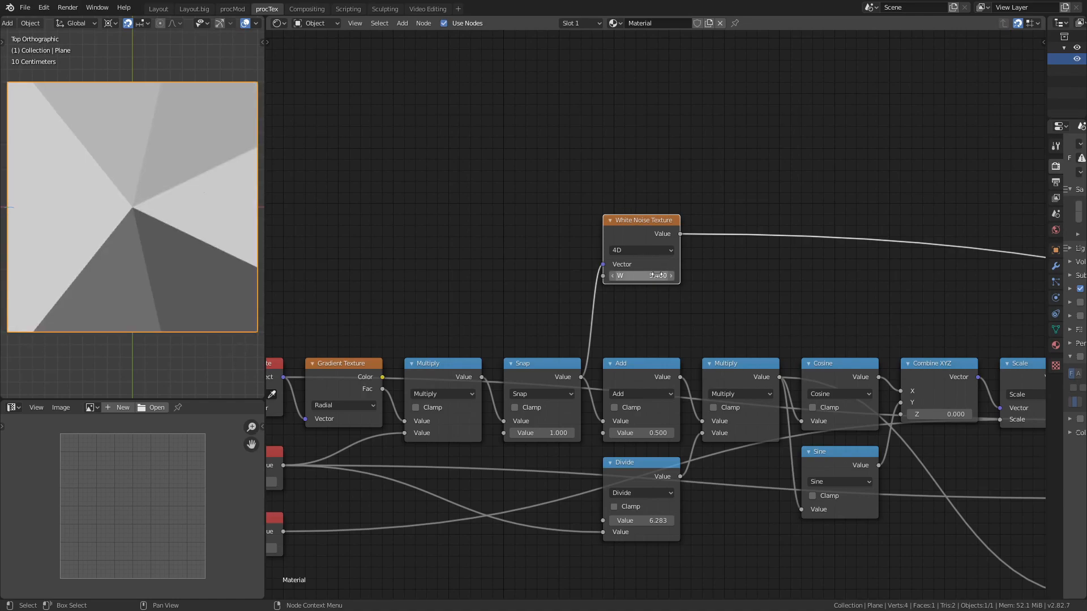
{"action": "left_click_drag", "start_coordinate": [632, 232], "coordinate": [632, 276]}
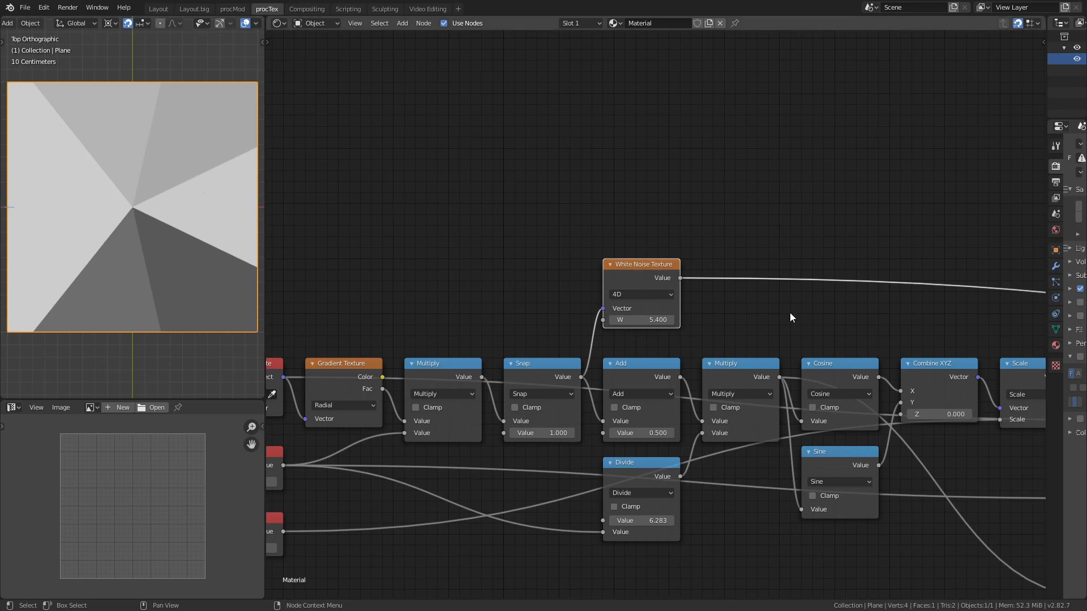
Insert a copy of the Multiply node after the White Noise Texture with a factor of tau (6.283).
{"action": "middle_click_drag", "start_coordinate": [793, 318], "coordinate": [556, 443]}
{"action": "left_click", "coordinate": [501, 489]}
{"action": "key", "text": "shift+d"}
{"action": "left_click", "coordinate": [603, 281]}
{"action": "left_click_drag", "start_coordinate": [603, 280], "coordinate": [524, 405]}
{"action": "type", "text": "tau"}
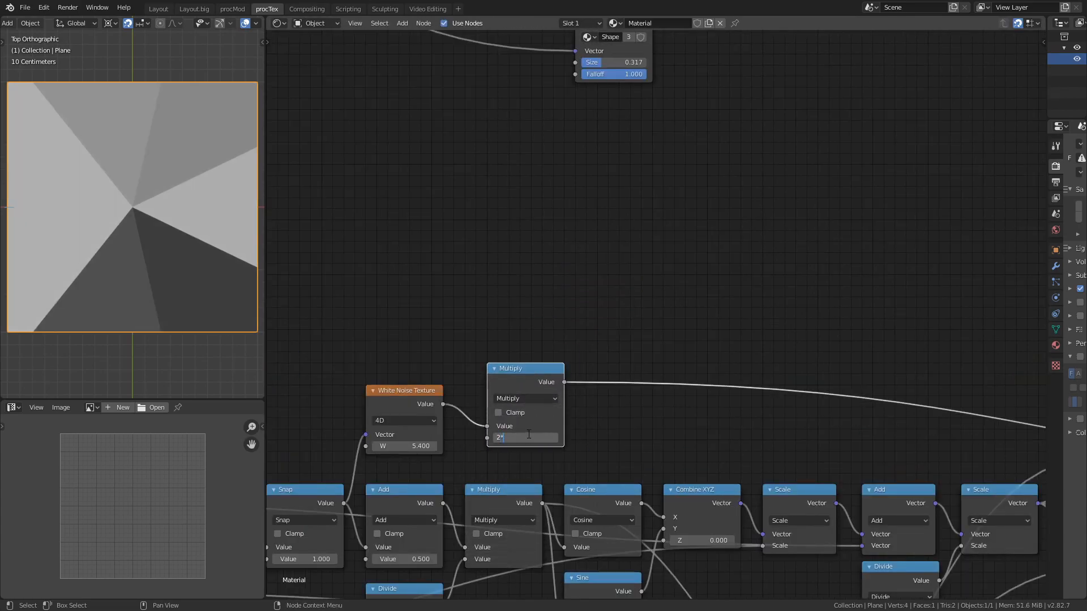
{"action": "key", "text": "Return"}
{"action": "left_click_drag", "start_coordinate": [527, 368], "coordinate": [505, 387]}
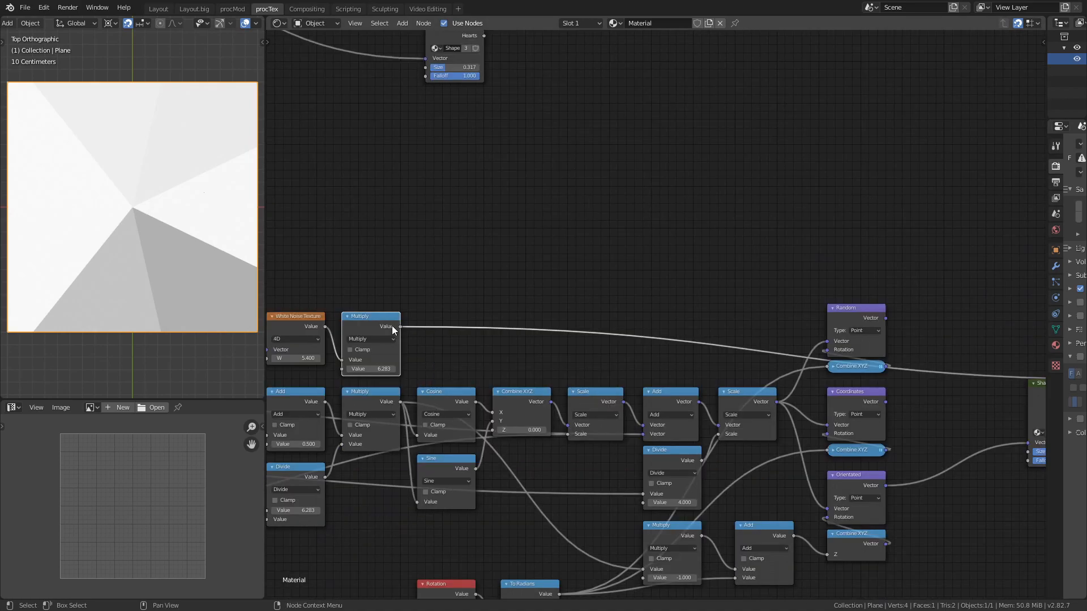
Link the noise Multiply output to the Z input of the Random mapping's Combine XYZ and collapse that node.
{"action": "left_click_drag", "start_coordinate": [400, 327], "coordinate": [827, 367]}
{"action": "left_click", "coordinate": [865, 370]}
{"action": "left_click_drag", "start_coordinate": [891, 288], "coordinate": [849, 374]}
Link the Random mapping's Vector output to the Shapes group and preview the Hearts output.
{"action": "middle_click_drag", "start_coordinate": [891, 364], "coordinate": [569, 298]}
{"action": "left_click", "coordinate": [733, 322], "text": "ctrl+shift"}
{"action": "left_click", "coordinate": [733, 322], "text": "ctrl+shift"}
{"action": "left_click", "coordinate": [732, 321], "text": "ctrl+shift"}
{"action": "left_click", "coordinate": [732, 322], "text": "ctrl+shift"}
{"action": "left_click_drag", "start_coordinate": [564, 253], "coordinate": [710, 388]}
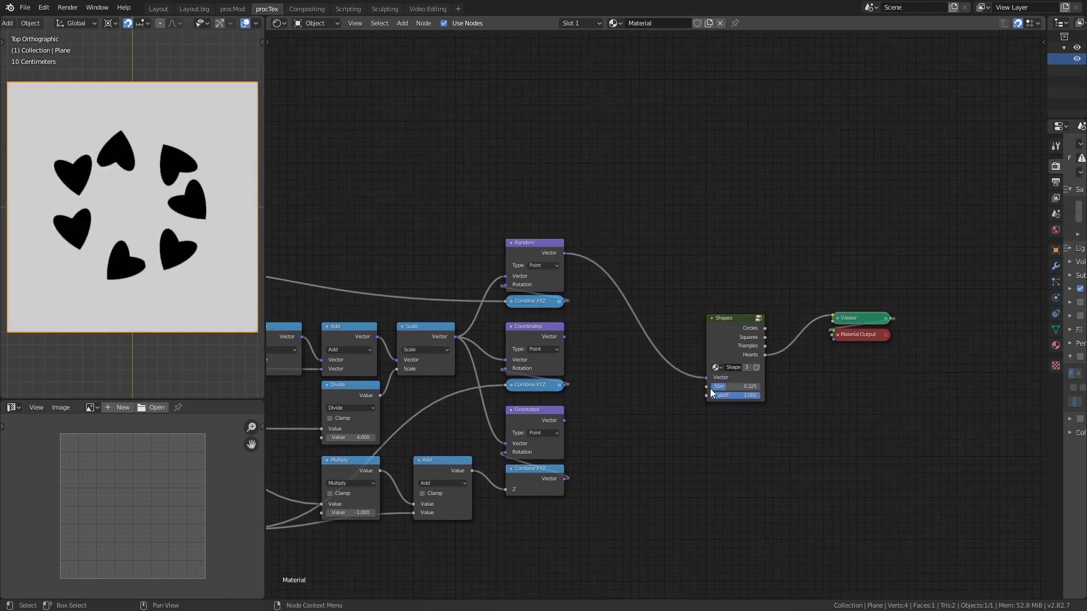
Try a White Noise W of 6.3 and the Random mapping set to Texture type with a scale of 1.2 on all axes.
{"action": "middle_click_drag", "start_coordinate": [434, 239], "coordinate": [905, 284]}
{"action": "left_click_drag", "start_coordinate": [447, 338], "coordinate": [481, 347]}
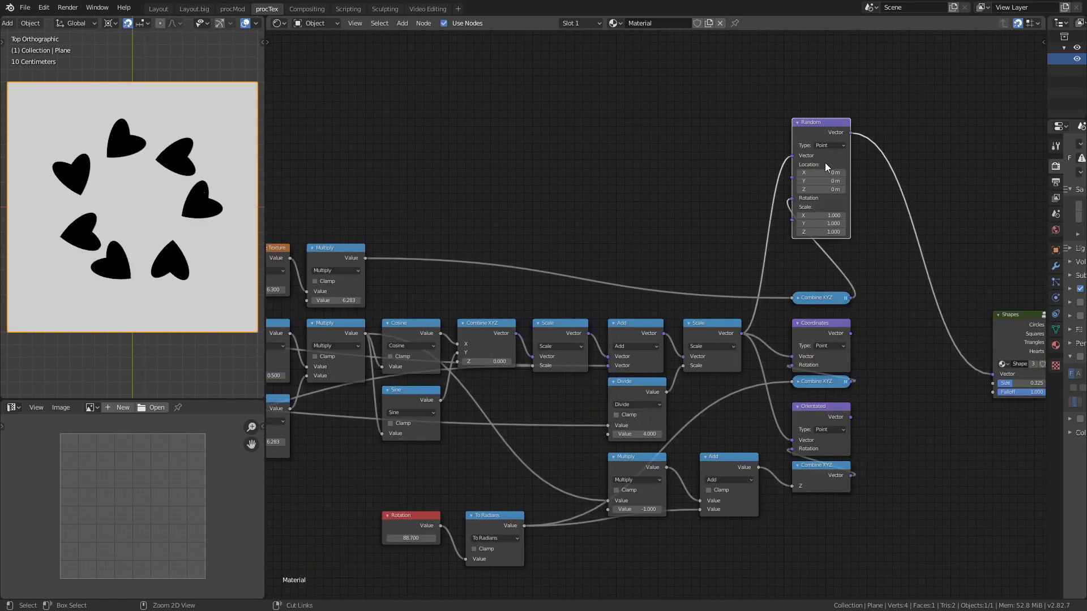
{"action": "left_click_drag", "start_coordinate": [827, 130], "coordinate": [828, 172]}
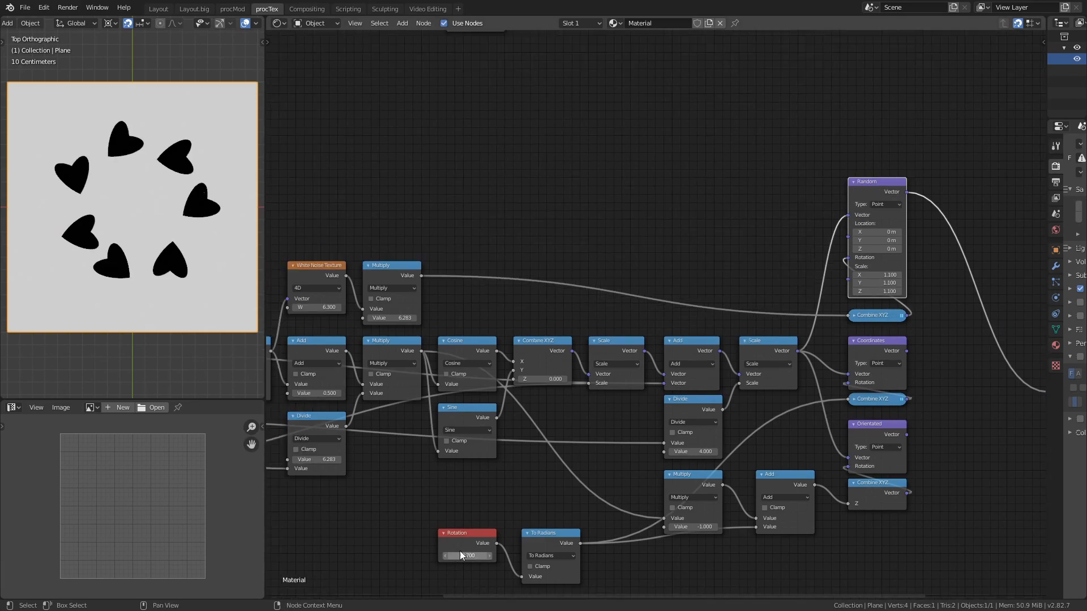
{"action": "left_click", "coordinate": [885, 204]}
{"action": "left_click", "coordinate": [895, 224]}
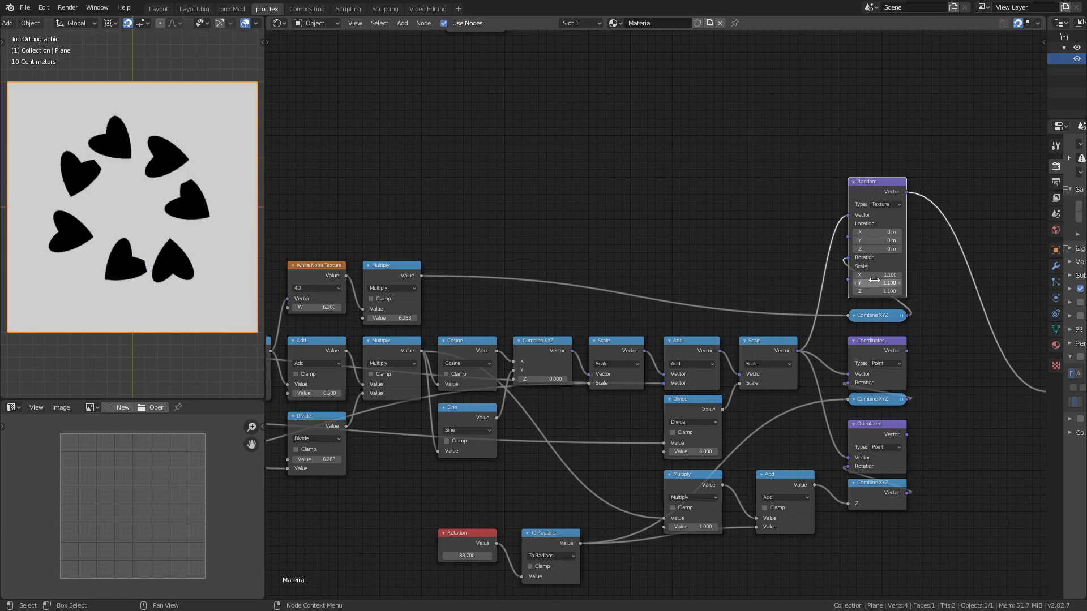
{"action": "left_click_drag", "start_coordinate": [876, 291], "coordinate": [869, 287]}
{"action": "left_click_drag", "start_coordinate": [874, 289], "coordinate": [917, 289]}
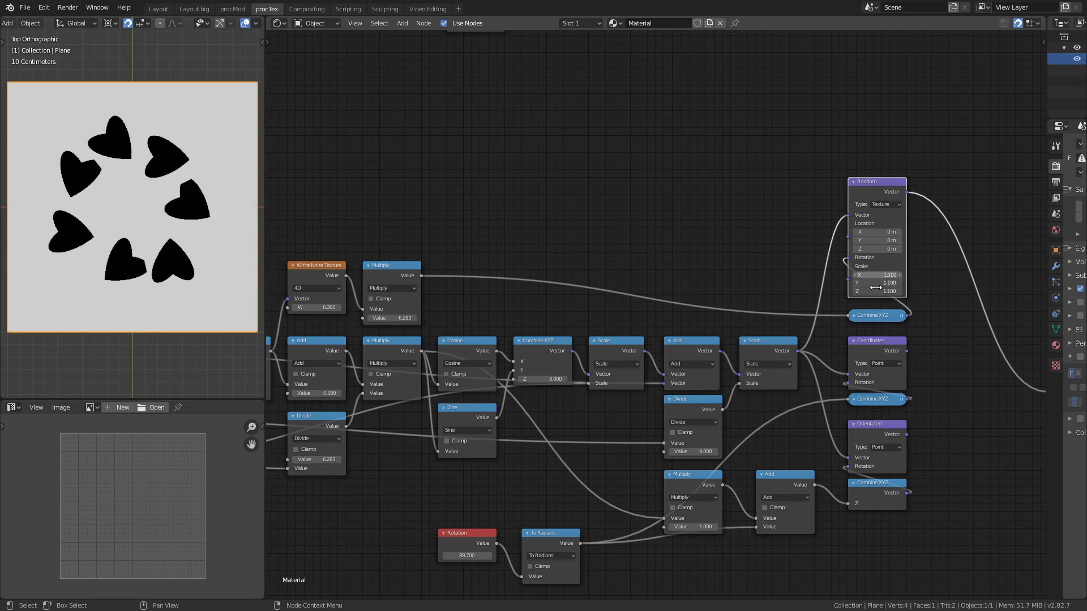
Duplicate the White Noise Texture above with its input link kept, set the copy's W to 1, and reset the original's W to 0.
{"action": "middle_click_drag", "start_coordinate": [315, 272], "coordinate": [470, 238]}
{"action": "left_click", "coordinate": [461, 231]}
{"action": "key", "text": "ctrl+shift+d"}
{"action": "left_click", "coordinate": [460, 164]}
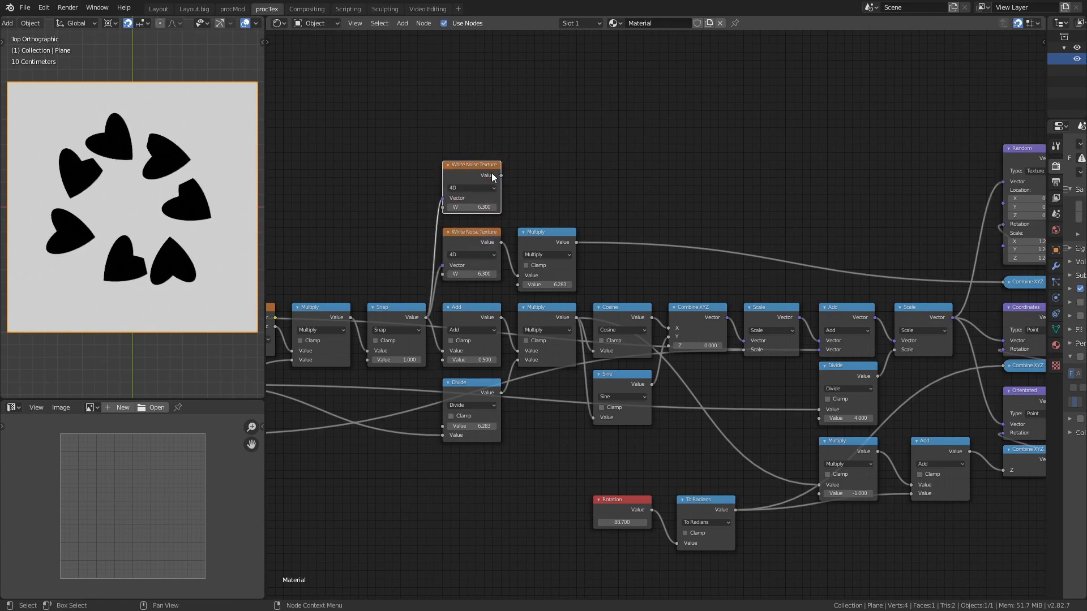
{"action": "key", "text": "BackSpace"}
{"action": "left_click", "coordinate": [491, 207]}
{"action": "type", "text": "1"}
{"action": "key", "text": "Return"}
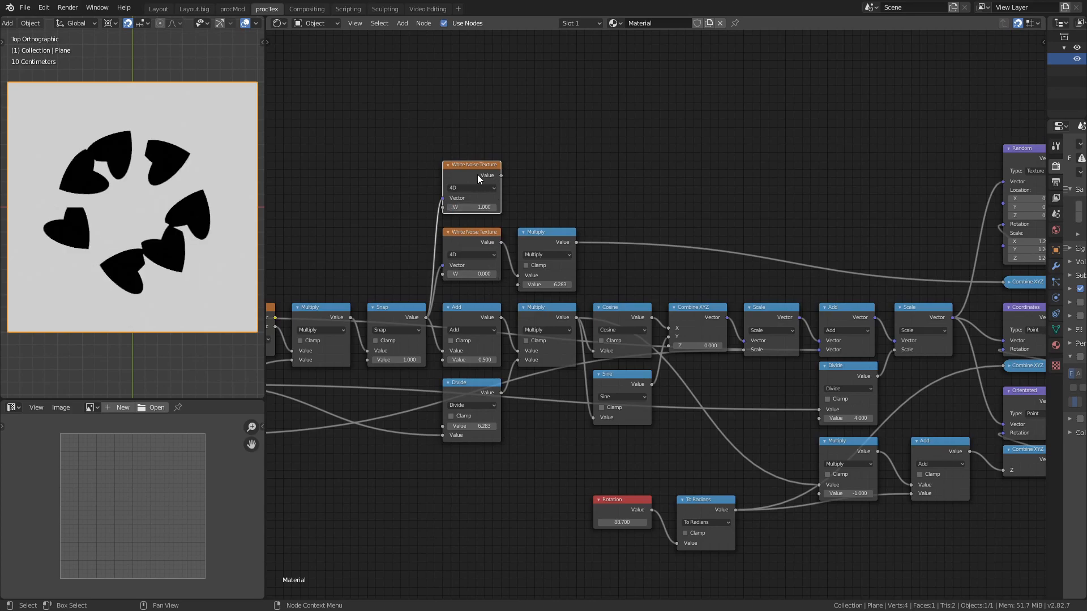
Set the Random mapping to Point, link the upper White Noise value to its Scale, and preview the Hearts output.
{"action": "middle_click_drag", "start_coordinate": [748, 380], "coordinate": [672, 416]}
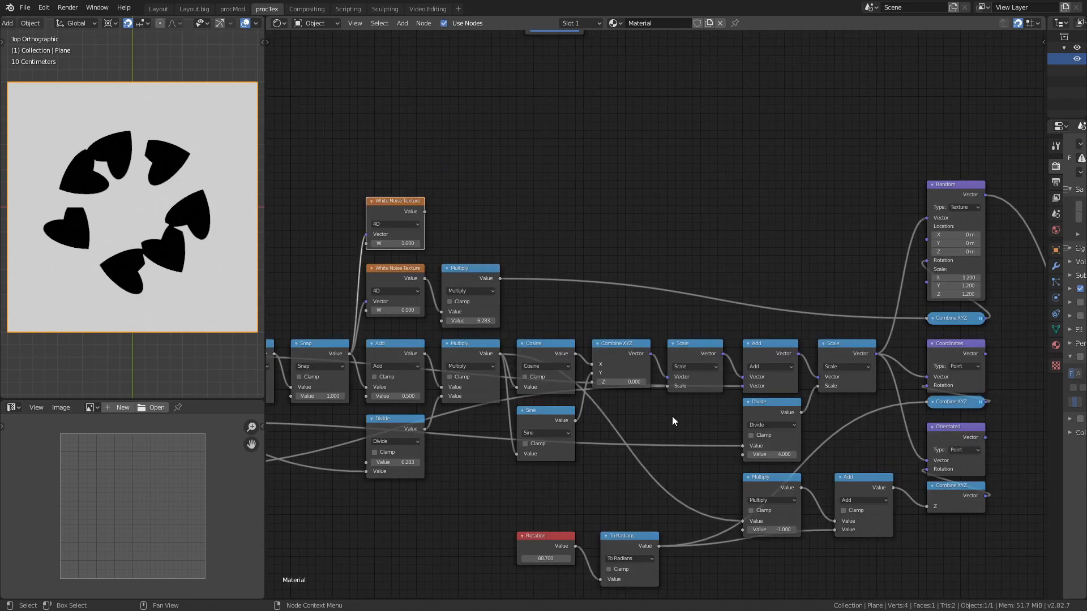
{"action": "left_click", "coordinate": [405, 205], "text": "ctrl+shift"}
{"action": "left_click", "coordinate": [968, 208]}
{"action": "left_click", "coordinate": [967, 223]}
{"action": "left_click_drag", "start_coordinate": [428, 213], "coordinate": [928, 271]}
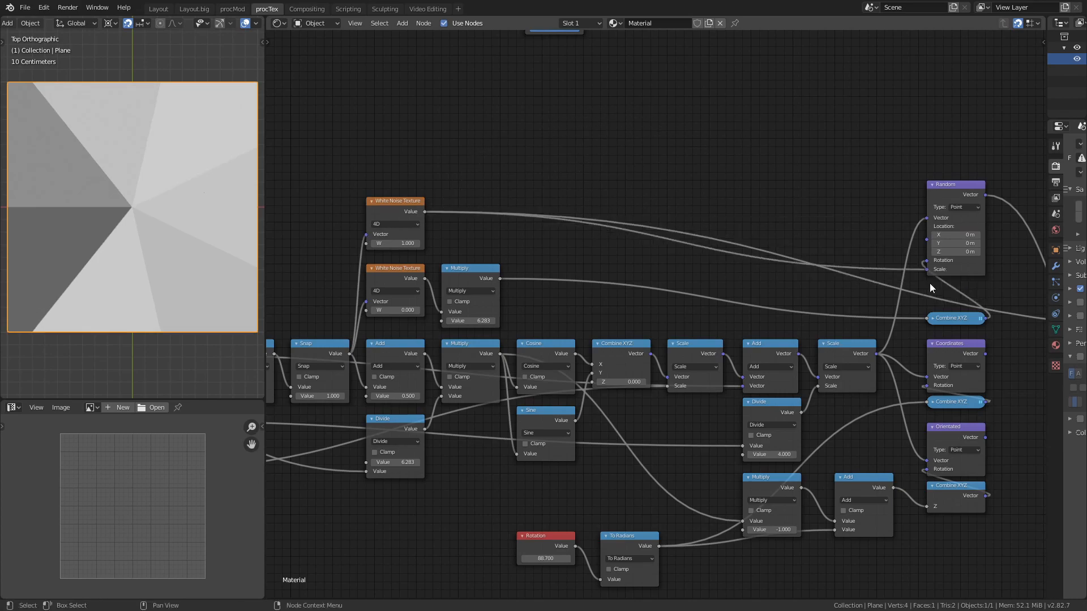
{"action": "middle_click_drag", "start_coordinate": [969, 172], "coordinate": [734, 131]}
{"action": "left_click", "coordinate": [912, 294], "text": "ctrl+shift"}
{"action": "left_click", "coordinate": [912, 295], "text": "ctrl+shift"}
{"action": "left_click", "coordinate": [912, 293], "text": "ctrl+shift"}
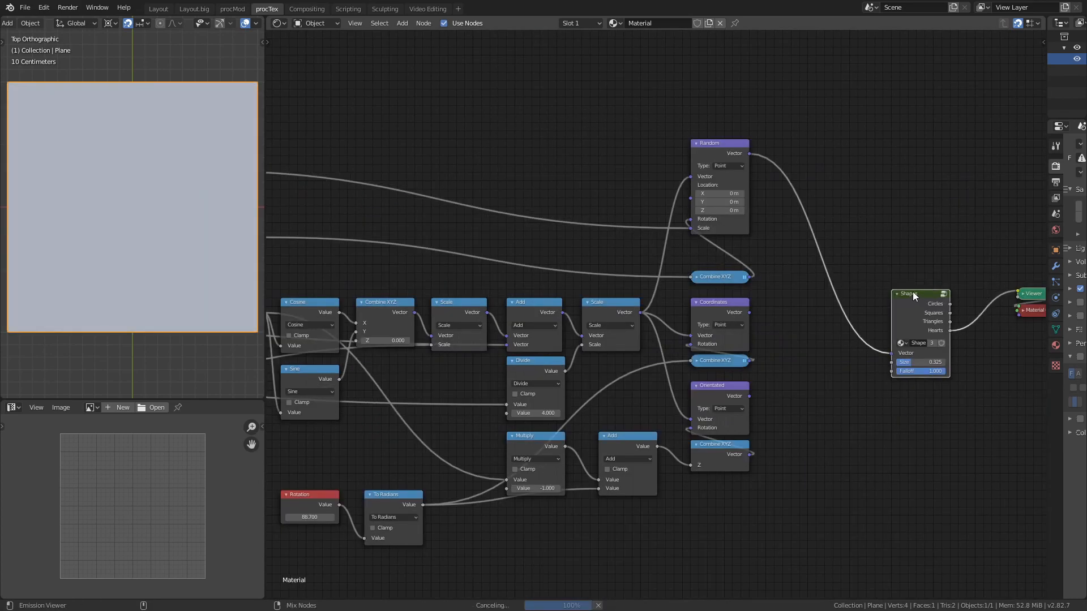
Set the Random mapping's type to Texture and hide its unused inputs.
{"action": "middle_click_drag", "start_coordinate": [268, 261], "coordinate": [423, 307]}
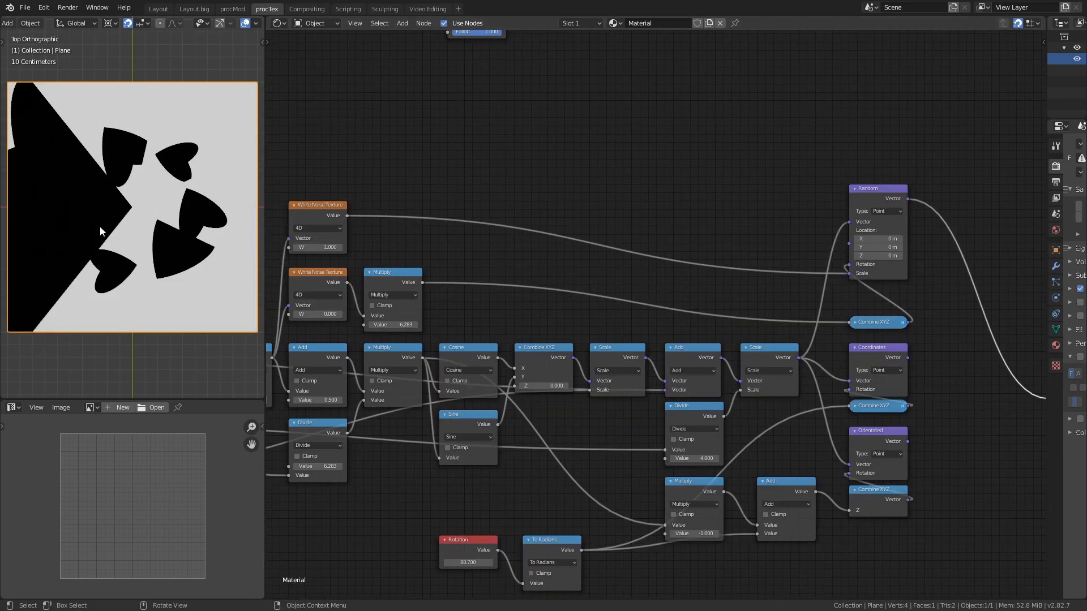
{"action": "left_click", "coordinate": [888, 211]}
{"action": "left_click", "coordinate": [888, 230]}
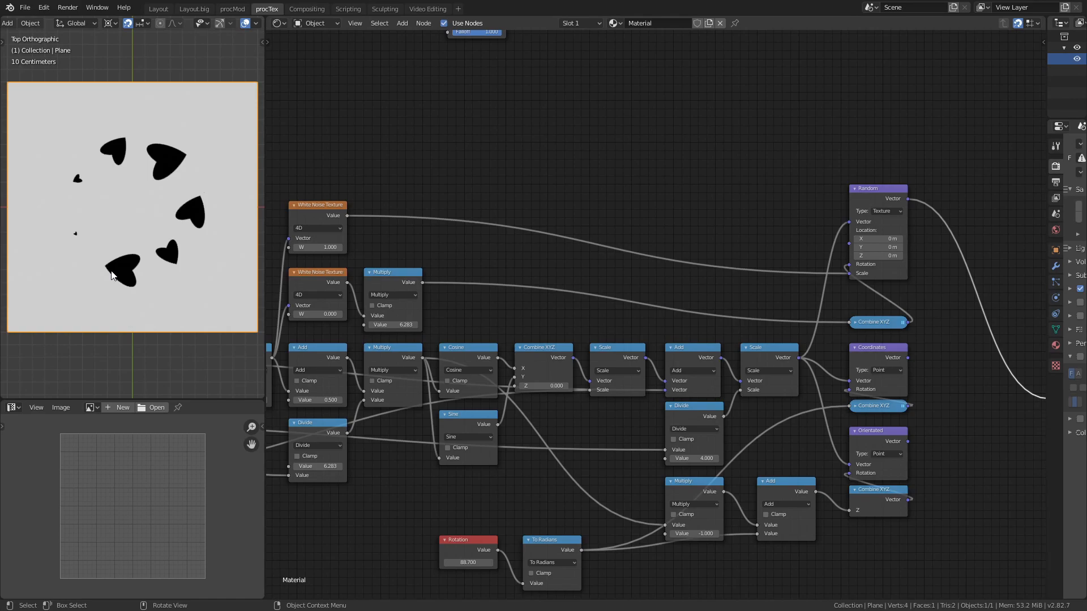
Insert a MixRGB node between the noise Multiply and the Random Combine XYZ, using Color2 as input, black Color1 and a Fac of 1.
{"action": "middle_click_drag", "start_coordinate": [783, 205], "coordinate": [910, 201]}
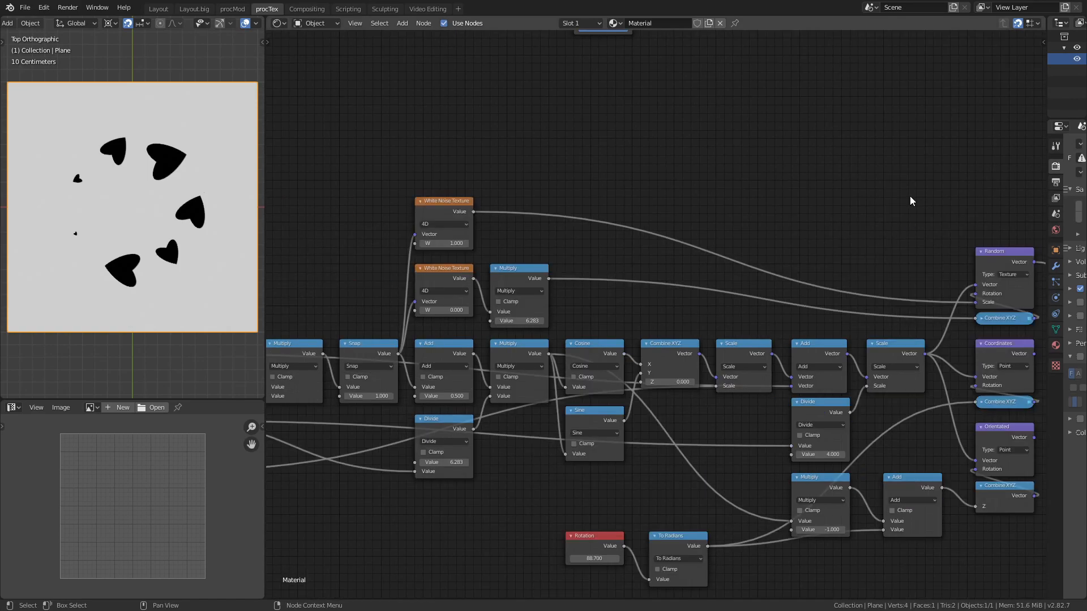
{"action": "key", "text": "shift+a"}
{"action": "mouse_move", "coordinate": [728, 181]}
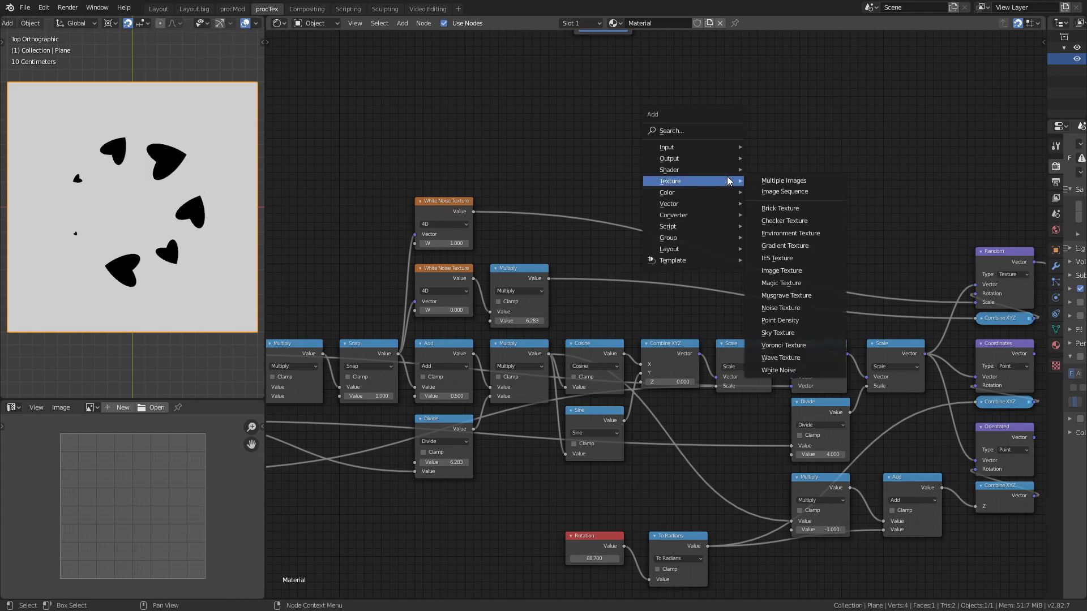
{"action": "left_click", "coordinate": [781, 255]}
{"action": "left_click", "coordinate": [784, 141]}
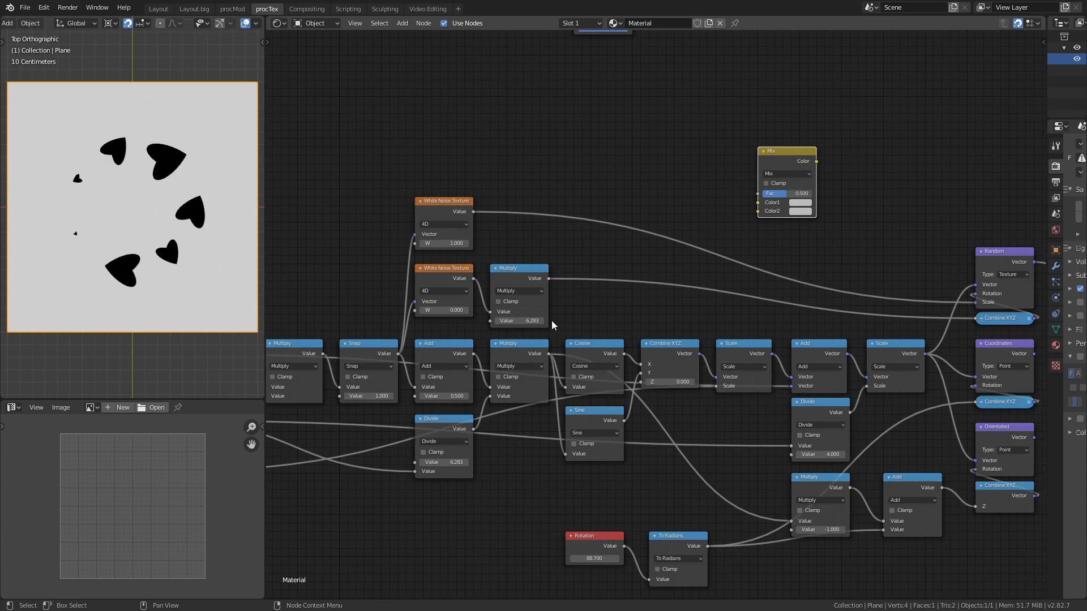
{"action": "left_click_drag", "start_coordinate": [548, 278], "coordinate": [758, 211]}
{"action": "left_click", "coordinate": [800, 202]}
{"action": "left_click_drag", "start_coordinate": [862, 96], "coordinate": [975, 318]}
{"action": "left_click_drag", "start_coordinate": [809, 202], "coordinate": [836, 275]}
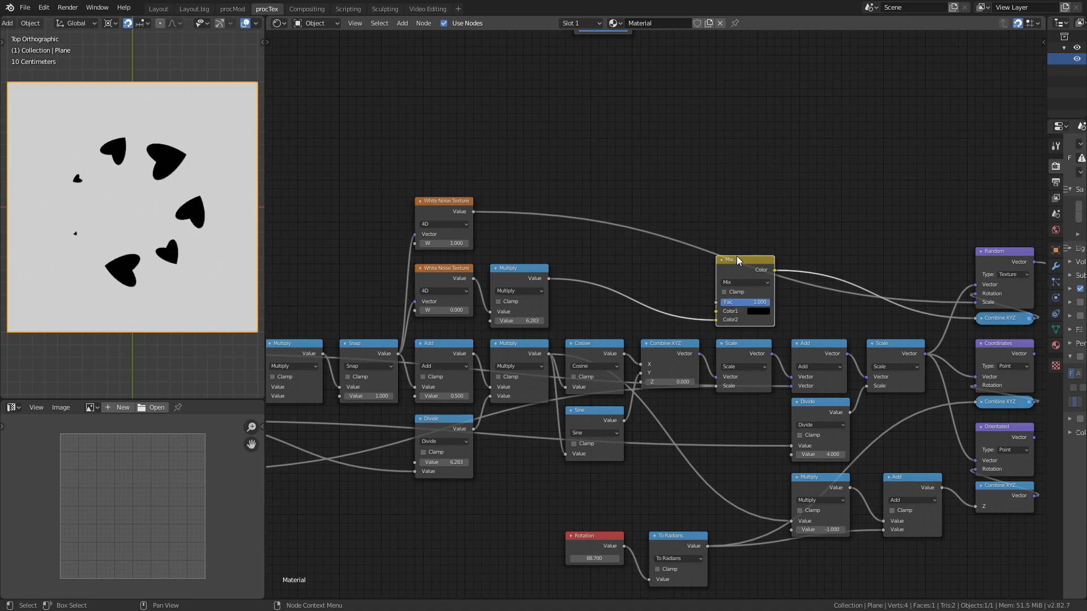
Insert a copy of the Mix node into the random scale link through Color2, with white Color1 and a Fac of 1.
{"action": "key", "text": "shift+d"}
{"action": "left_click", "coordinate": [666, 184]}
{"action": "left_click_drag", "start_coordinate": [666, 184], "coordinate": [753, 186]}
{"action": "left_click_drag", "start_coordinate": [715, 237], "coordinate": [718, 245]}
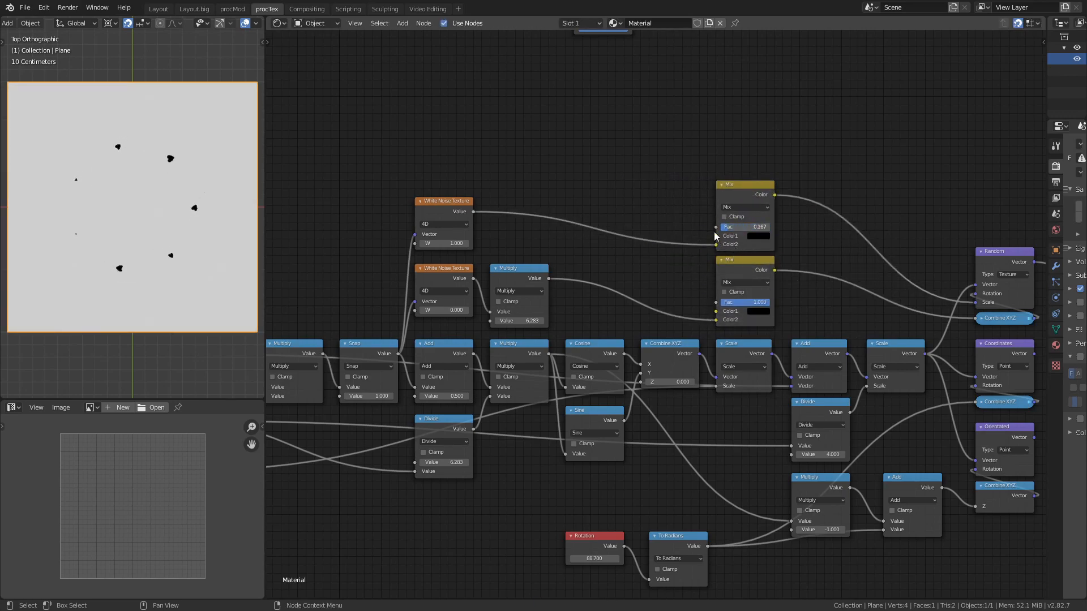
{"action": "left_click", "coordinate": [758, 236]}
{"action": "left_click_drag", "start_coordinate": [820, 157], "coordinate": [822, 113]}
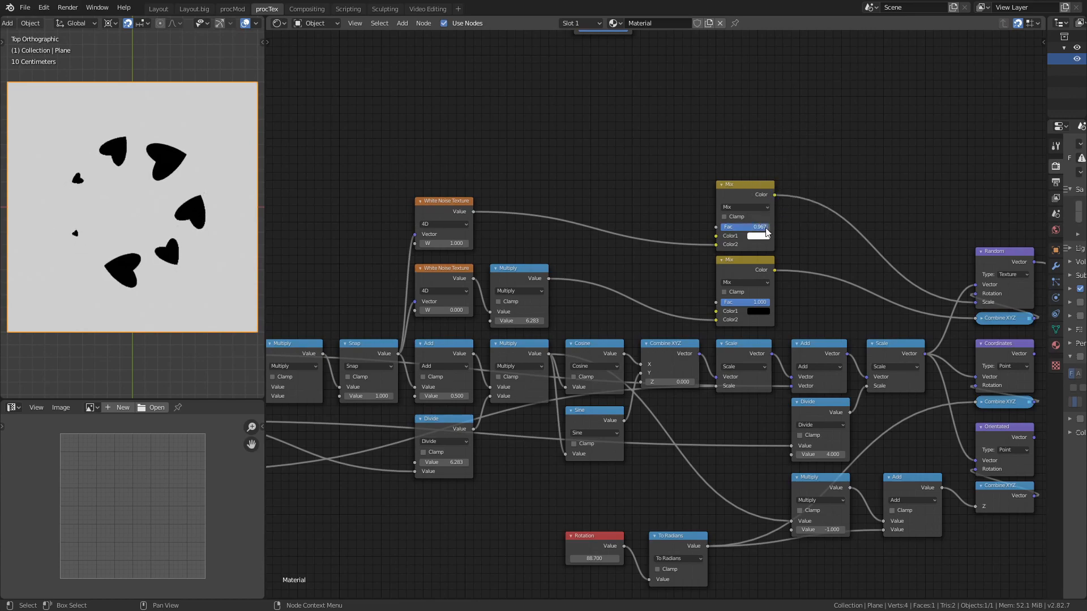
{"action": "left_click_drag", "start_coordinate": [766, 228], "coordinate": [661, 230]}
{"action": "left_click_drag", "start_coordinate": [743, 227], "coordinate": [817, 233]}
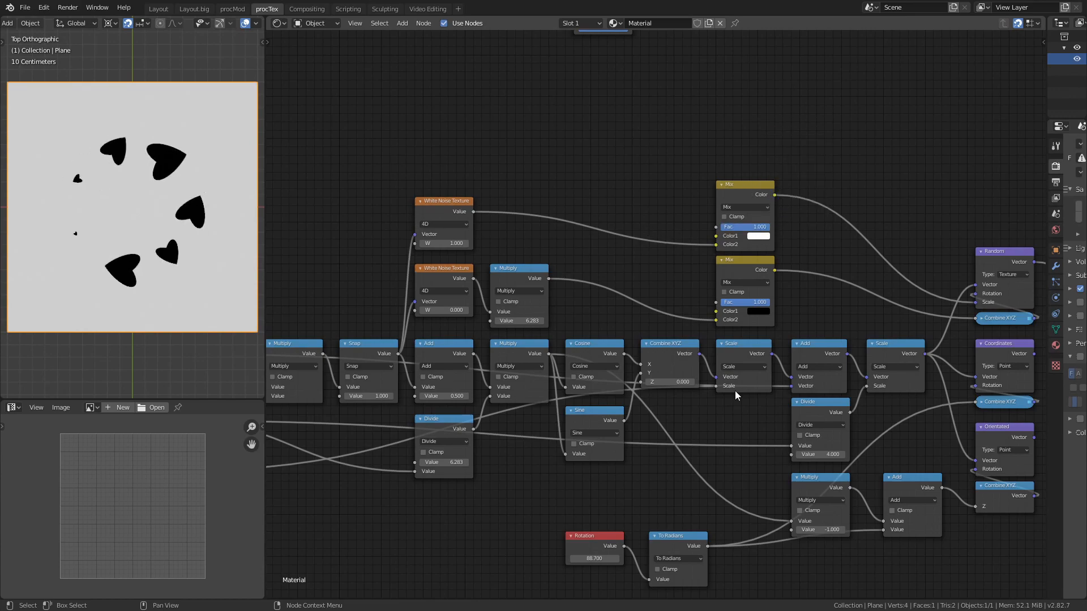
Try driving both Mix nodes' Fac inputs from a single duplicated Value node.
{"action": "left_click", "coordinate": [597, 539]}
{"action": "middle_click_drag", "start_coordinate": [598, 539], "coordinate": [936, 422]}
{"action": "left_click_drag", "start_coordinate": [936, 423], "coordinate": [485, 389]}
{"action": "left_click", "coordinate": [491, 348], "text": "shift"}
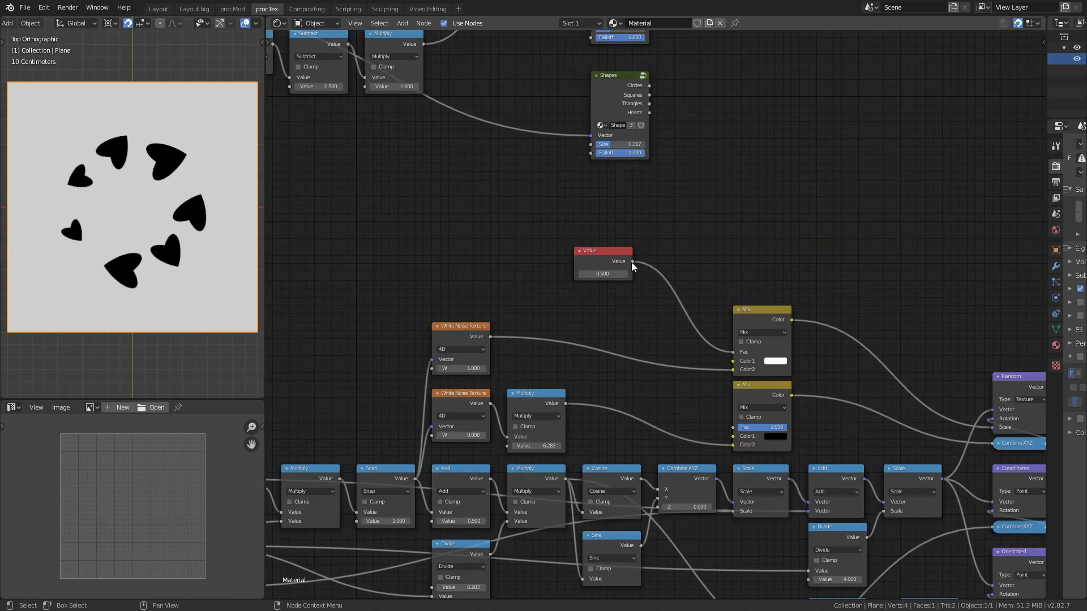
{"action": "left_click_drag", "start_coordinate": [632, 262], "coordinate": [733, 427]}
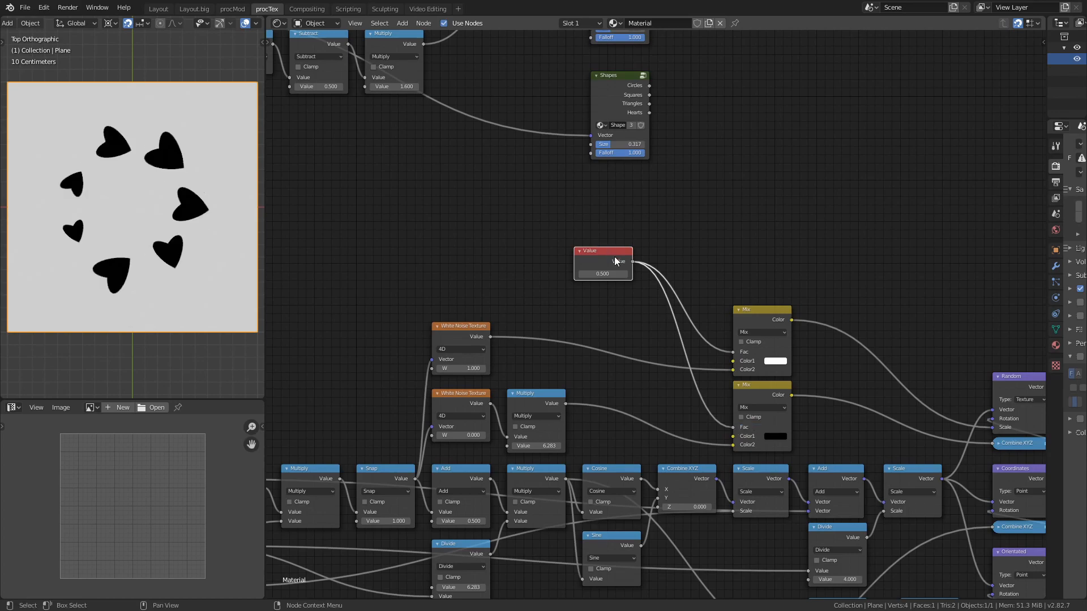
{"action": "left_click_drag", "start_coordinate": [599, 273], "coordinate": [922, 316]}
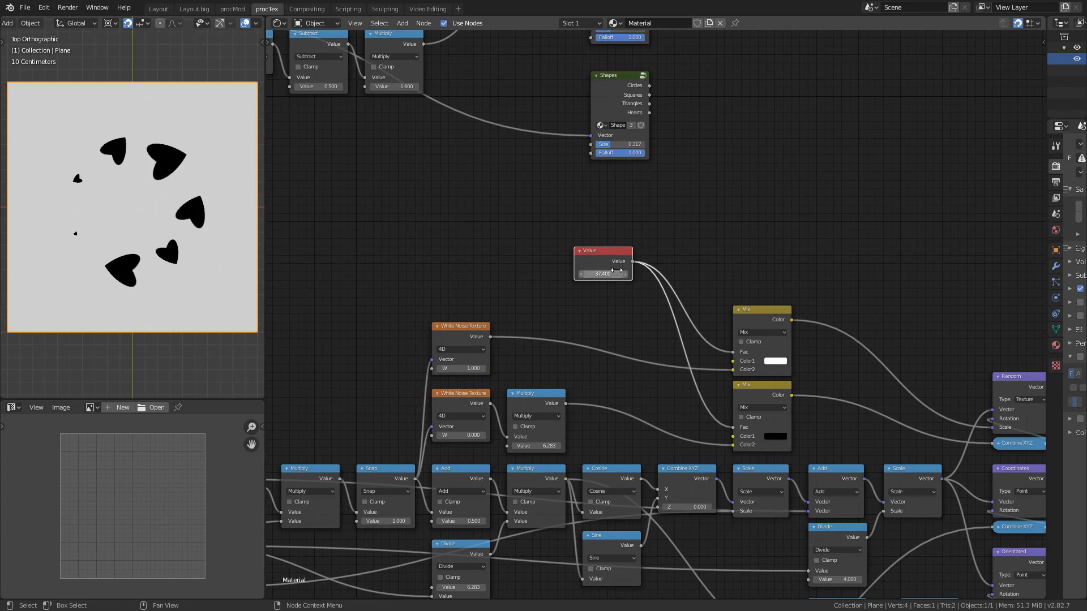
{"action": "key", "text": "x"}
Add an Invert node labelled Randomness and link its output to the Fac inputs of both Mix nodes.
{"action": "key", "text": "shift+a"}
{"action": "mouse_move", "coordinate": [590, 232]}
{"action": "mouse_move", "coordinate": [608, 280]}
{"action": "left_click", "coordinate": [642, 316]}
{"action": "left_click_drag", "start_coordinate": [586, 262], "coordinate": [575, 262]}
{"action": "left_click_drag", "start_coordinate": [615, 253], "coordinate": [732, 352]}
{"action": "left_click_drag", "start_coordinate": [615, 254], "coordinate": [733, 427]}
{"action": "left_click_drag", "start_coordinate": [586, 263], "coordinate": [560, 263]}
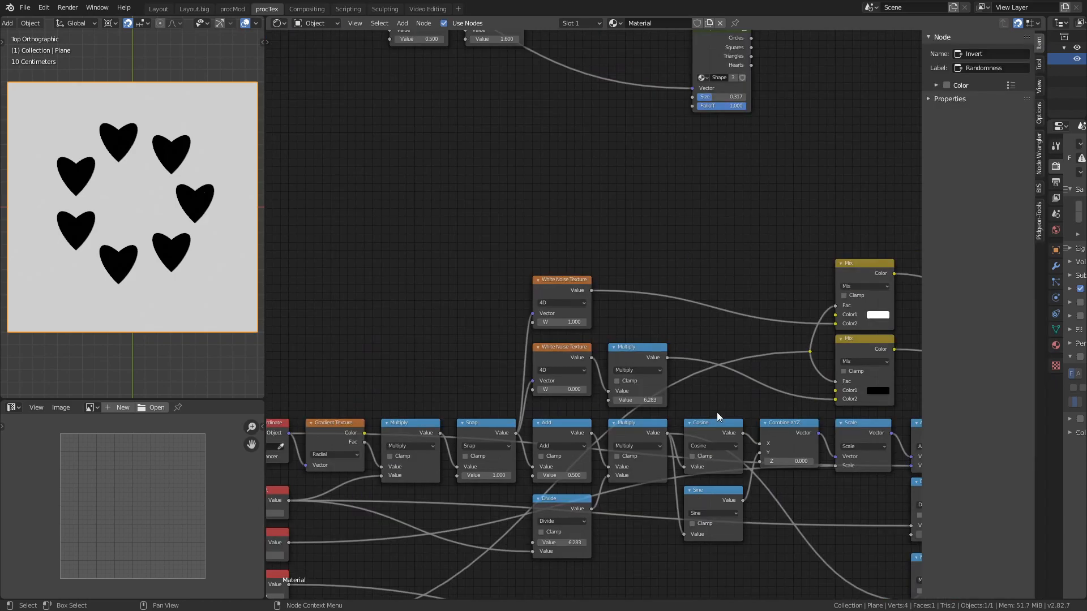
Duplicate the upper White Noise Texture above the other two with its input link kept, and set the copy's W to 2.
{"action": "left_click", "coordinate": [582, 279]}
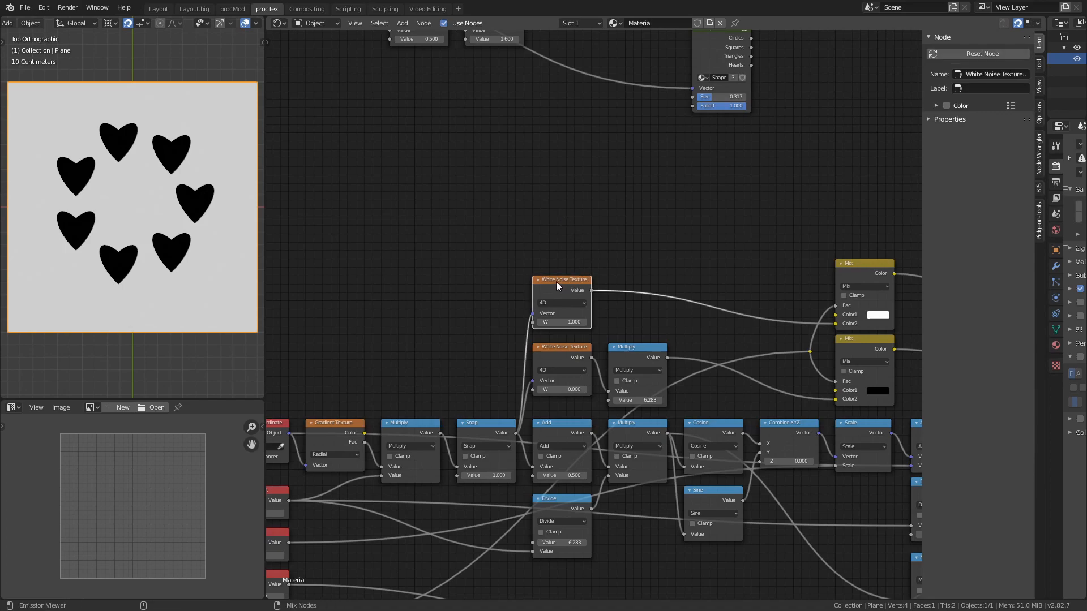
{"action": "key", "text": "shift+d"}
{"action": "left_click", "coordinate": [553, 224]}
{"action": "double_click", "coordinate": [565, 264]}
{"action": "type", "text": "2"}
{"action": "key", "text": "Return"}
{"action": "key", "text": "g"}
{"action": "left_click", "coordinate": [580, 241]}
Add a Hue Saturation Value node with a fully saturated red colour, preview it, and set its Hue to 0.
{"action": "middle_click_drag", "start_coordinate": [610, 236], "coordinate": [533, 236]}
{"action": "middle_click_drag", "start_coordinate": [668, 181], "coordinate": [609, 248]}
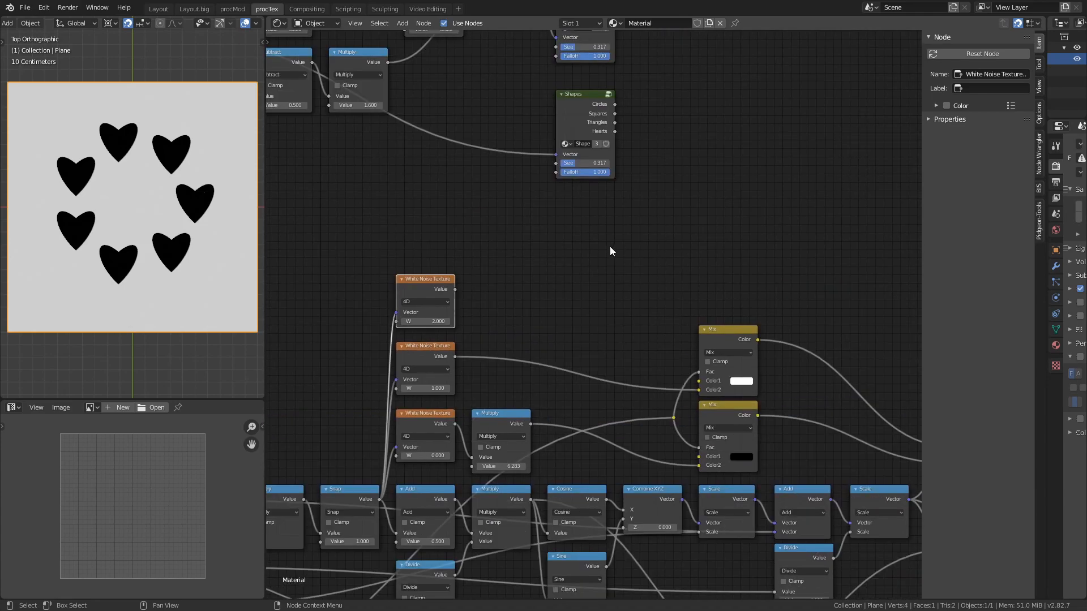
{"action": "key", "text": "shift+a"}
{"action": "mouse_move", "coordinate": [609, 248]}
{"action": "left_click", "coordinate": [678, 249]}
{"action": "left_click", "coordinate": [598, 215]}
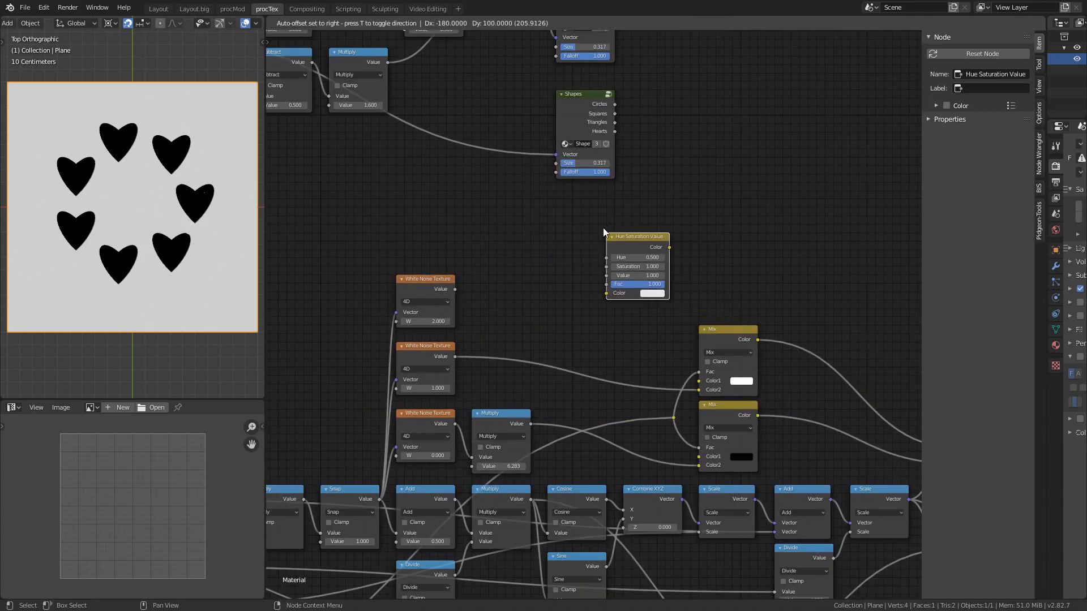
{"action": "left_click", "coordinate": [652, 293]}
{"action": "left_click_drag", "start_coordinate": [671, 263], "coordinate": [726, 270]}
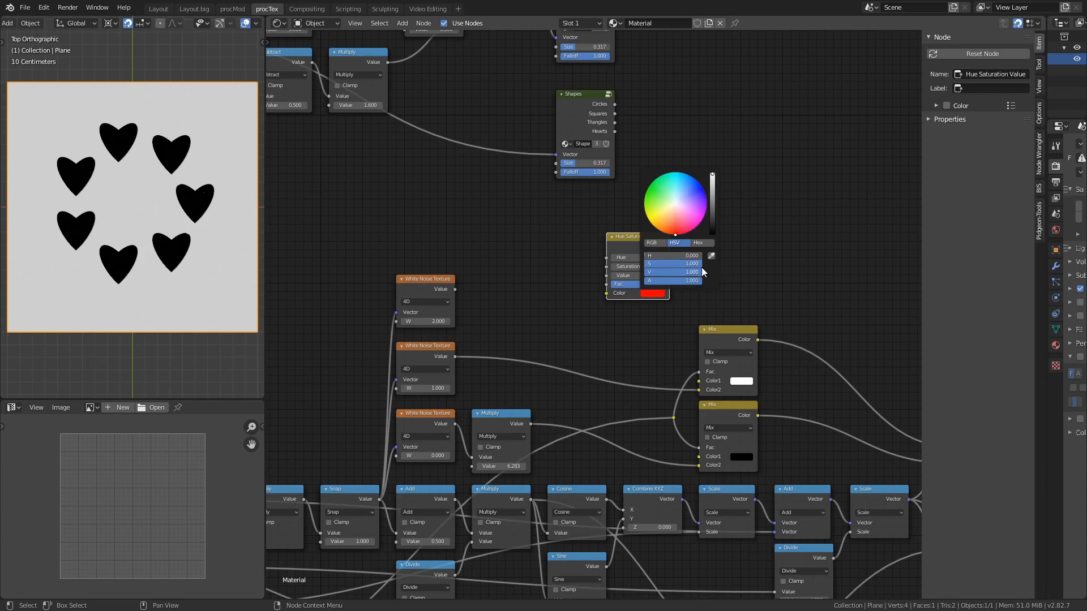
{"action": "left_click", "coordinate": [442, 297], "text": "ctrl+shift"}
{"action": "left_click_drag", "start_coordinate": [455, 289], "coordinate": [647, 260]}
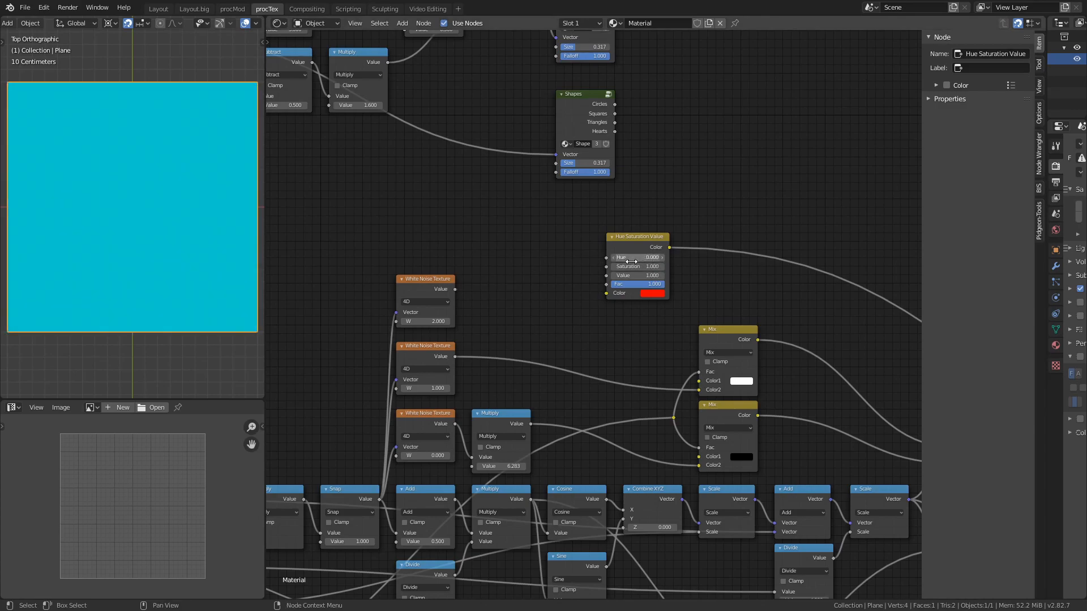
Undo the last hue edits, and drive the Hue Saturation Value node's Hue from the top White Noise Texture, placing the node above the Random mapping.
{"action": "key", "text": "ctrl+z"}
{"action": "key", "text": "ctrl+z"}
{"action": "left_click", "coordinate": [654, 293]}
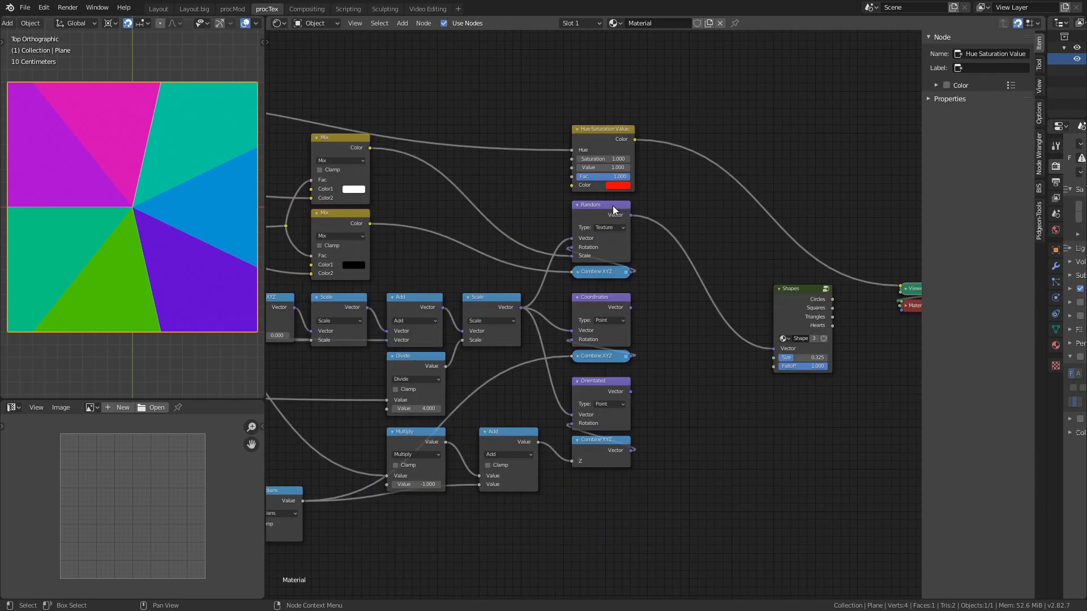
{"action": "left_click", "coordinate": [617, 303]}
{"action": "left_click", "coordinate": [598, 380]}
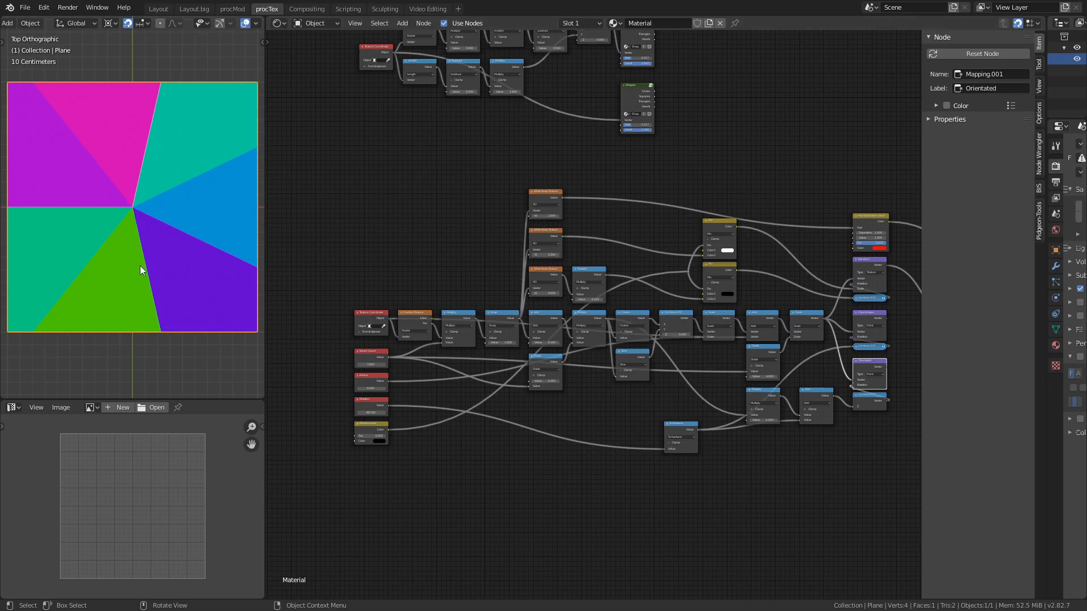
Move the Sector Count, Radius, Rotation and Randomness nodes lower, and add a Noise Texture above the Gradient Texture.
{"action": "middle_click_drag", "start_coordinate": [272, 266], "coordinate": [410, 265]}
{"action": "middle_click_drag", "start_coordinate": [410, 264], "coordinate": [484, 266], "text": "ctrl"}
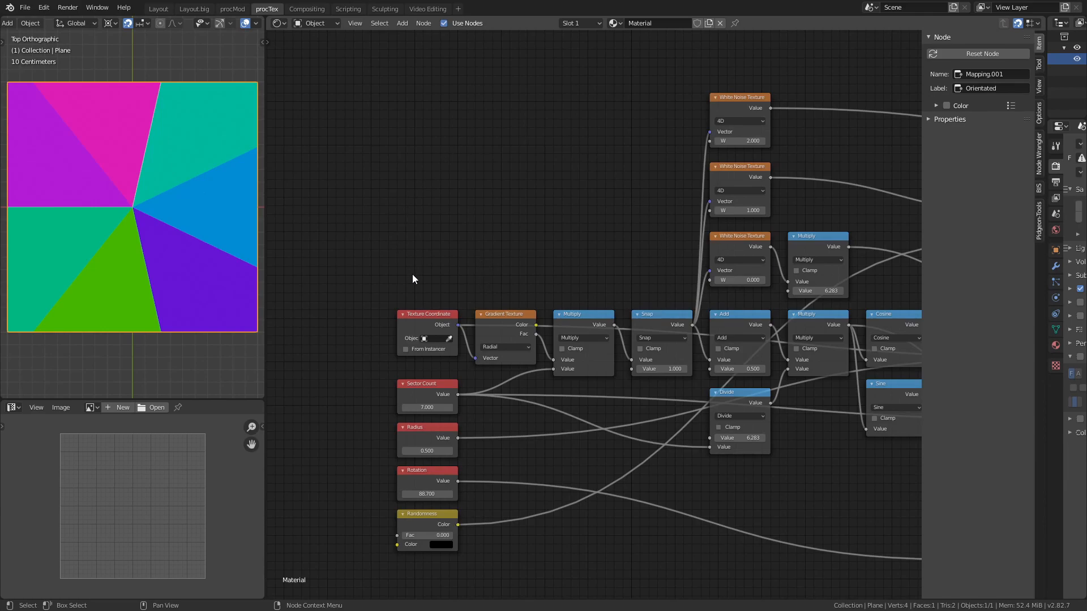
{"action": "left_click", "coordinate": [500, 316]}
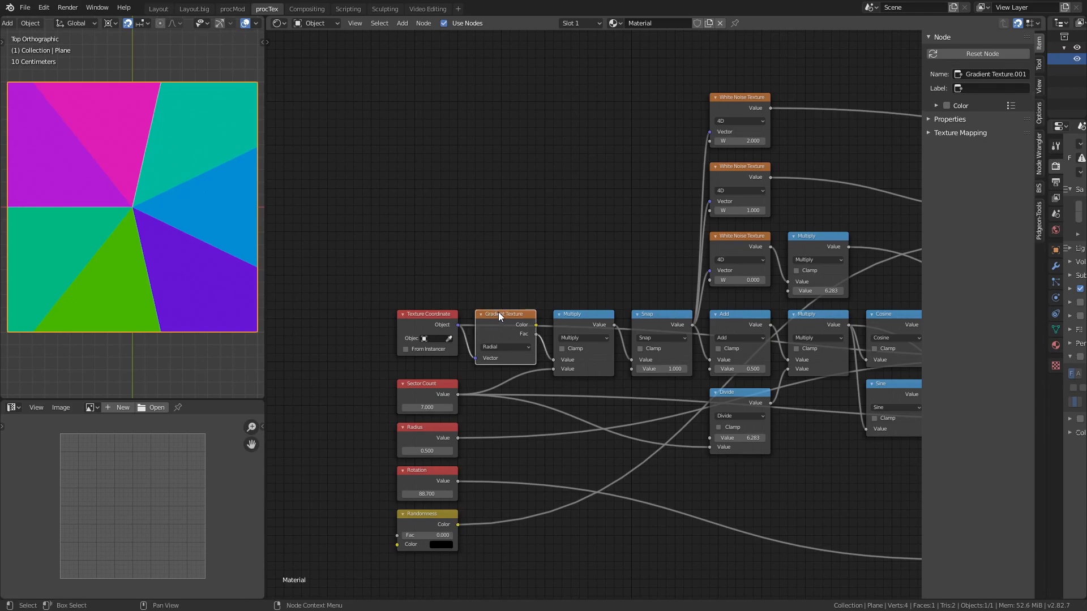
{"action": "left_click_drag", "start_coordinate": [371, 384], "coordinate": [491, 553]}
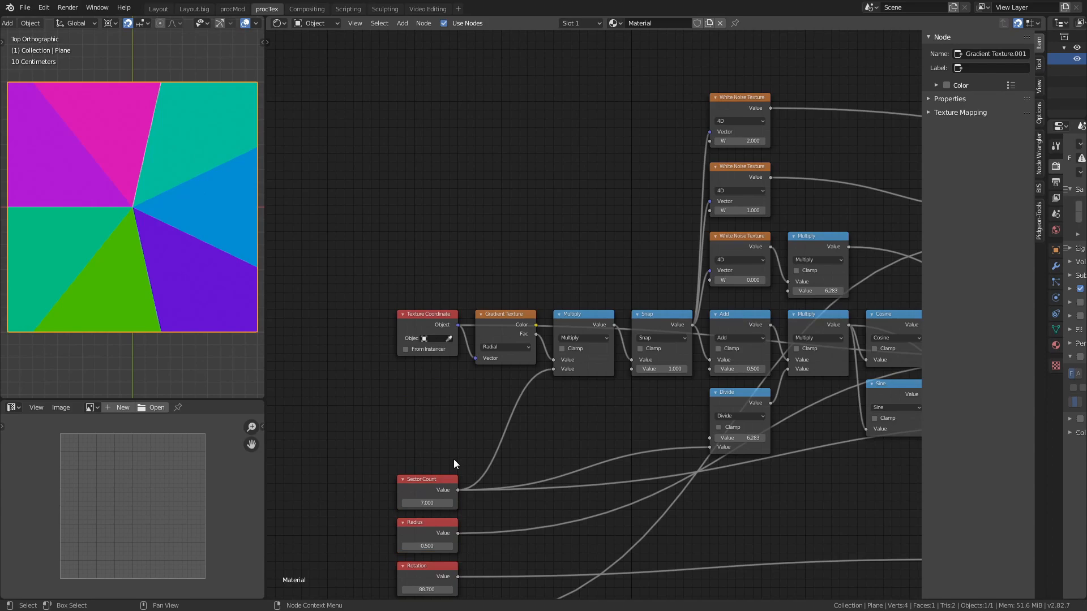
{"action": "key", "text": "shift+a"}
{"action": "mouse_move", "coordinate": [443, 220]}
{"action": "left_click", "coordinate": [498, 339]}
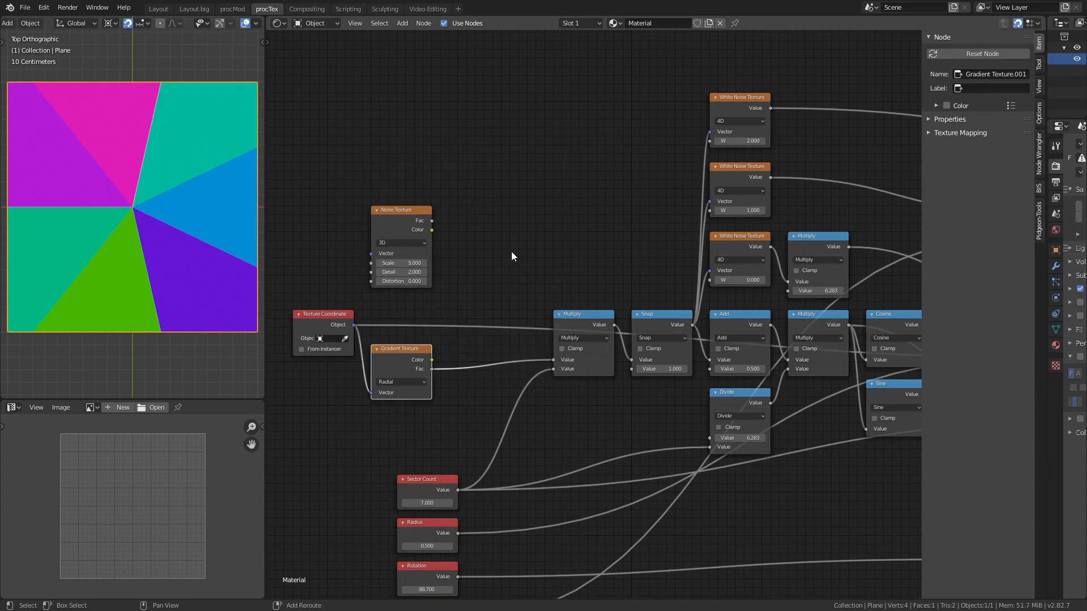
Insert a Mix node between the Gradient Texture and Multiply, with the gradient's Fac in Color1, and set its Fac to 0.
{"action": "key", "text": "shift+a"}
{"action": "mouse_move", "coordinate": [507, 261]}
{"action": "left_click", "coordinate": [568, 318]}
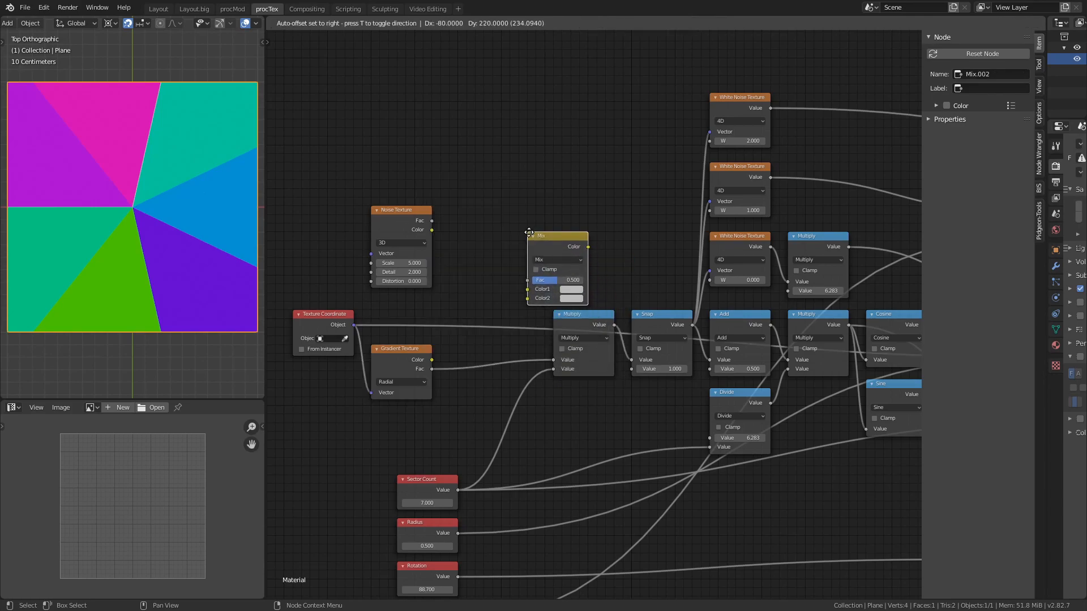
{"action": "left_click", "coordinate": [521, 226]}
{"action": "left_click_drag", "start_coordinate": [432, 369], "coordinate": [517, 281]}
{"action": "left_click_drag", "start_coordinate": [558, 226], "coordinate": [498, 287]}
{"action": "left_click_drag", "start_coordinate": [519, 299], "coordinate": [548, 256]}
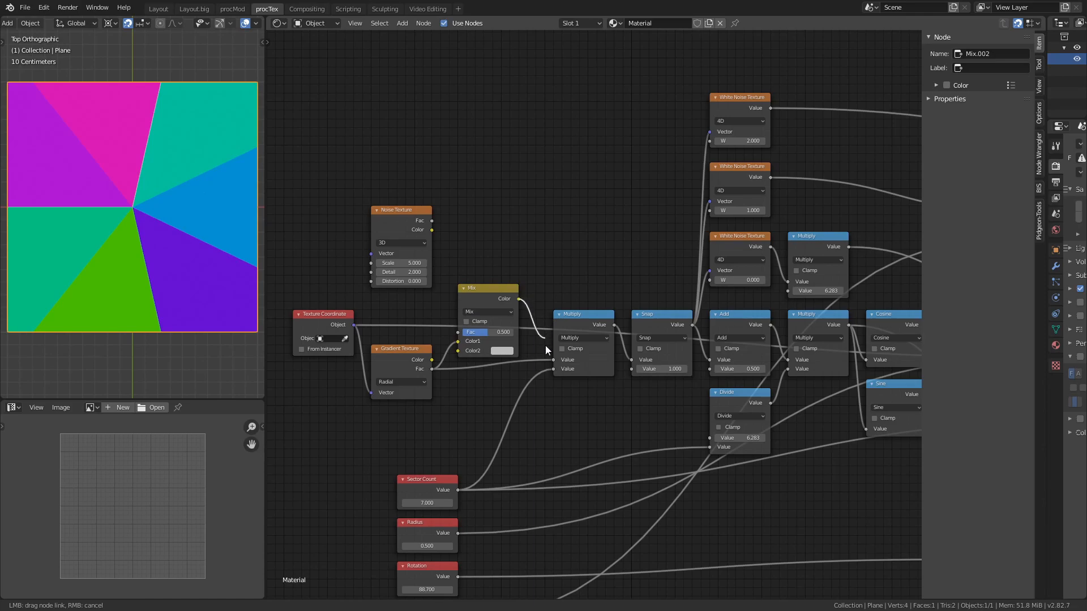
{"action": "left_click_drag", "start_coordinate": [545, 341], "coordinate": [554, 359]}
{"action": "left_click_drag", "start_coordinate": [499, 293], "coordinate": [507, 311]}
{"action": "left_click_drag", "start_coordinate": [504, 349], "coordinate": [465, 346]}
Feed object coordinates into the Noise Texture, preview it, set its Detail to 0, and link its Fac to the Mix node's Color2.
{"action": "left_click_drag", "start_coordinate": [355, 324], "coordinate": [370, 253]}
{"action": "left_click", "coordinate": [399, 241], "text": "ctrl+shift"}
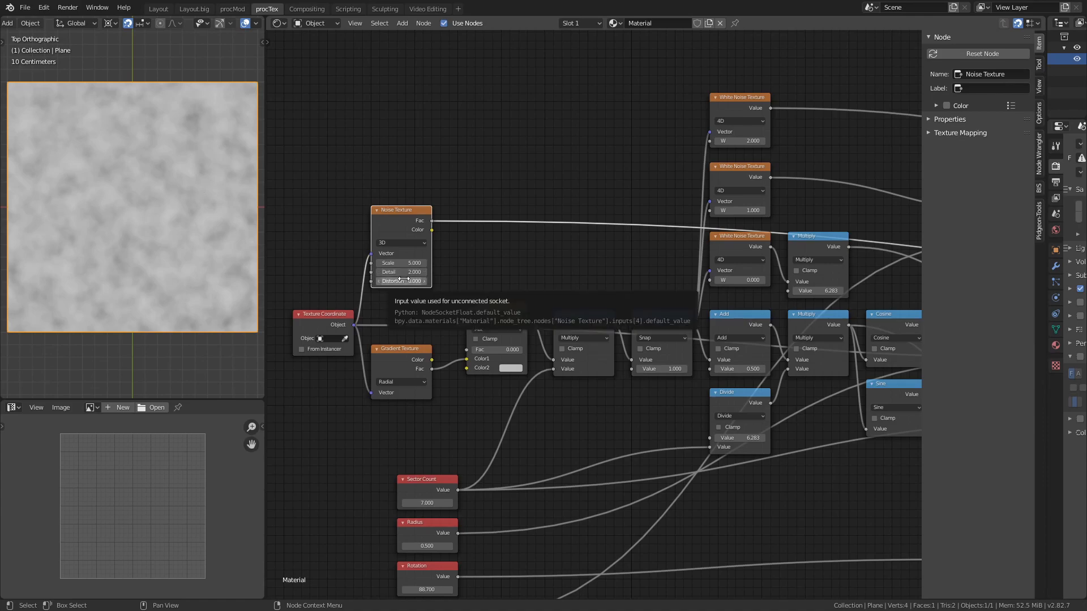
{"action": "left_click_drag", "start_coordinate": [403, 272], "coordinate": [368, 272]}
{"action": "left_click_drag", "start_coordinate": [395, 212], "coordinate": [473, 366]}
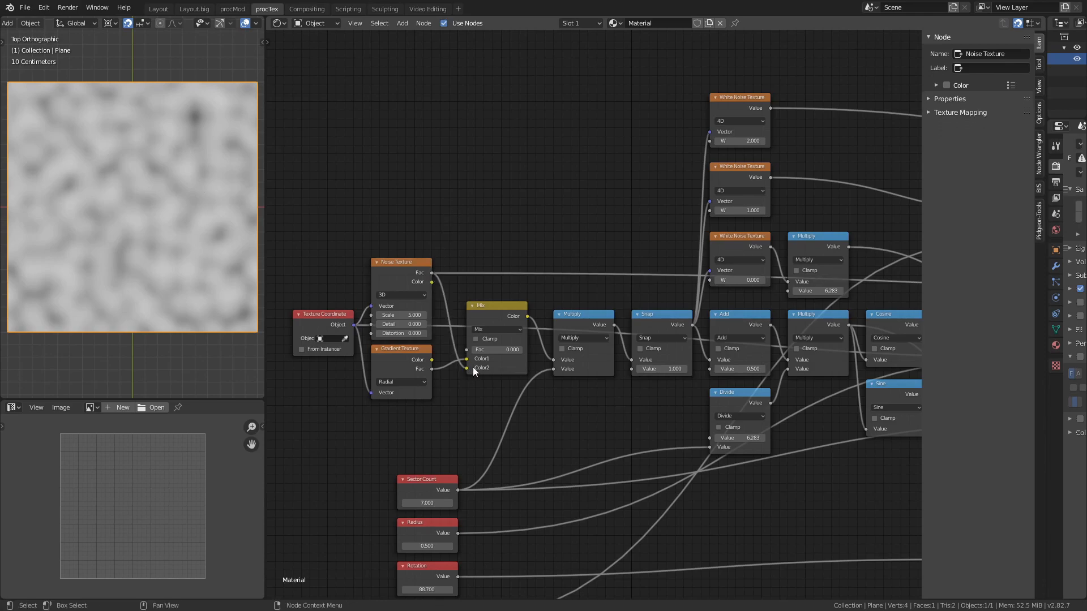
Change the Mix node's blending mode to Linear Light, preview the Snap node, and set the Linear Light Fac to 0.1.
{"action": "left_click", "coordinate": [505, 328]}
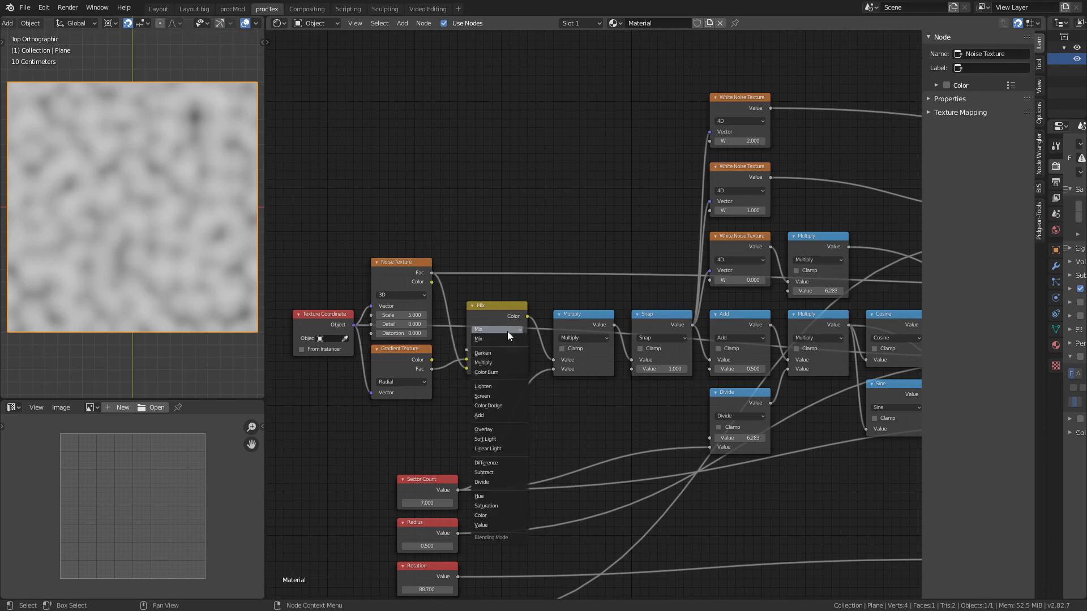
{"action": "left_click", "coordinate": [506, 448]}
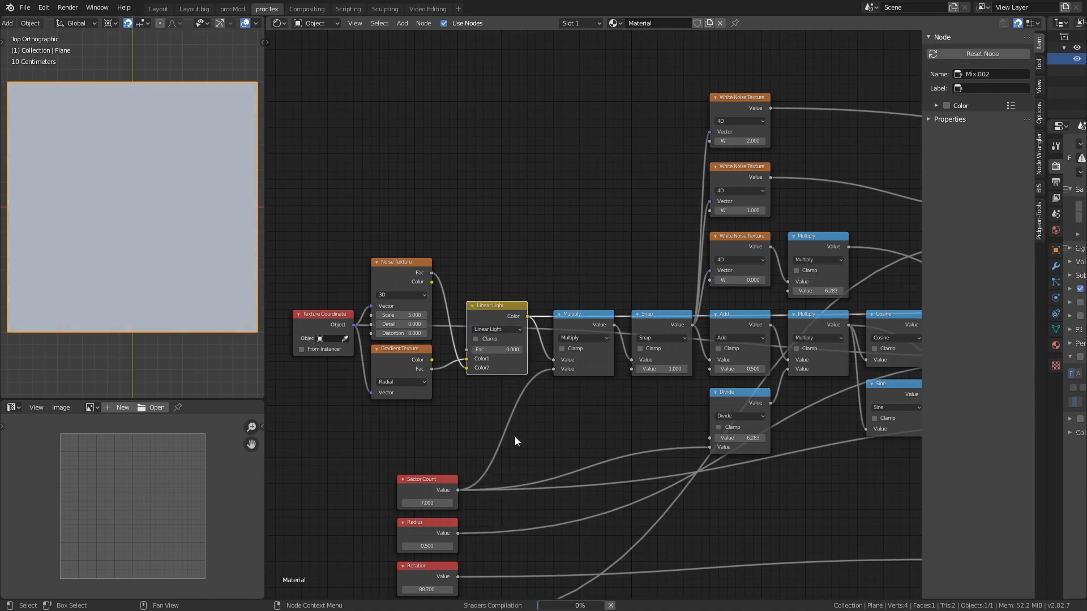
{"action": "left_click_drag", "start_coordinate": [484, 350], "coordinate": [511, 355]}
{"action": "middle_click_drag", "start_coordinate": [577, 340], "coordinate": [711, 243], "text": "ctrl"}
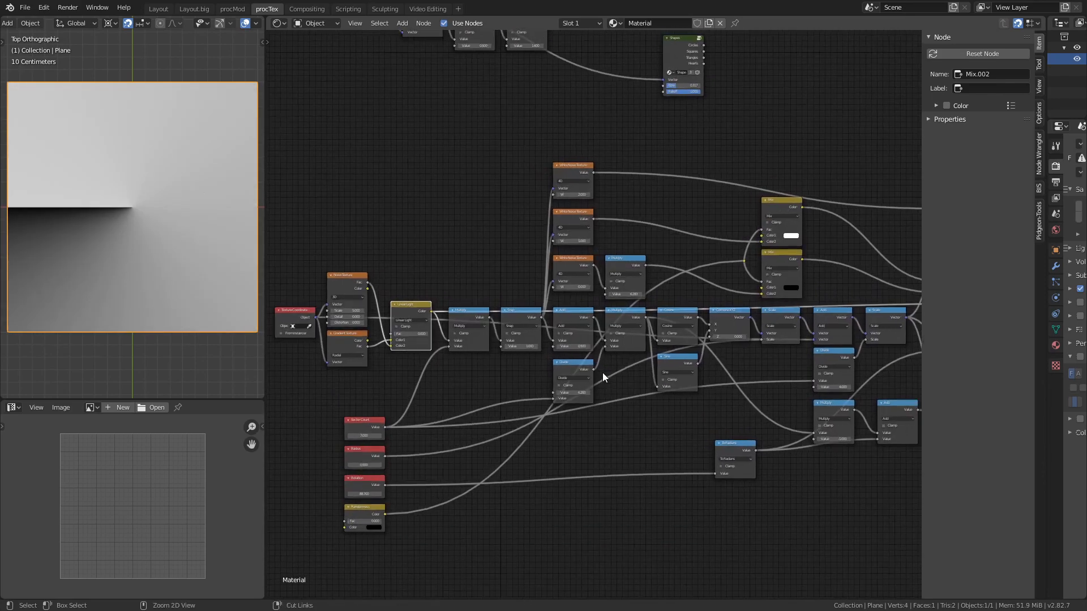
{"action": "left_click", "coordinate": [701, 221], "text": "ctrl+shift"}
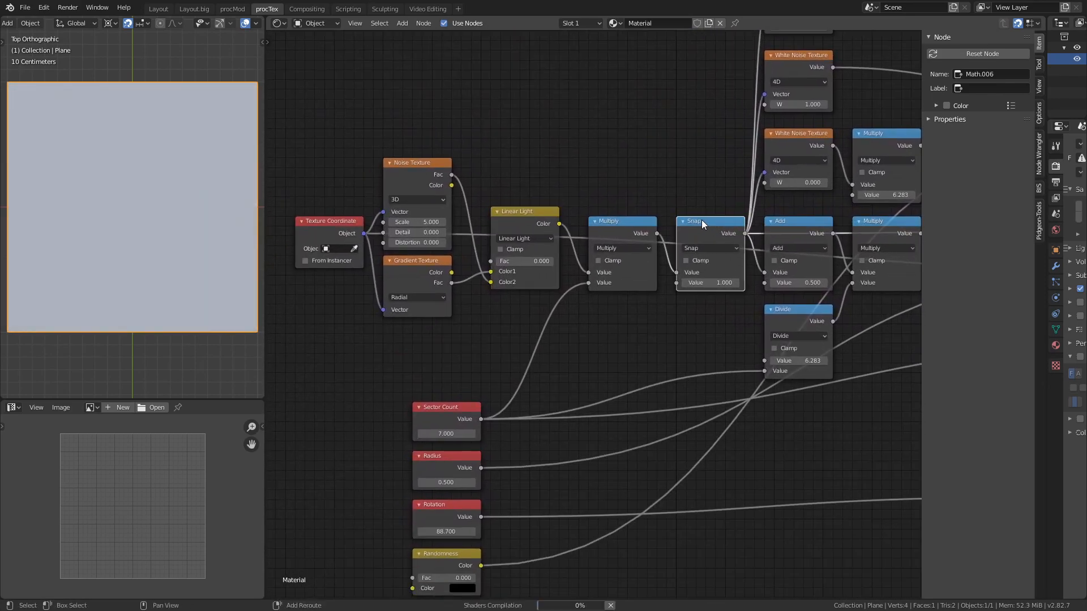
{"action": "left_click_drag", "start_coordinate": [513, 259], "coordinate": [531, 263]}
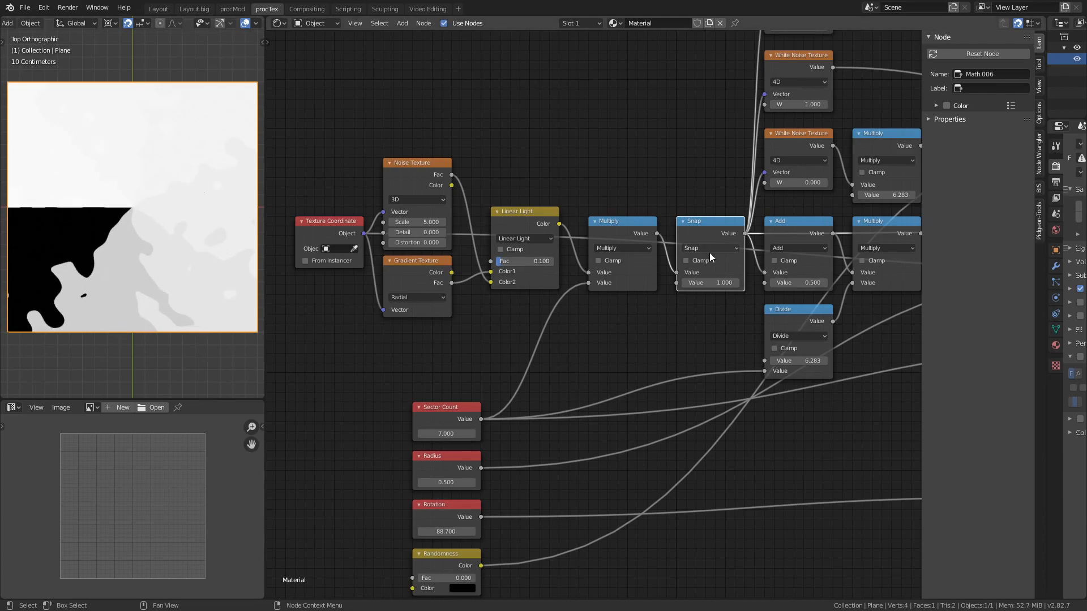
Raise the Linear Light Fac to 0.283, set the Noise Texture's Scale to 5000, and inspect the grain up close.
{"action": "left_click_drag", "start_coordinate": [536, 226], "coordinate": [521, 264]}
{"action": "key", "text": "ctrl+z"}
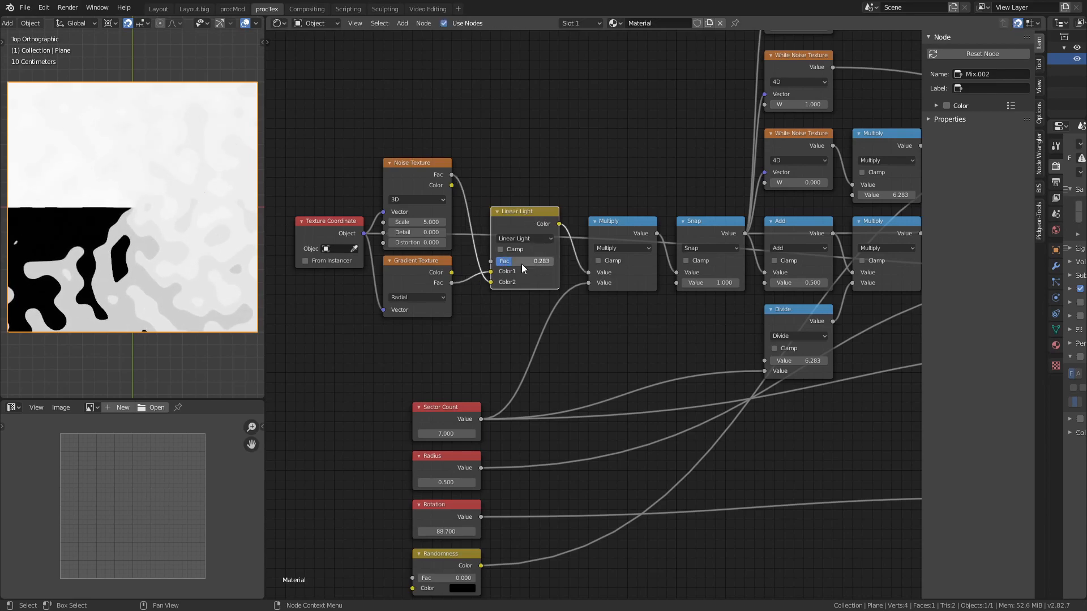
{"action": "left_click", "coordinate": [428, 222]}
{"action": "type", "text": "5000"}
{"action": "key", "text": "Return"}
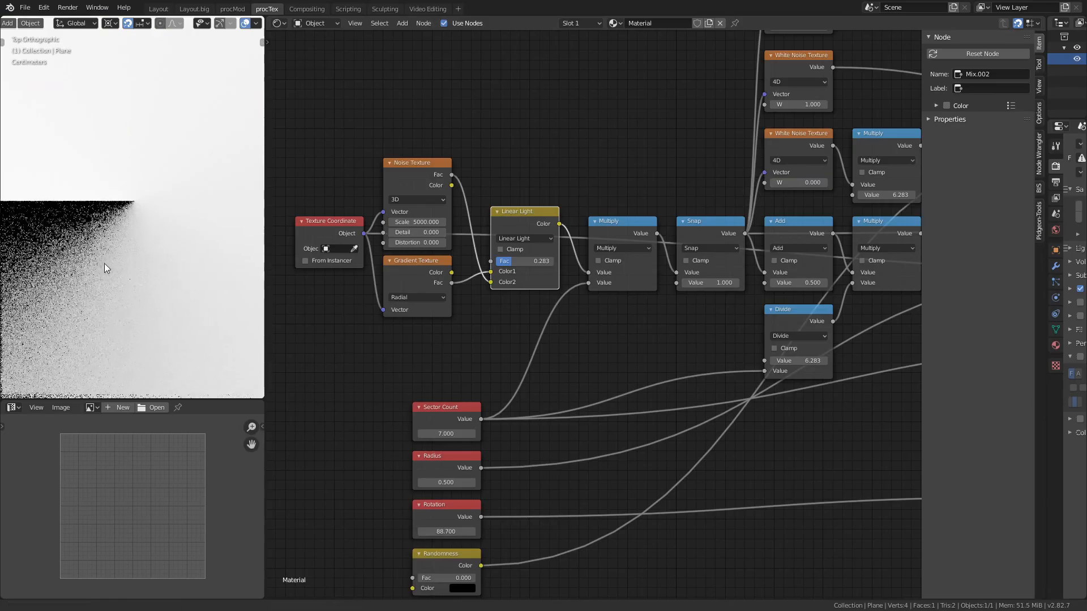
{"action": "scroll", "coordinate": [145, 235], "scroll_direction": "up", "scroll_amount": 2}
{"action": "scroll", "coordinate": [136, 256], "scroll_direction": "up", "scroll_amount": 5}
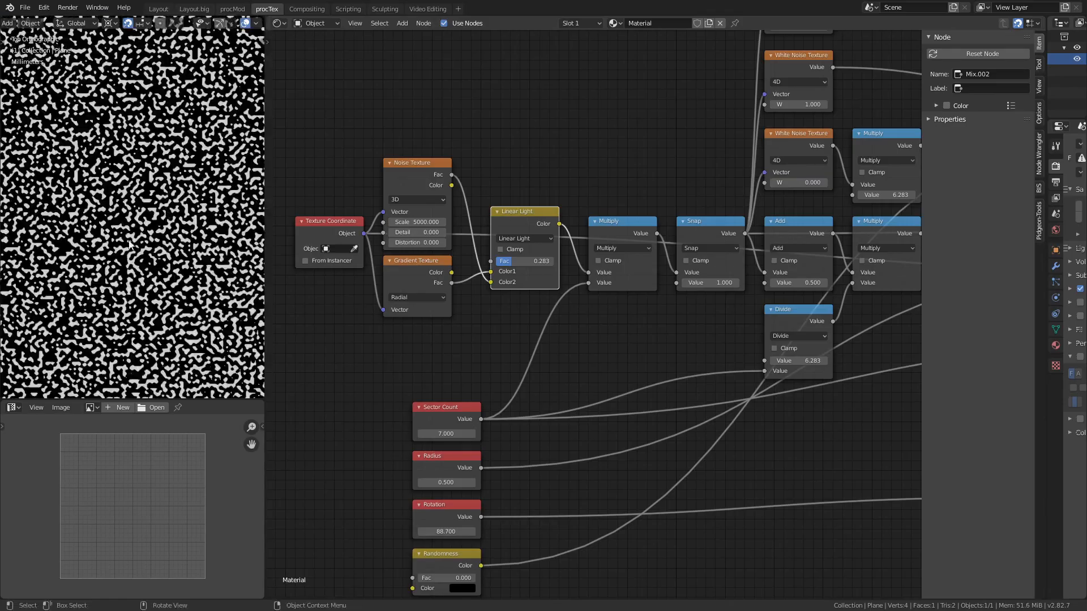
{"action": "scroll", "coordinate": [218, 236], "scroll_direction": "down", "scroll_amount": 5}
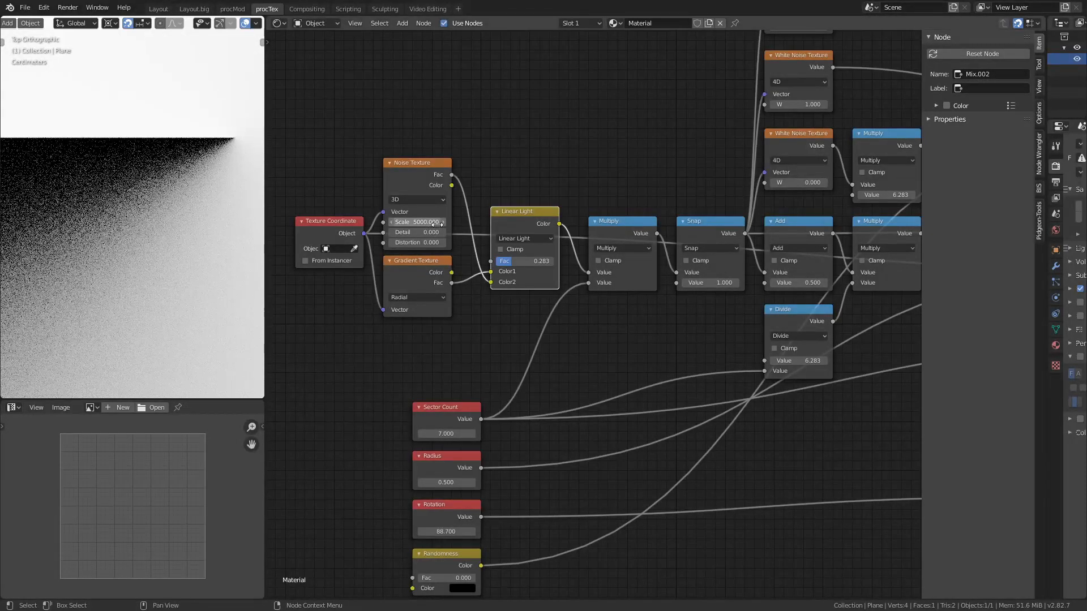
Set the Noise Texture's Scale to 50000 and inspect the finer grain in the viewport.
{"action": "left_click", "coordinate": [419, 221]}
{"action": "type", "text": "50000"}
{"action": "key", "text": "Return"}
{"action": "scroll", "coordinate": [114, 202], "scroll_direction": "up", "scroll_amount": 4}
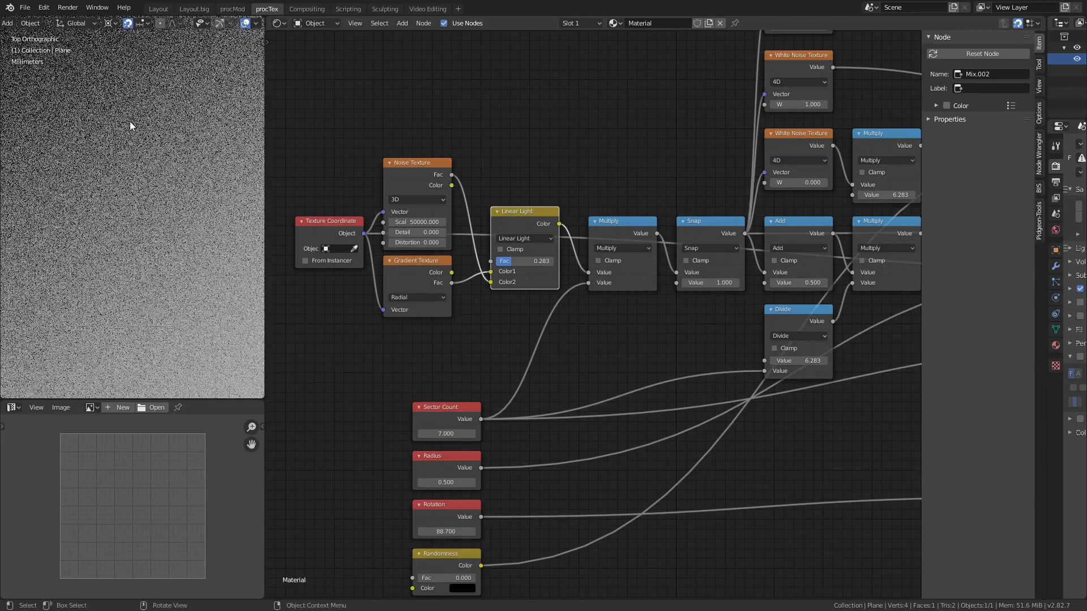
{"action": "scroll", "coordinate": [175, 226], "scroll_direction": "down", "scroll_amount": 3}
{"action": "scroll", "coordinate": [210, 22], "scroll_direction": "down", "scroll_amount": 3}
Switch the viewport to rendered shading, check the blurred sector edges, and set the Linear Light Fac to 0.
{"action": "left_click", "coordinate": [244, 23]}
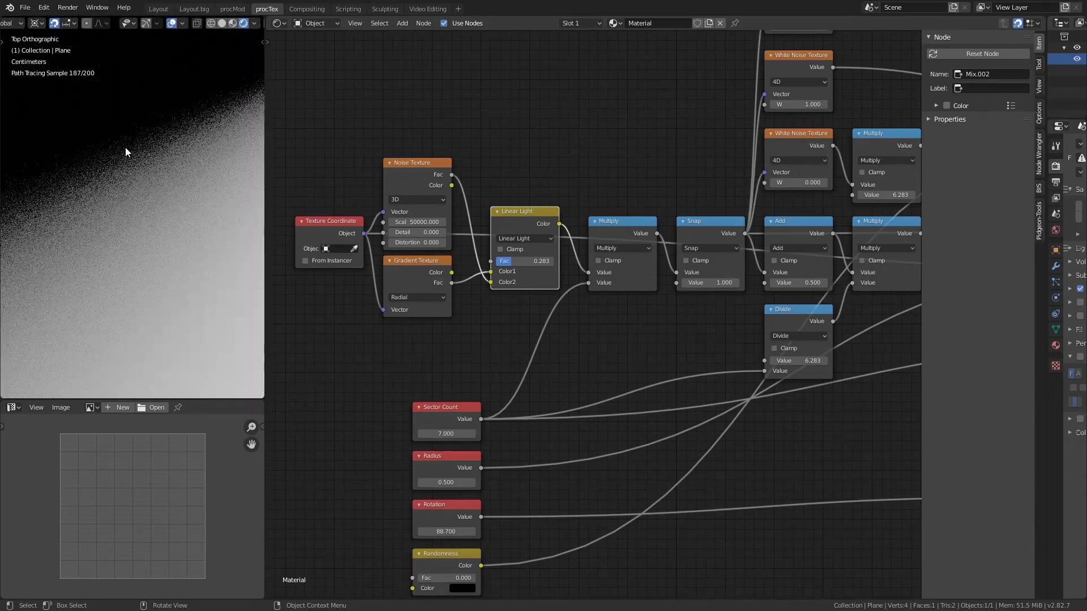
{"action": "scroll", "coordinate": [124, 147], "scroll_direction": "down", "scroll_amount": 5}
{"action": "scroll", "coordinate": [293, 136], "scroll_direction": "up", "scroll_amount": 2}
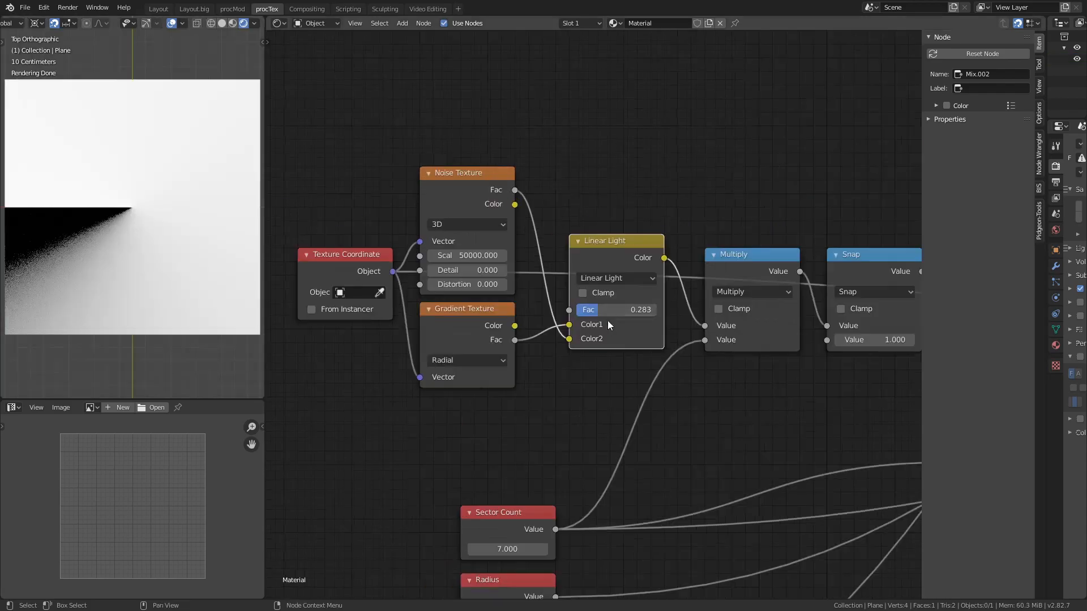
{"action": "mouse_move", "coordinate": [603, 309]}
{"action": "left_mouse_down"}
{"action": "mouse_move", "coordinate": [586, 312]}
{"action": "mouse_move", "coordinate": [625, 310]}
{"action": "mouse_move", "coordinate": [612, 314]}
{"action": "left_mouse_up"}
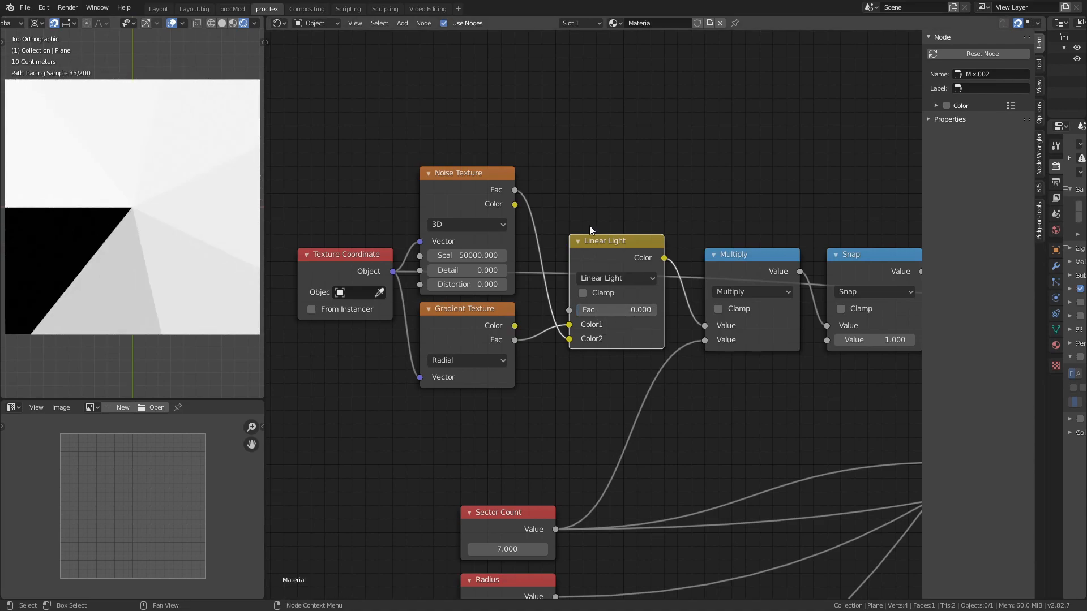
Try another blending mode and Fac value on the Linear Light node, and undo the changes.
{"action": "left_click", "coordinate": [605, 279]}
{"action": "left_click", "coordinate": [623, 412]}
{"action": "left_click_drag", "start_coordinate": [606, 311], "coordinate": [613, 314]}
{"action": "key", "text": "ctrl+z"}
{"action": "key", "text": "ctrl+z"}
Leave the Linear Light Fac at 0, reposition the four control nodes, and preview the Shapes group's Triangles output.
{"action": "mouse_move", "coordinate": [600, 311]}
{"action": "left_mouse_down"}
{"action": "mouse_move", "coordinate": [610, 311]}
{"action": "mouse_move", "coordinate": [602, 315]}
{"action": "left_mouse_up"}
{"action": "scroll", "coordinate": [512, 315], "scroll_direction": "down", "scroll_amount": 4}
{"action": "left_click_drag", "start_coordinate": [434, 401], "coordinate": [544, 547]}
{"action": "key", "text": "g"}
{"action": "left_click", "coordinate": [748, 476]}
{"action": "middle_click_drag", "start_coordinate": [770, 477], "coordinate": [273, 511]}
{"action": "left_click", "coordinate": [840, 343], "text": "ctrl+shift"}
{"action": "middle_click_drag", "start_coordinate": [905, 445], "coordinate": [579, 456]}
{"action": "scroll", "coordinate": [578, 457], "scroll_direction": "up", "scroll_amount": 5}
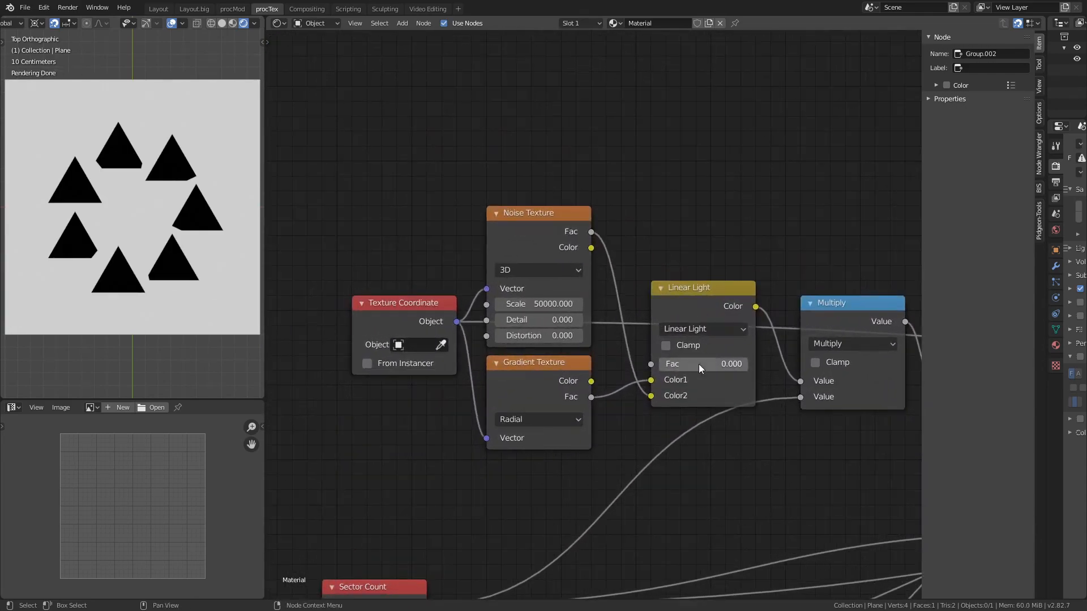
Test a Linear Light Fac of 0.033 on the triangles, inspect their edges, and return the Fac to 0.
{"action": "left_click_drag", "start_coordinate": [677, 362], "coordinate": [682, 363]}
{"action": "scroll", "coordinate": [209, 213], "scroll_direction": "up", "scroll_amount": 5}
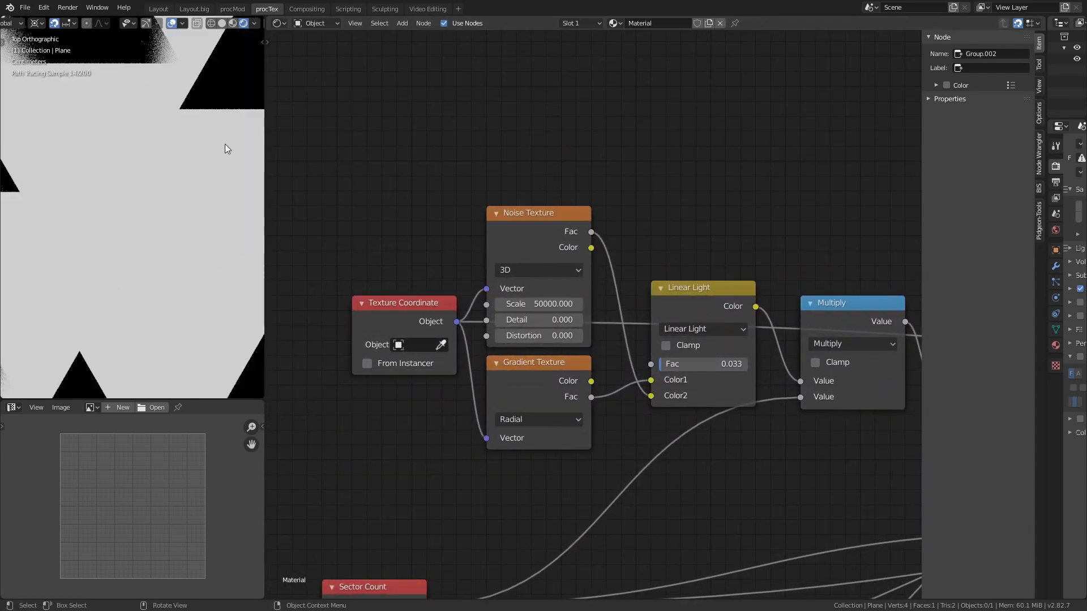
{"action": "scroll", "coordinate": [187, 339], "scroll_direction": "down", "scroll_amount": 3}
{"action": "left_click_drag", "start_coordinate": [688, 362], "coordinate": [716, 362]}
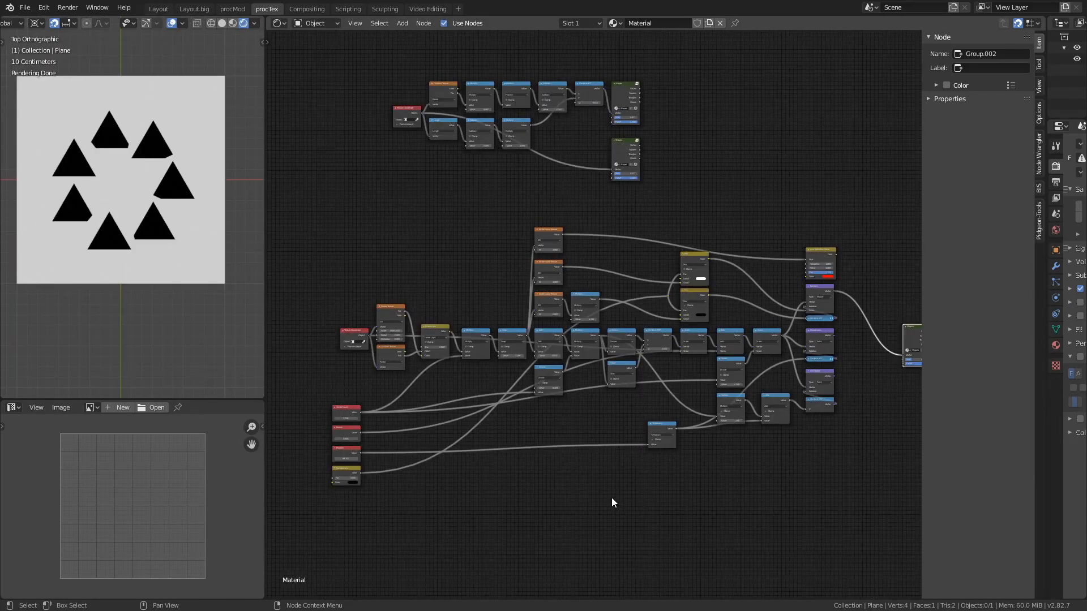
Group all nodes of the radial array setup and name the group Radial Array.
{"action": "left_click_drag", "start_coordinate": [301, 543], "coordinate": [850, 206]}
{"action": "key", "text": "ctrl+g"}
{"action": "key", "text": "Tab"}
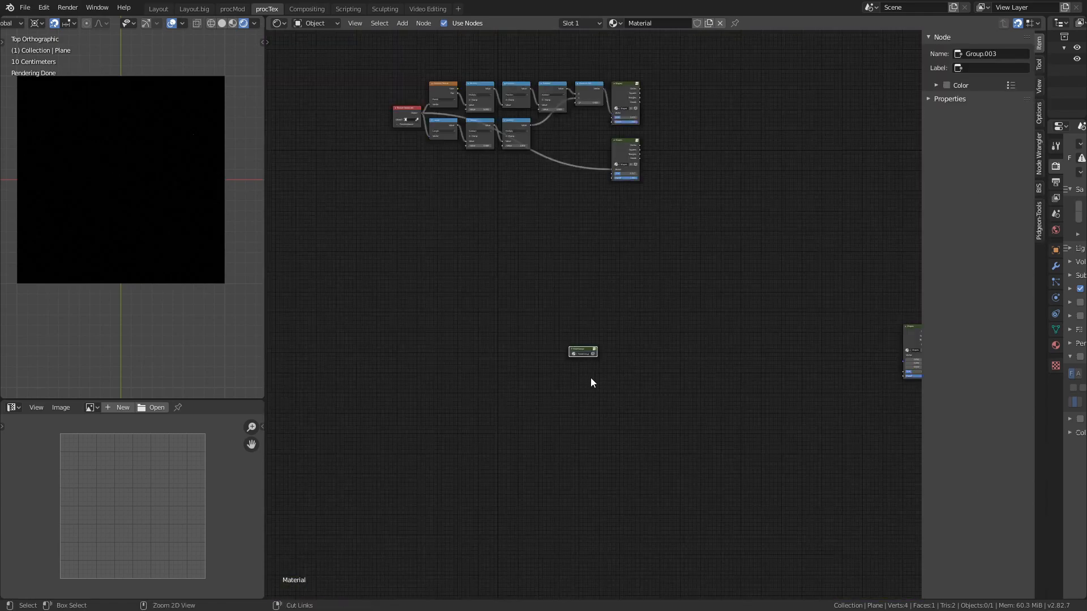
{"action": "scroll", "coordinate": [559, 464], "scroll_direction": "up", "scroll_amount": 6}
{"action": "type", "text": "Radial Array"}
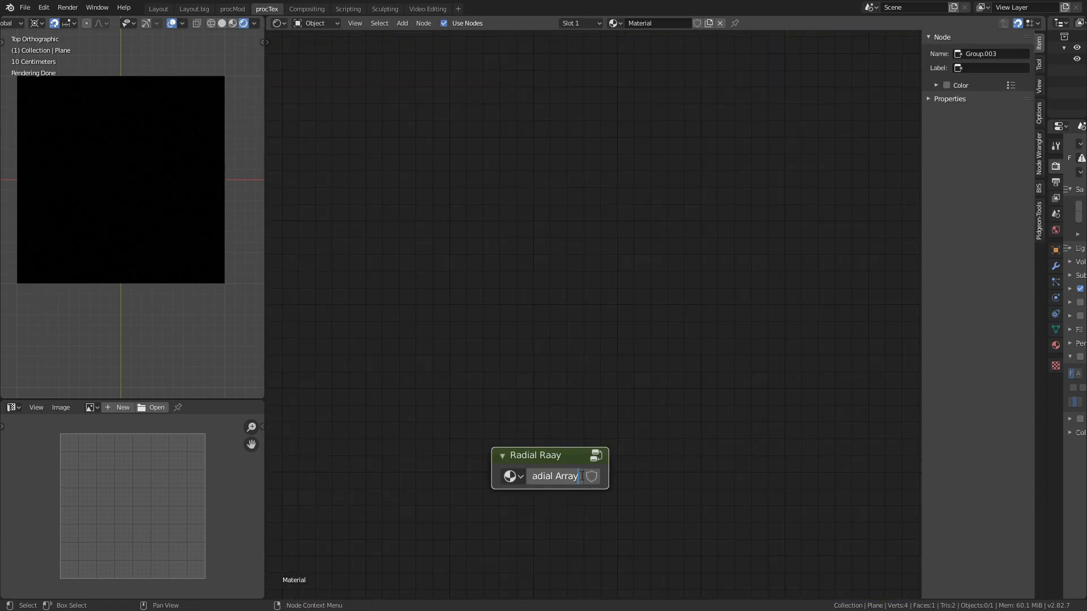
{"action": "key", "text": "Return"}
Line up the Radial Array group between a Texture Coordinate node and the Shapes group.
{"action": "scroll", "coordinate": [569, 453], "scroll_direction": "down", "scroll_amount": 8}
{"action": "left_click", "coordinate": [473, 413]}
{"action": "scroll", "coordinate": [566, 351], "scroll_direction": "up", "scroll_amount": 5}
{"action": "middle_click_drag", "start_coordinate": [569, 347], "coordinate": [589, 245]}
{"action": "left_click_drag", "start_coordinate": [564, 369], "coordinate": [521, 379]}
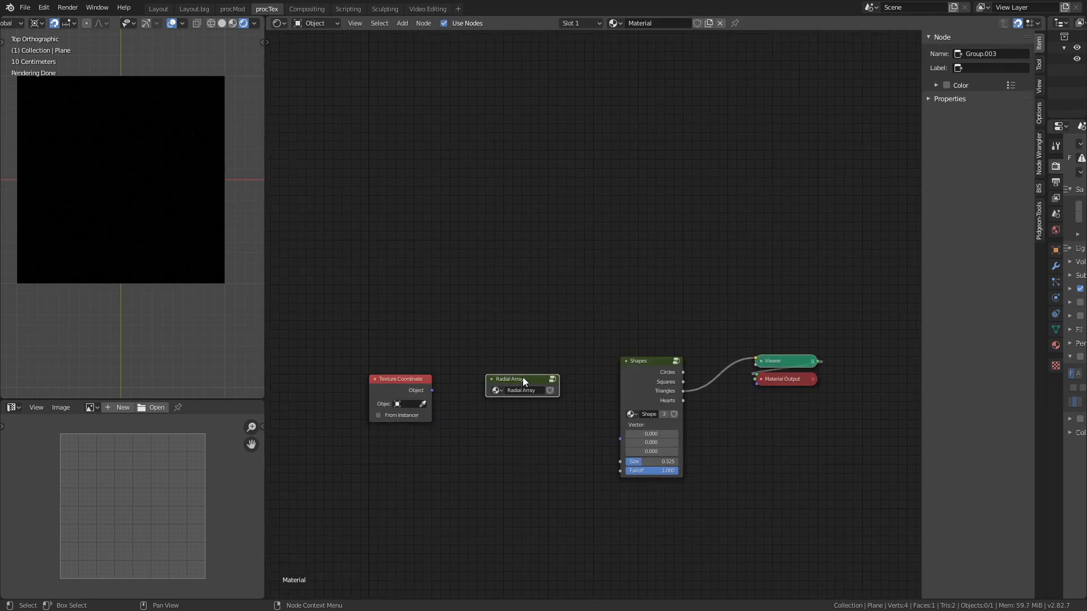
Inside the group, merge the coordinate links through a reroute and connect the Group Input to it as a Vector input.
{"action": "key", "text": "Tab"}
{"action": "left_click_drag", "start_coordinate": [735, 280], "coordinate": [621, 245]}
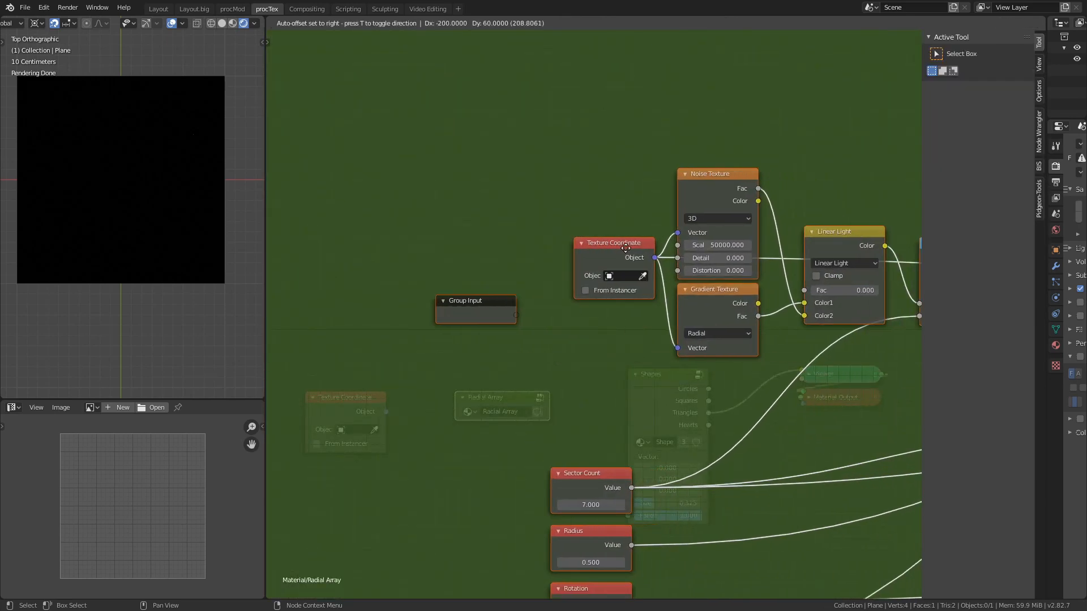
{"action": "left_click_drag", "start_coordinate": [621, 245], "coordinate": [713, 279]}
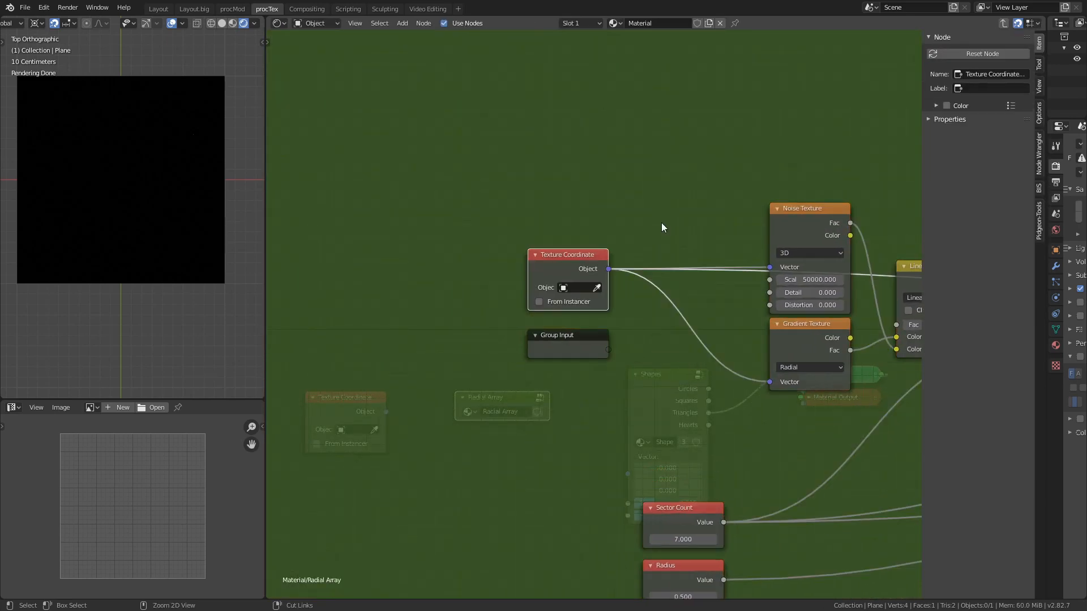
{"action": "scroll", "coordinate": [664, 222], "scroll_direction": "down", "scroll_amount": 1}
{"action": "right_click_drag", "start_coordinate": [664, 224], "coordinate": [642, 345], "text": "shift"}
{"action": "key", "text": "g"}
{"action": "left_click", "coordinate": [712, 320]}
{"action": "left_click_drag", "start_coordinate": [607, 346], "coordinate": [705, 307]}
{"action": "key", "text": "Return"}
Delete the Texture Coordinate inside the group, and link the outer Texture Coordinate's Object output to the group's Vector input.
{"action": "left_click", "coordinate": [577, 283]}
{"action": "key", "text": "x"}
{"action": "key", "text": "Tab"}
{"action": "left_click_drag", "start_coordinate": [415, 398], "coordinate": [474, 426]}
{"action": "left_click", "coordinate": [531, 410]}
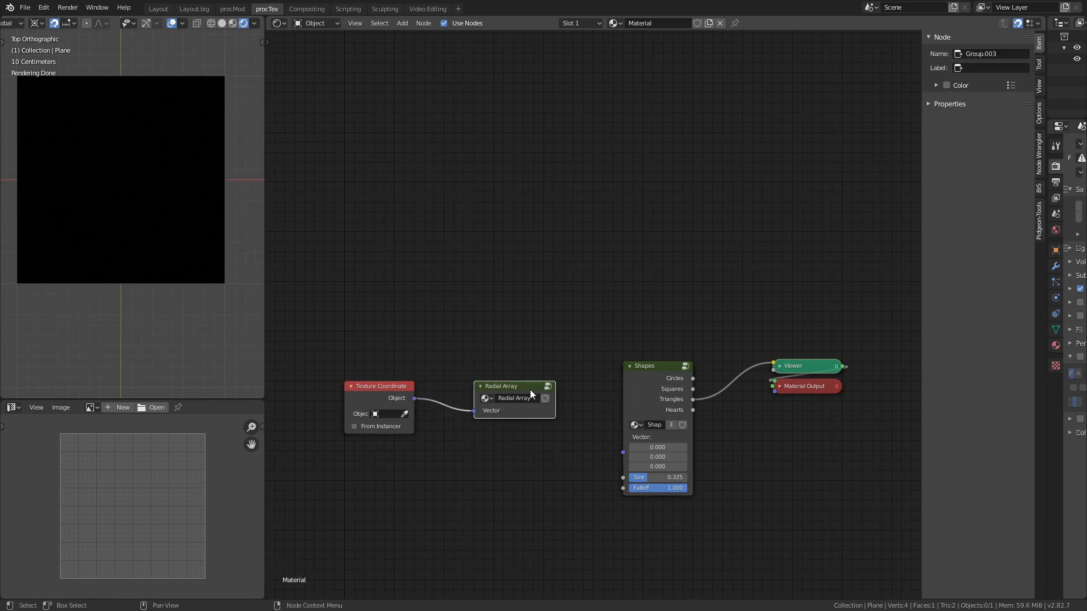
Connect the three mapping vectors and the hue colour to the Group Output as Coordinates, Orientated, Random and Random Colour.
{"action": "key", "text": "Tab"}
{"action": "scroll", "coordinate": [568, 375], "scroll_direction": "down", "scroll_amount": 6}
{"action": "middle_click_drag", "start_coordinate": [861, 334], "coordinate": [860, 252], "text": "ctrl"}
{"action": "middle_click_drag", "start_coordinate": [860, 251], "coordinate": [545, 288]}
{"action": "left_click_drag", "start_coordinate": [509, 341], "coordinate": [602, 309]}
{"action": "middle_click_drag", "start_coordinate": [602, 318], "coordinate": [606, 301], "text": "ctrl"}
{"action": "middle_click_drag", "start_coordinate": [531, 300], "coordinate": [579, 327]}
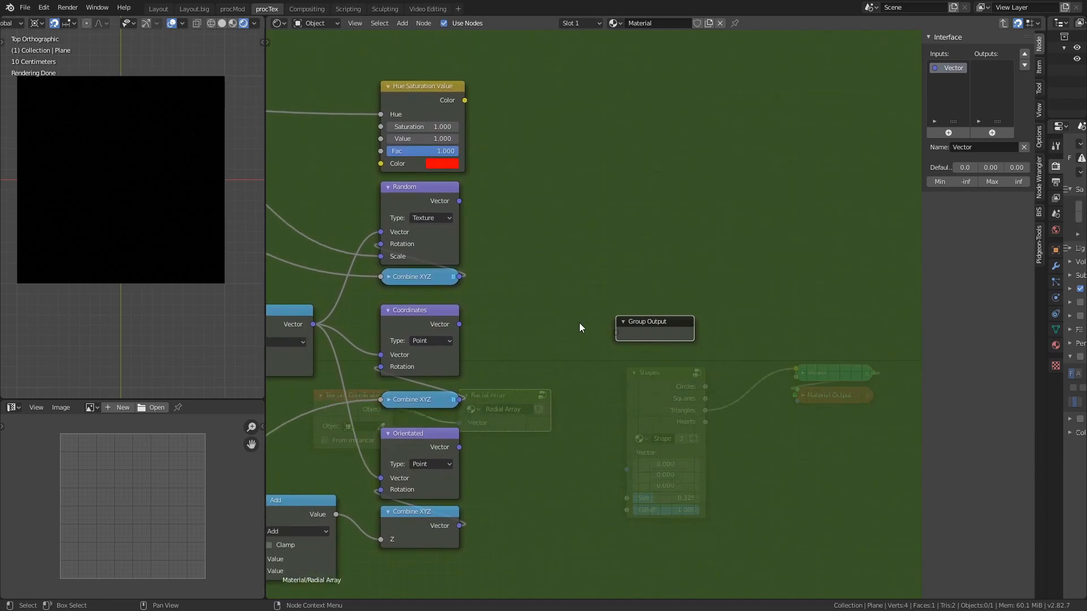
{"action": "left_click_drag", "start_coordinate": [459, 324], "coordinate": [616, 333]}
{"action": "left_click_drag", "start_coordinate": [458, 447], "coordinate": [616, 344]}
{"action": "left_click_drag", "start_coordinate": [459, 201], "coordinate": [616, 357]}
{"action": "left_click_drag", "start_coordinate": [464, 100], "coordinate": [616, 369]}
Leave the group and preview the Radial Array's Coordinates and Orientated outputs in turn.
{"action": "key", "text": "Tab"}
{"action": "middle_click_drag", "start_coordinate": [633, 416], "coordinate": [659, 379]}
{"action": "left_click", "coordinate": [539, 364], "text": "ctrl+shift"}
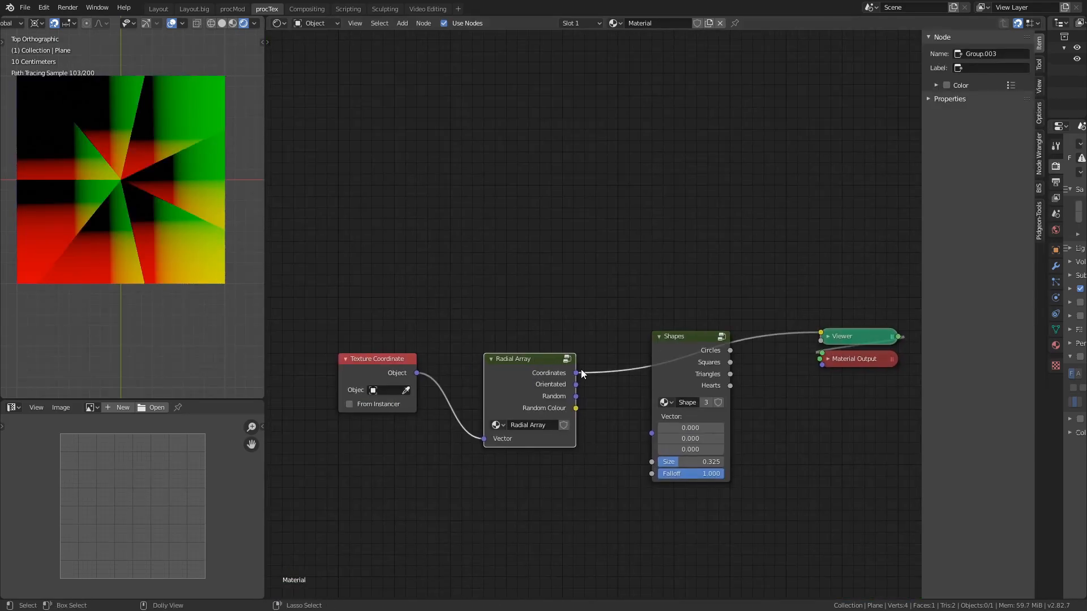
{"action": "left_click", "coordinate": [530, 362], "text": "ctrl+shift"}
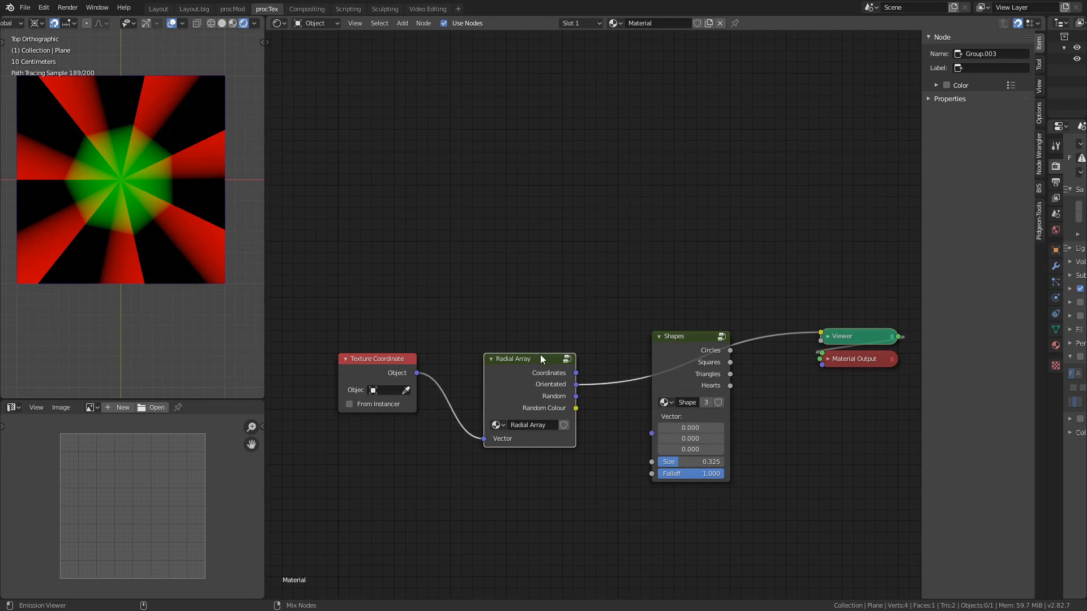
Preview the Radial Array's Random and Random Colour outputs, and link its Orientated output to the Shapes node's Vector.
{"action": "left_click", "coordinate": [540, 361], "text": "ctrl+shift"}
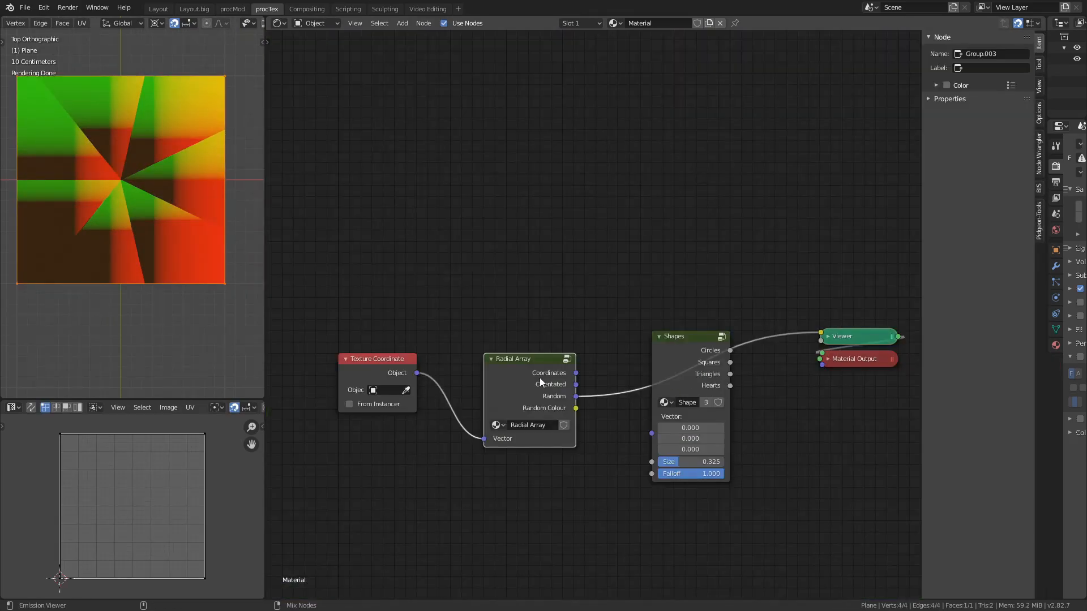
{"action": "left_click", "coordinate": [543, 383], "text": "ctrl+shift"}
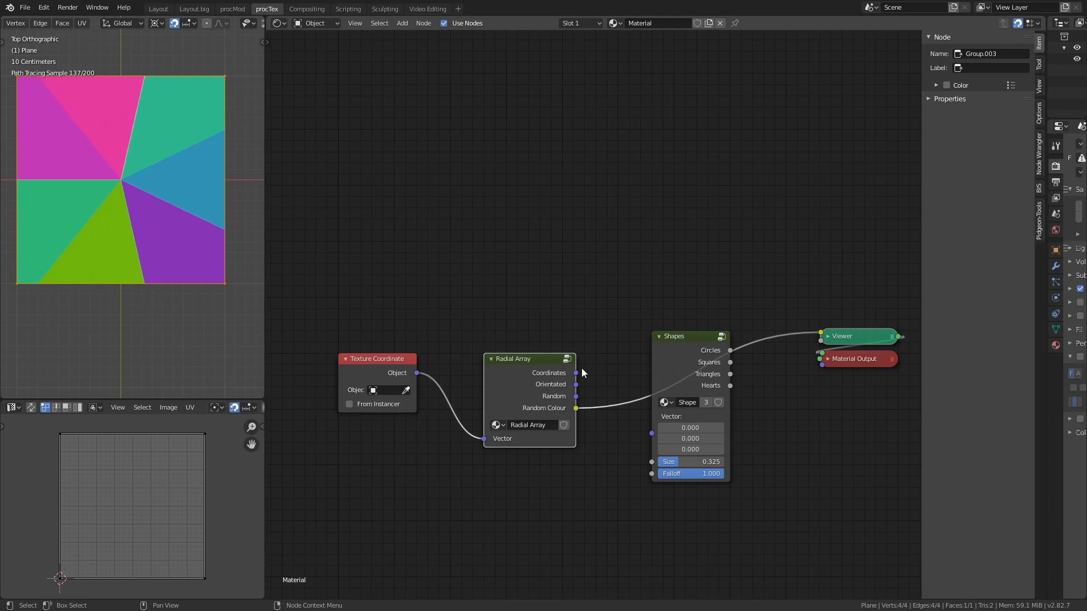
{"action": "left_click_drag", "start_coordinate": [576, 385], "coordinate": [648, 424]}
{"action": "left_click_drag", "start_coordinate": [647, 424], "coordinate": [651, 433]}
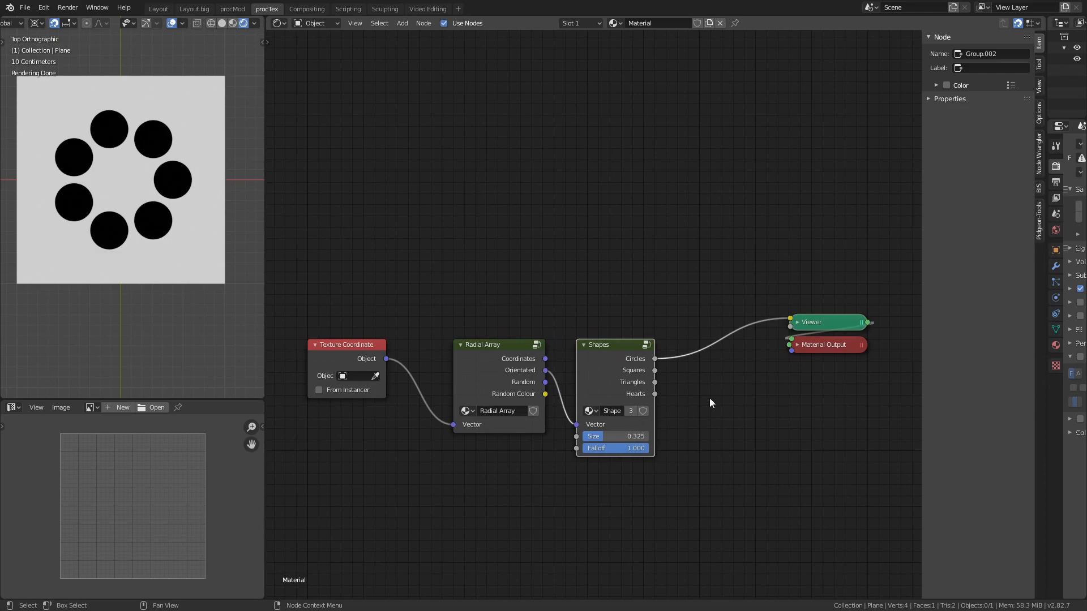
Add a Mix colour node after Shapes and connect the Hearts output to its Fac.
{"action": "key", "text": "shift+a"}
{"action": "mouse_move", "coordinate": [709, 392]}
{"action": "left_click", "coordinate": [782, 448]}
{"action": "left_click", "coordinate": [699, 318]}
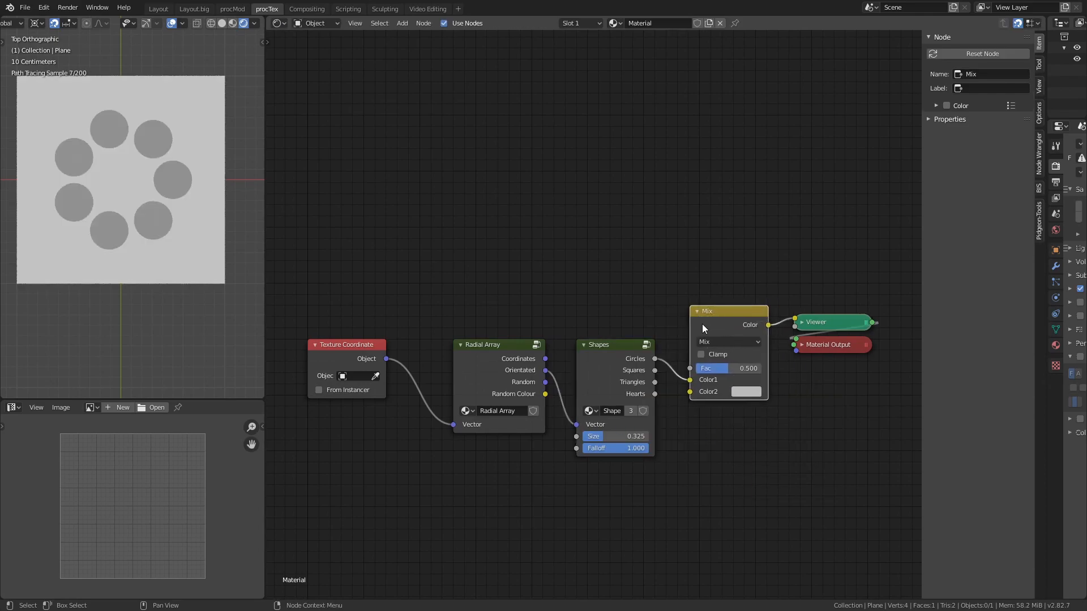
{"action": "left_click_drag", "start_coordinate": [655, 393], "coordinate": [700, 390]}
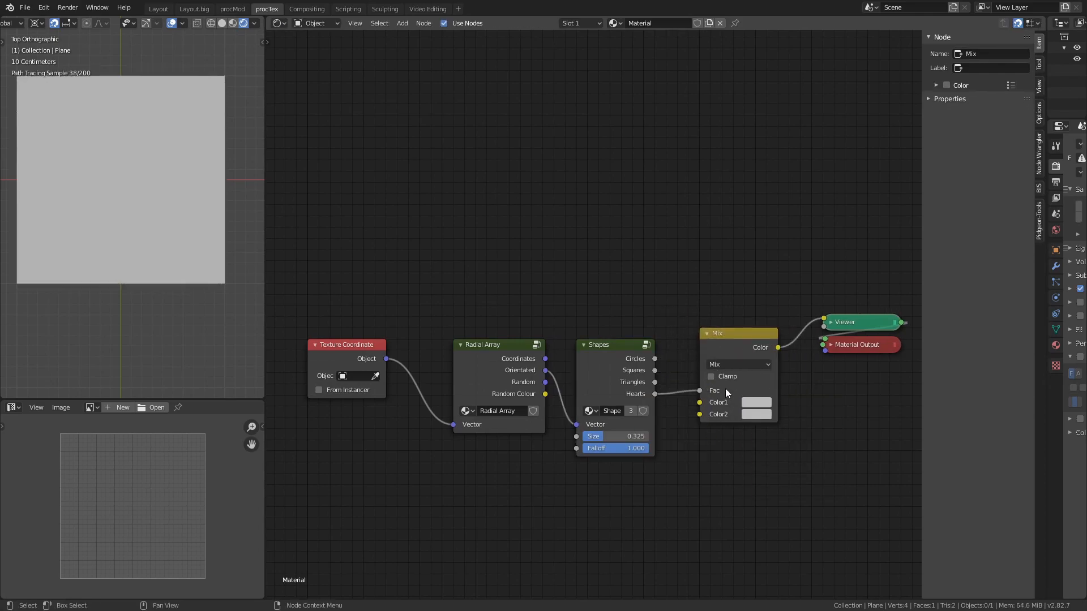
{"action": "left_click", "coordinate": [729, 346]}
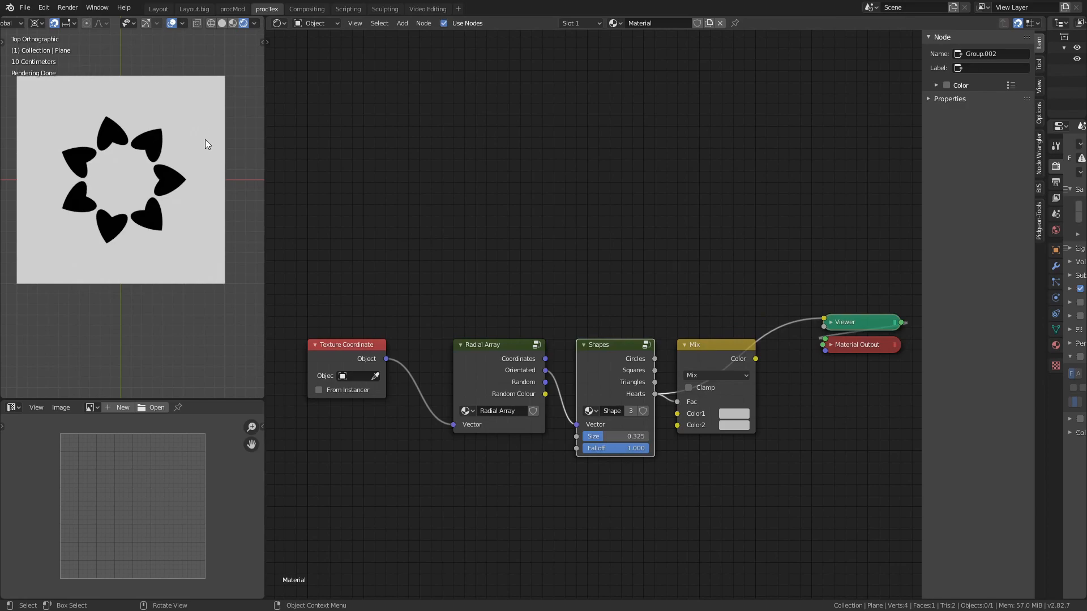
Connect Random Colour to the Mix node's Color1, preview the Mix, and set Color2 to black.
{"action": "left_click_drag", "start_coordinate": [545, 394], "coordinate": [678, 416]}
{"action": "left_click", "coordinate": [711, 395], "text": "ctrl+shift"}
{"action": "left_click", "coordinate": [734, 425]}
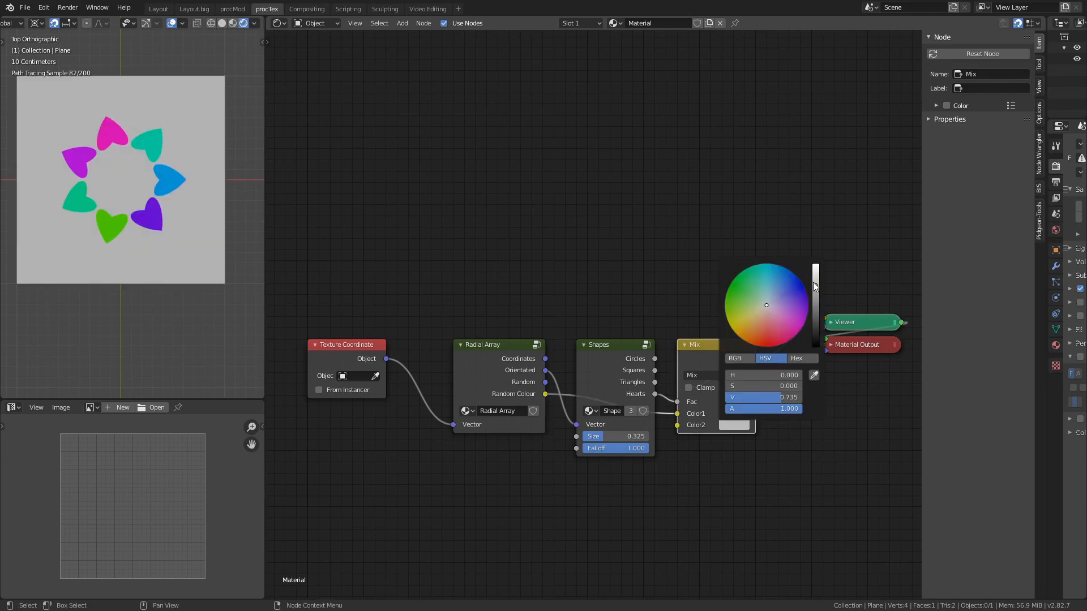
{"action": "left_click_drag", "start_coordinate": [815, 286], "coordinate": [826, 361]}
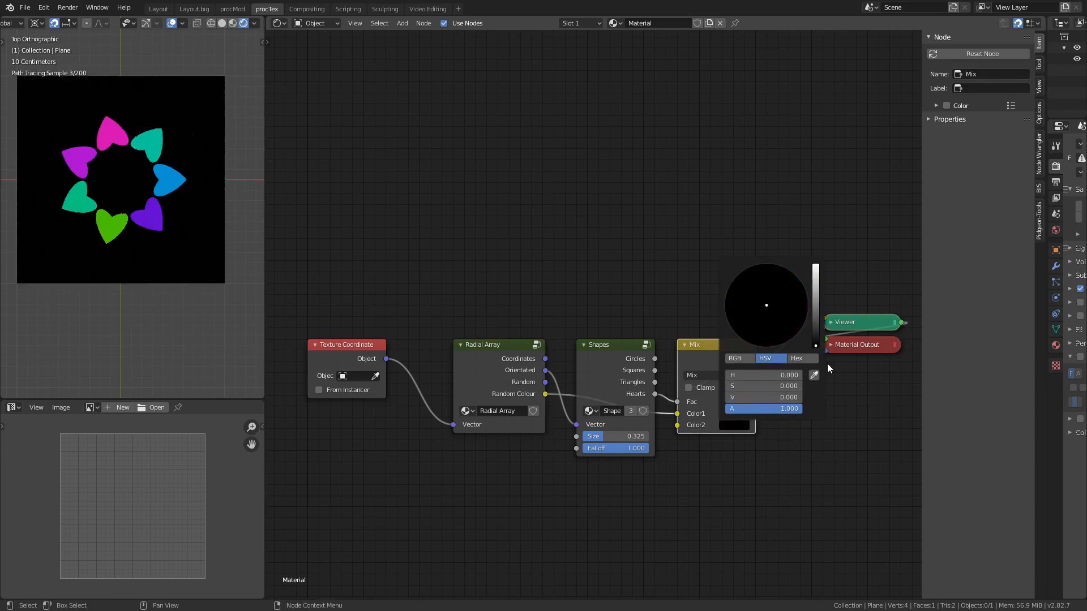
Inside the Radial Array group, merge the Sector Count links through a reroute and feed it from a new Group Input socket.
{"action": "left_click", "coordinate": [493, 350]}
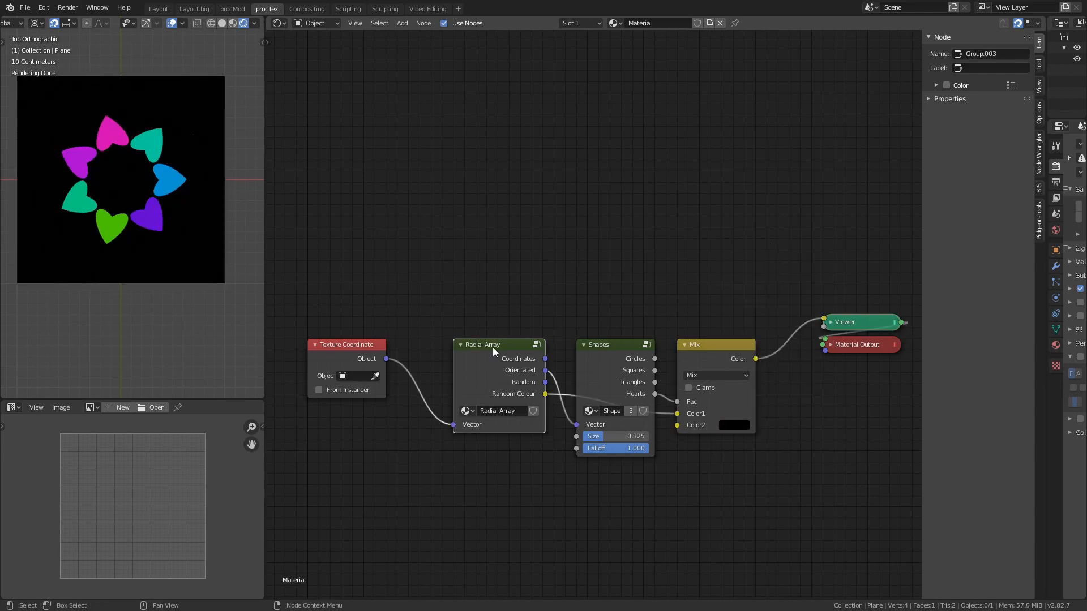
{"action": "key", "text": "Tab"}
{"action": "scroll", "coordinate": [391, 401], "scroll_direction": "down", "scroll_amount": 5}
{"action": "scroll", "coordinate": [519, 308], "scroll_direction": "up", "scroll_amount": 3}
{"action": "right_click_drag", "start_coordinate": [519, 313], "coordinate": [527, 352], "text": "shift"}
{"action": "left_click_drag", "start_coordinate": [535, 338], "coordinate": [557, 292]}
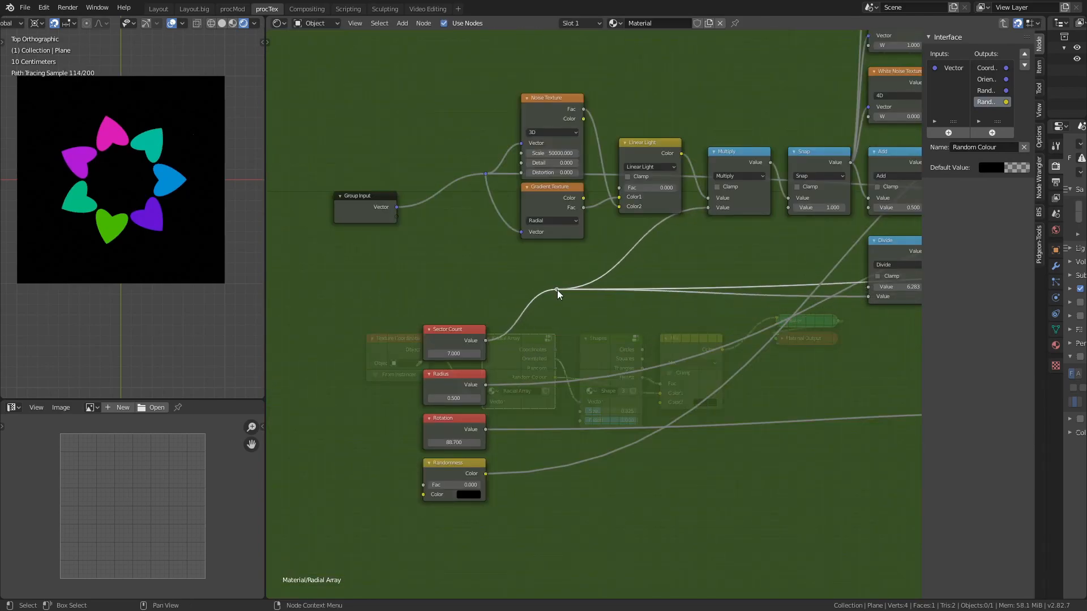
{"action": "left_click_drag", "start_coordinate": [396, 216], "coordinate": [551, 299]}
Give the new group input a default of 5 and a minimum of 1, and name it Sector Count.
{"action": "left_click", "coordinate": [1000, 166]}
{"action": "type", "text": "5"}
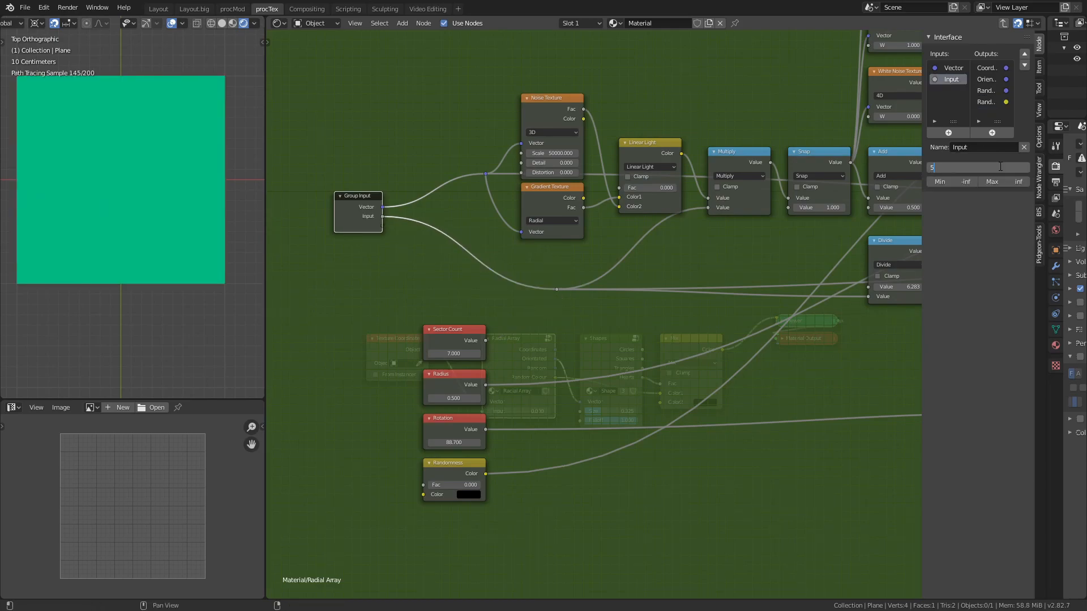
{"action": "key", "text": "Tab"}
{"action": "type", "text": "2"}
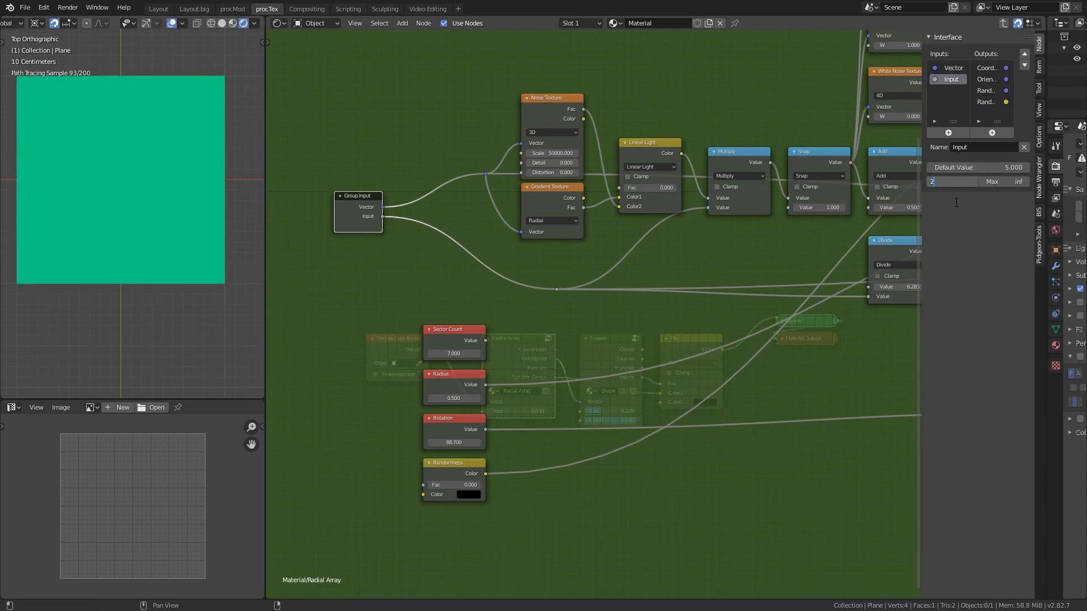
{"action": "left_click", "coordinate": [982, 148]}
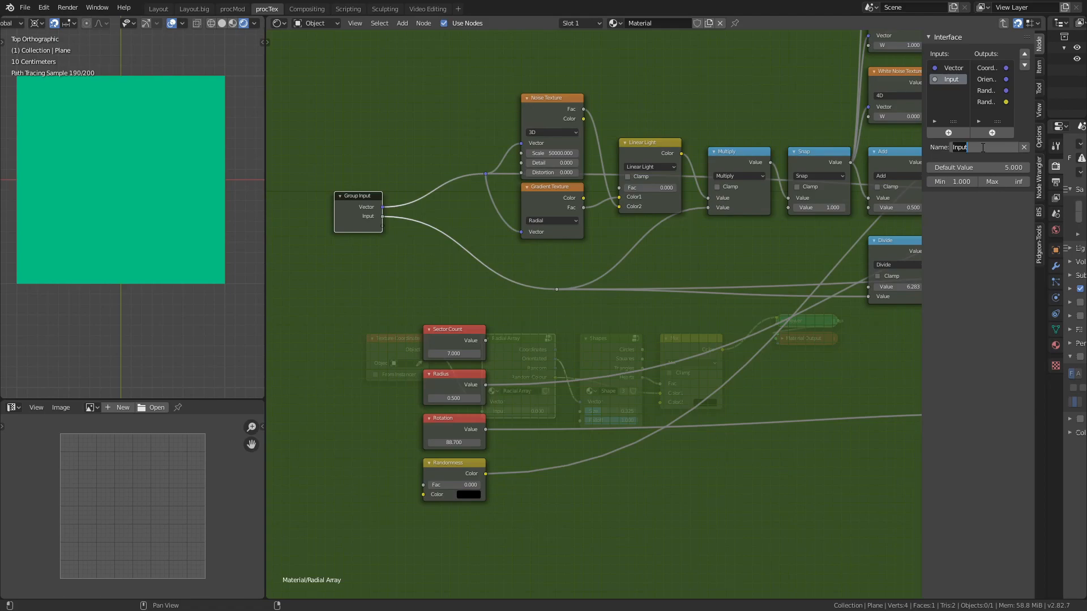
{"action": "type", "text": "Sec"}
{"action": "type", "text": "tor Count"}
{"action": "key", "text": "Return"}
{"action": "left_click", "coordinate": [563, 439]}
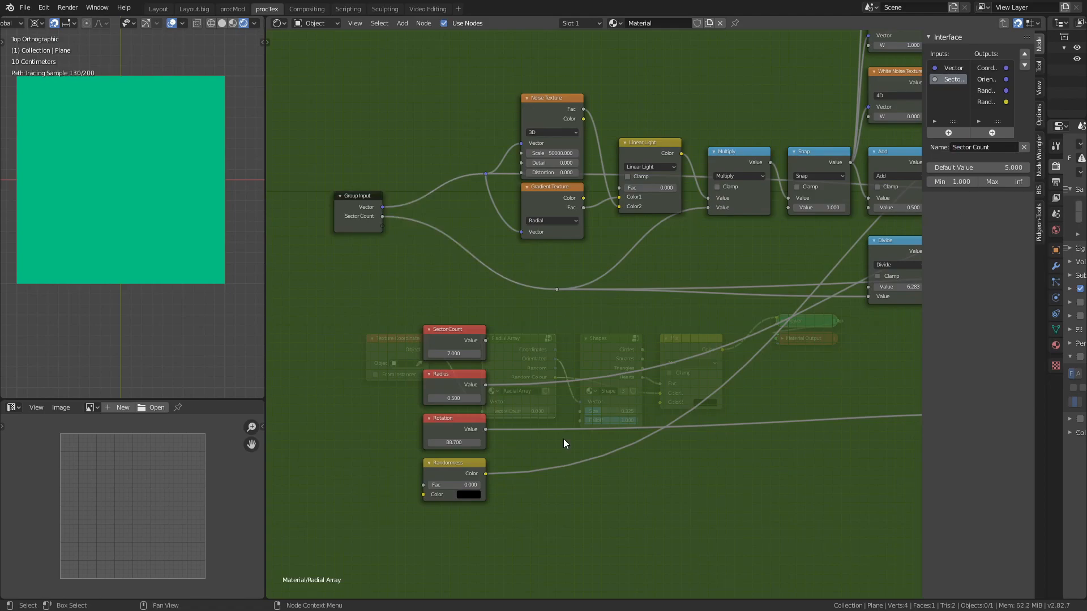
Replace the Radius value node's link with a new group input named Radius, with default 0.5 and minimum 0.
{"action": "right_click_drag", "start_coordinate": [601, 388], "coordinate": [603, 432], "text": "shift"}
{"action": "left_click_drag", "start_coordinate": [383, 226], "coordinate": [601, 374]}
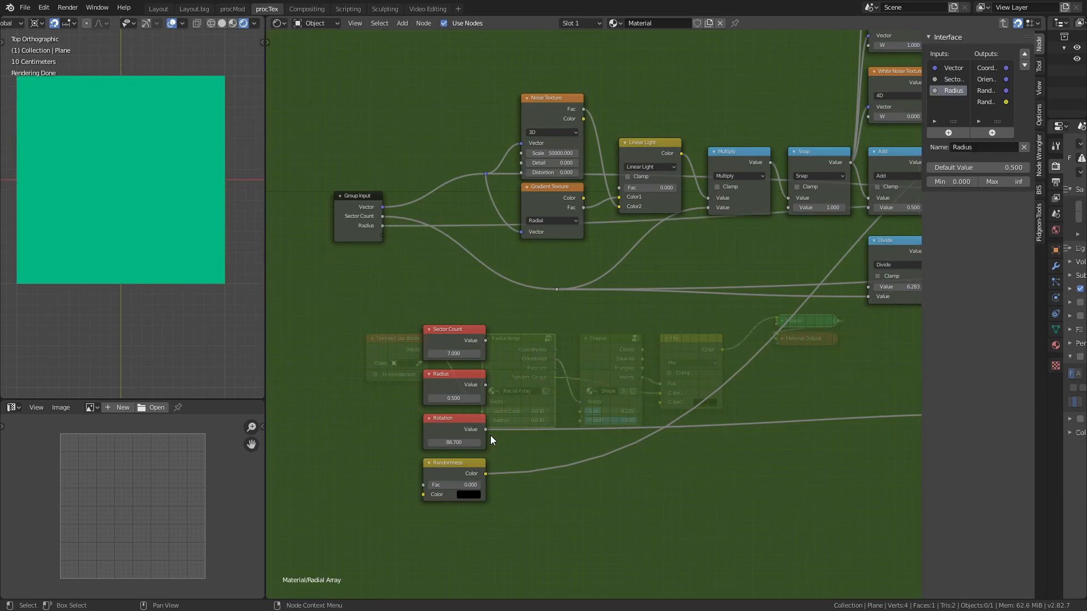
{"action": "left_click_drag", "start_coordinate": [648, 197], "coordinate": [665, 197]}
{"action": "left_click_drag", "start_coordinate": [664, 197], "coordinate": [649, 197]}
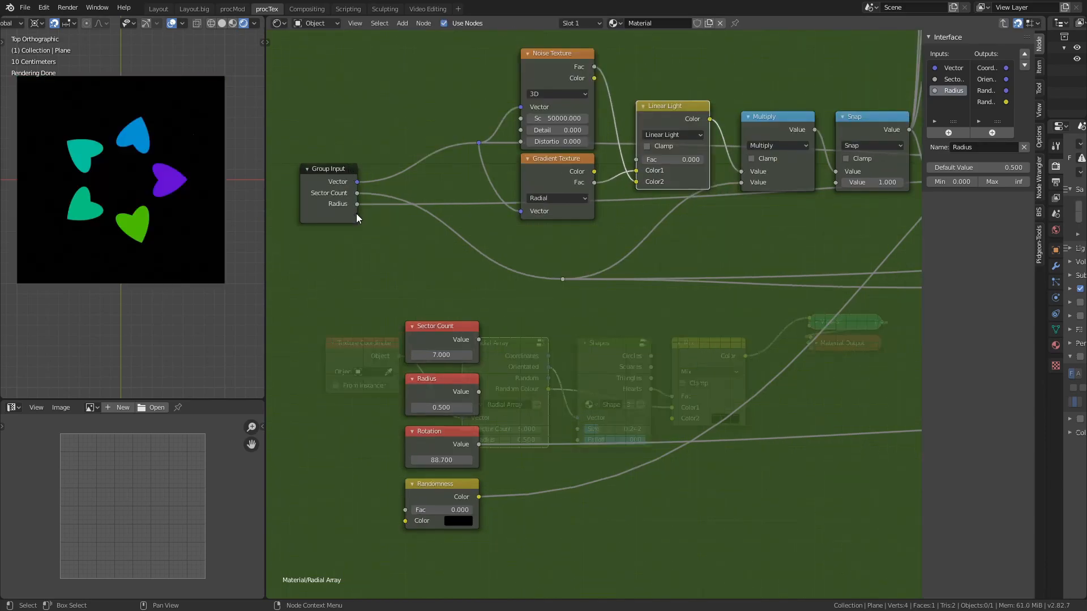
Create a Fac group input from the Linear Light node's Fac, and cut the link between them.
{"action": "left_click", "coordinate": [359, 216]}
{"action": "left_click_drag", "start_coordinate": [361, 216], "coordinate": [636, 159]}
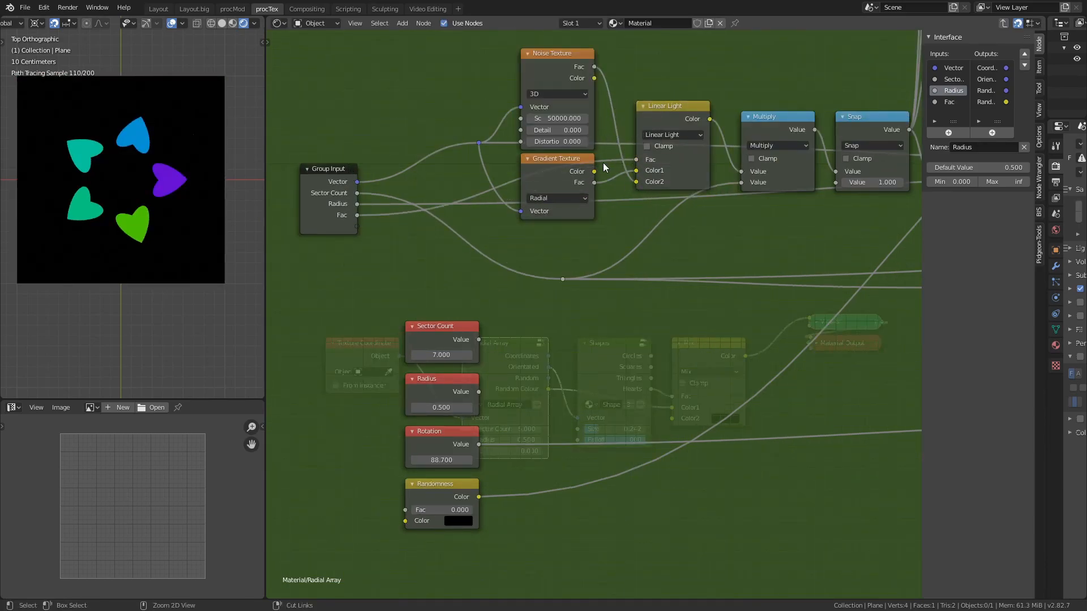
{"action": "right_click_drag", "start_coordinate": [614, 156], "coordinate": [610, 161], "text": "ctrl"}
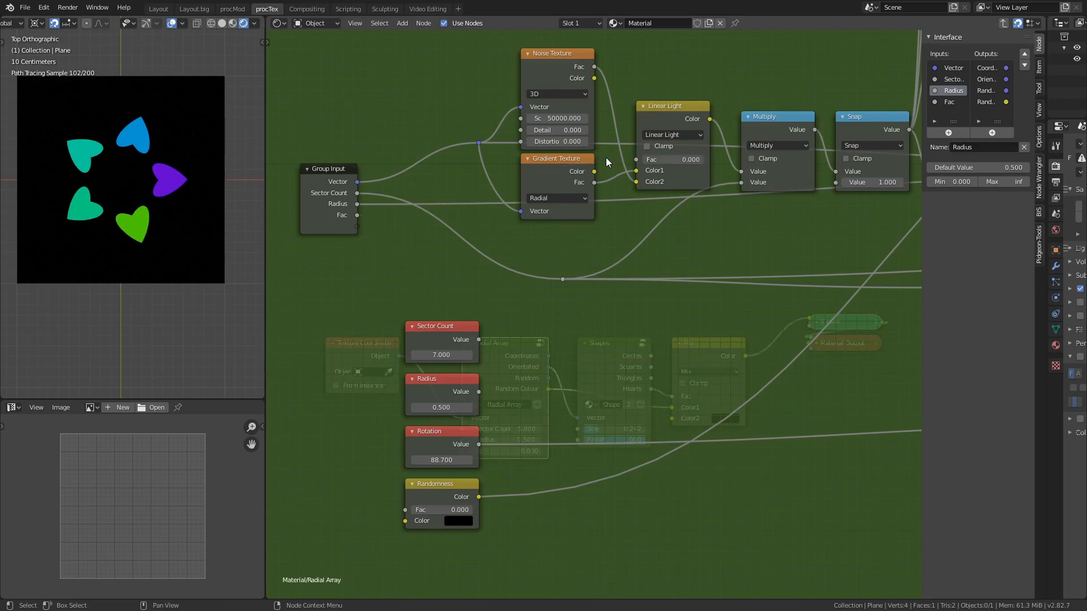
Rename the Fac group input Rotation and set its maximum to 360.
{"action": "left_click_drag", "start_coordinate": [357, 215], "coordinate": [382, 228]}
{"action": "left_click", "coordinate": [948, 101]}
{"action": "left_click", "coordinate": [971, 145]}
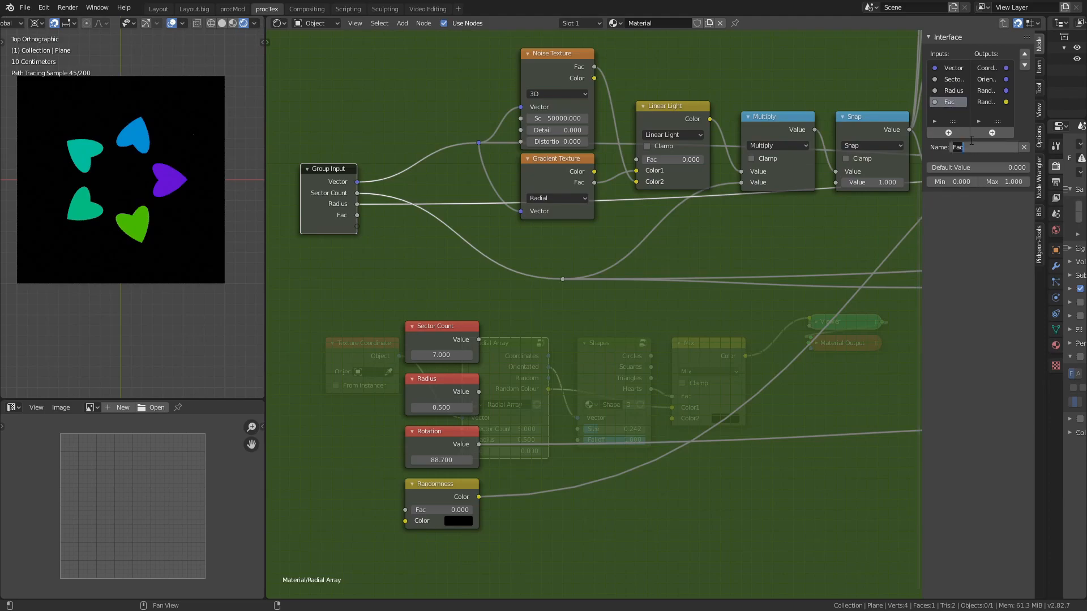
{"action": "type", "text": "Rotation"}
{"action": "left_click", "coordinate": [974, 181]}
{"action": "key", "text": "Tab"}
{"action": "type", "text": "360"}
{"action": "key", "text": "Return"}
Feed the rotation link from the Group Input's Rotation through a reroute, and set the Radial Array's Rotation to 90 outside the group.
{"action": "middle_click_drag", "start_coordinate": [597, 408], "coordinate": [496, 400]}
{"action": "right_click_drag", "start_coordinate": [494, 400], "coordinate": [484, 447], "text": "shift"}
{"action": "middle_click_drag", "start_coordinate": [300, 249], "coordinate": [471, 217]}
{"action": "left_click_drag", "start_coordinate": [427, 175], "coordinate": [657, 402]}
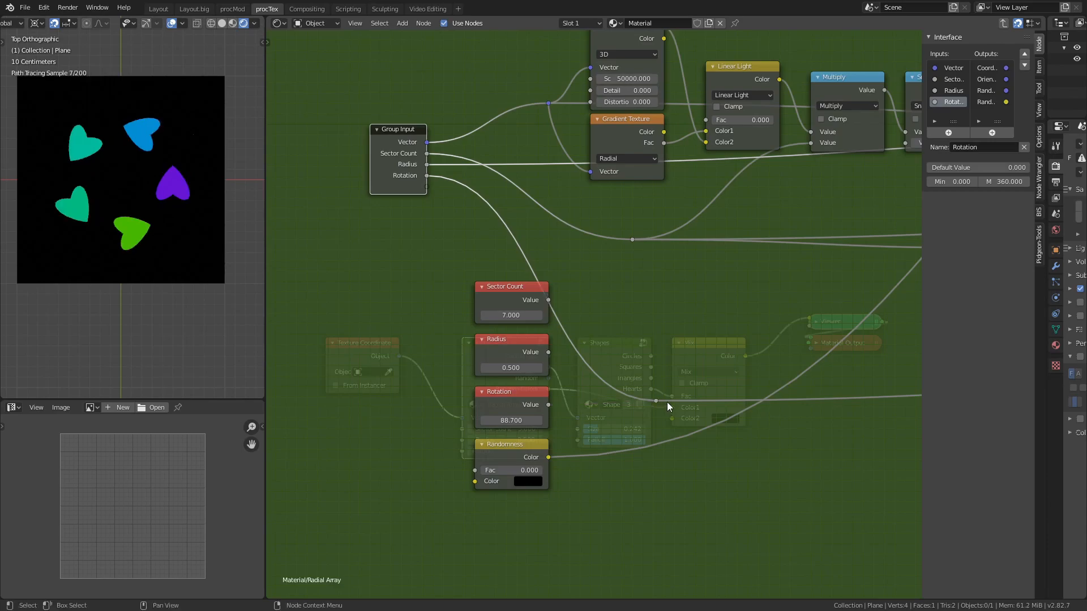
{"action": "key", "text": "Tab"}
{"action": "left_click_drag", "start_coordinate": [500, 451], "coordinate": [440, 496]}
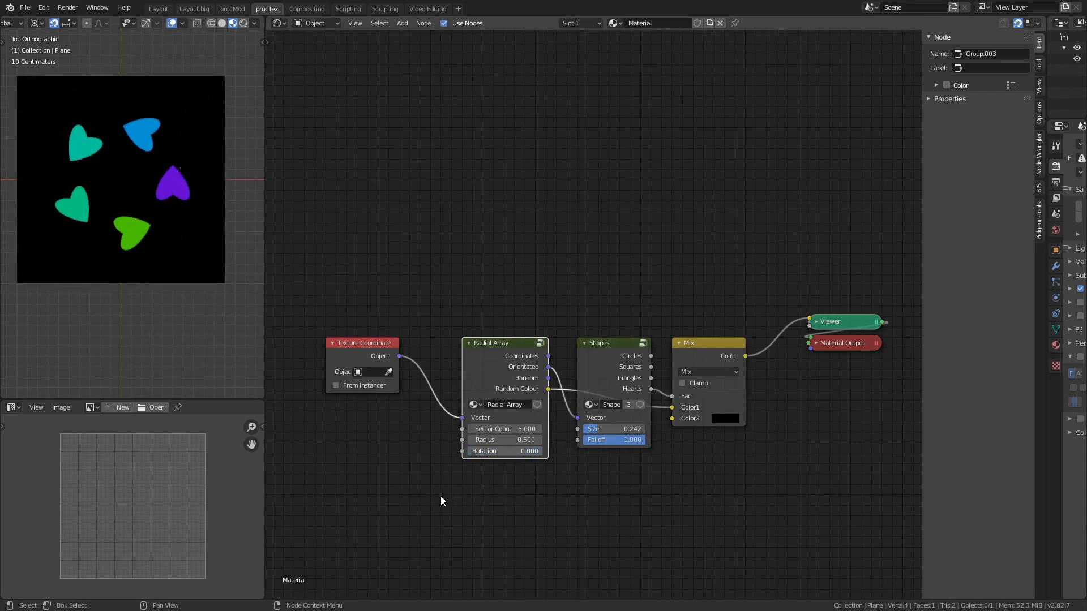
Inside the group, create a Fac group input from the Randomness node and connect it to the upper Mix's Fac, replacing that node.
{"action": "key", "text": "Tab"}
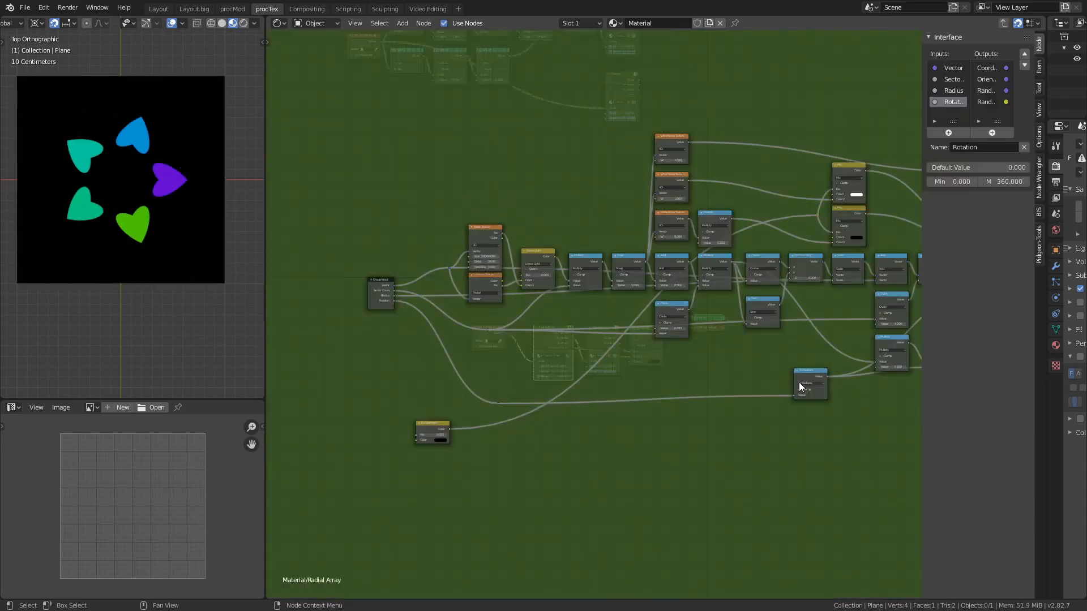
{"action": "scroll", "coordinate": [391, 283], "scroll_direction": "up", "scroll_amount": 5}
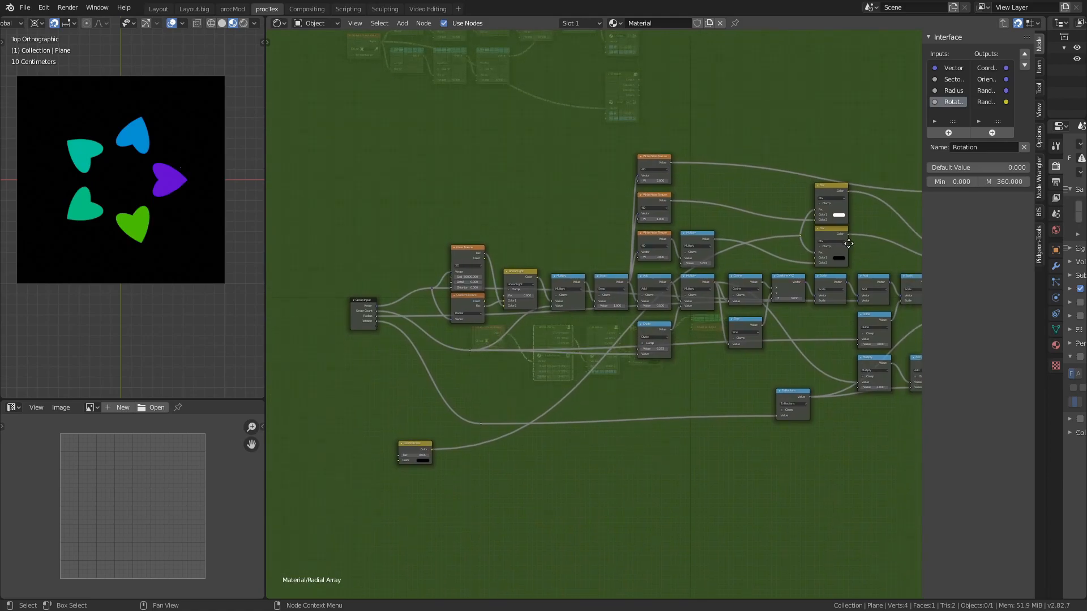
{"action": "left_click_drag", "start_coordinate": [401, 191], "coordinate": [428, 384]}
{"action": "scroll", "coordinate": [464, 477], "scroll_direction": "down", "scroll_amount": 4}
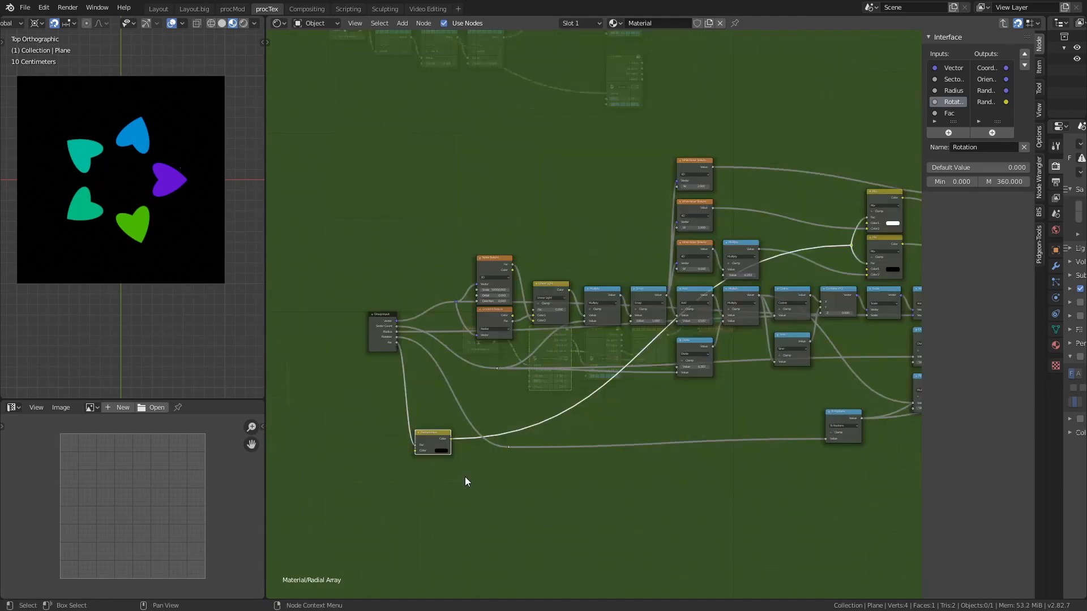
{"action": "left_click_drag", "start_coordinate": [397, 343], "coordinate": [867, 218]}
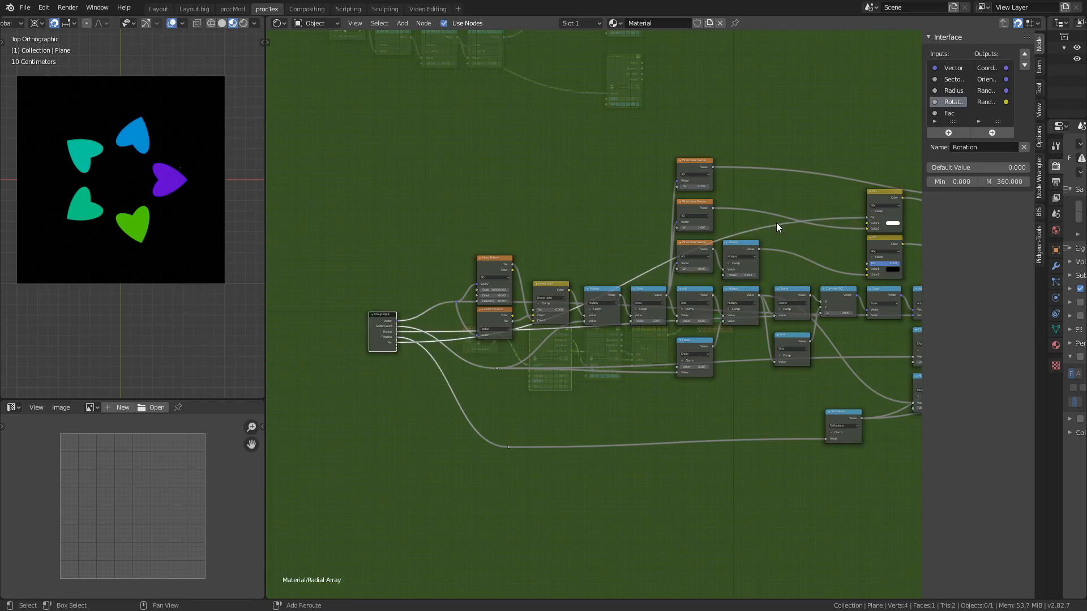
Add a reroute on the Fac link and connect it to the lower Mix's Fac as well.
{"action": "scroll", "coordinate": [843, 216], "scroll_direction": "up", "scroll_amount": 7}
{"action": "middle_click_drag", "start_coordinate": [843, 217], "coordinate": [605, 369]}
{"action": "right_click_drag", "start_coordinate": [606, 369], "coordinate": [606, 379], "text": "shift"}
{"action": "left_click_drag", "start_coordinate": [607, 375], "coordinate": [649, 464]}
{"action": "key", "text": "g"}
{"action": "left_click", "coordinate": [612, 403]}
Rename the Fac group input Randomness, and set the Radial Array's Randomness to 1 outside the group.
{"action": "scroll", "coordinate": [597, 460], "scroll_direction": "down", "scroll_amount": 9}
{"action": "middle_click_drag", "start_coordinate": [572, 440], "coordinate": [847, 345]}
{"action": "middle_click_drag", "start_coordinate": [396, 509], "coordinate": [589, 355], "text": "ctrl"}
{"action": "left_click", "coordinate": [949, 114]}
{"action": "left_click", "coordinate": [972, 148]}
{"action": "key", "text": "Return"}
{"action": "key", "text": "Tab"}
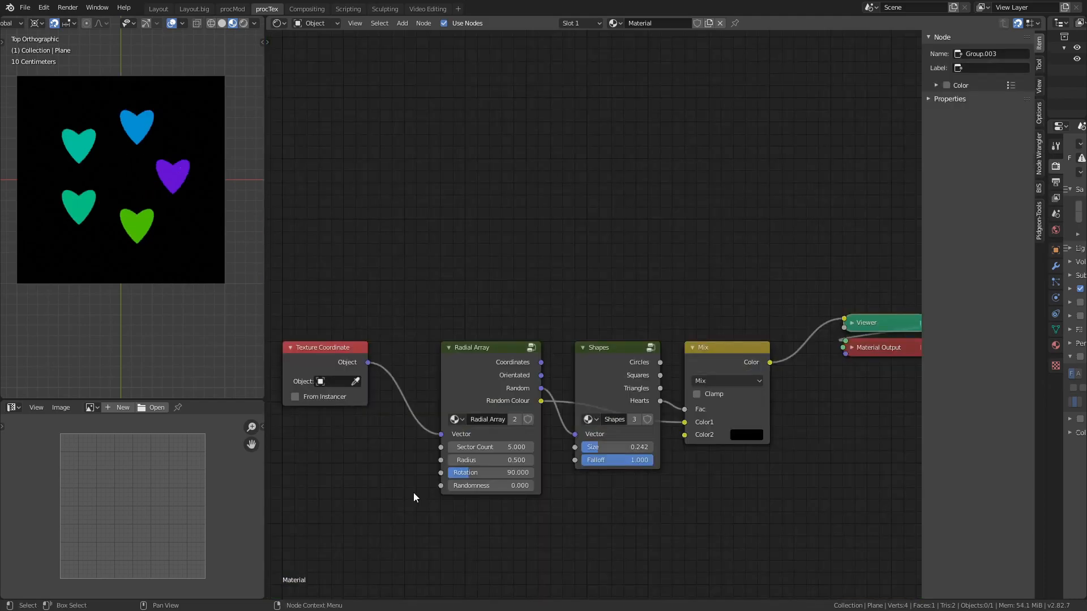
{"action": "left_click_drag", "start_coordinate": [464, 486], "coordinate": [583, 508]}
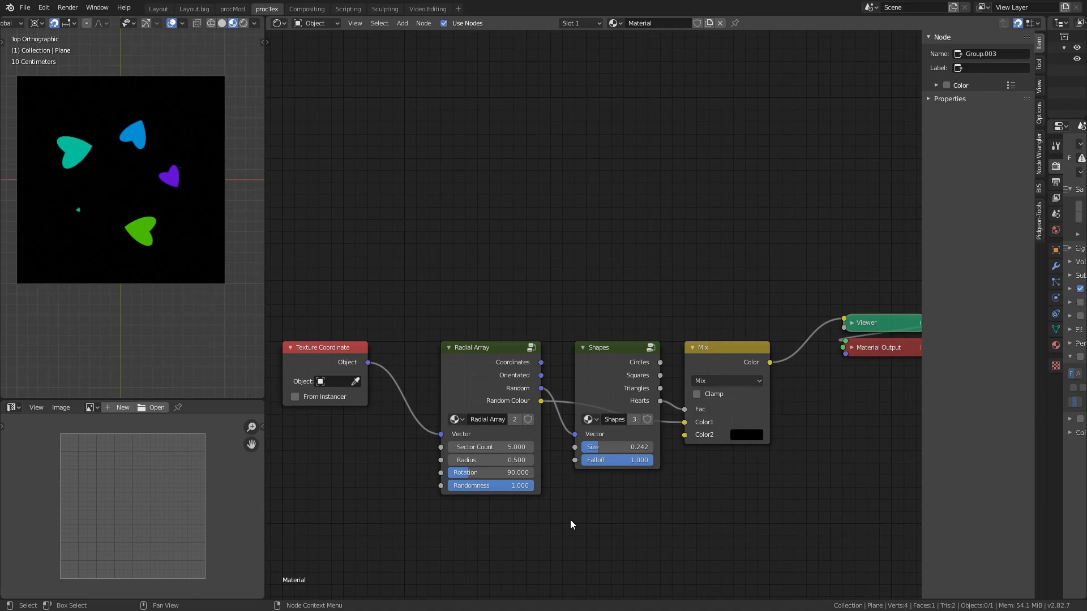
Inside the group, create a group input from the lowest White Noise Texture's W and name it Seed.
{"action": "left_click", "coordinate": [473, 358]}
{"action": "key", "text": "Tab"}
{"action": "middle_click_drag", "start_coordinate": [771, 368], "coordinate": [655, 332]}
{"action": "scroll", "coordinate": [700, 441], "scroll_direction": "down", "scroll_amount": 3}
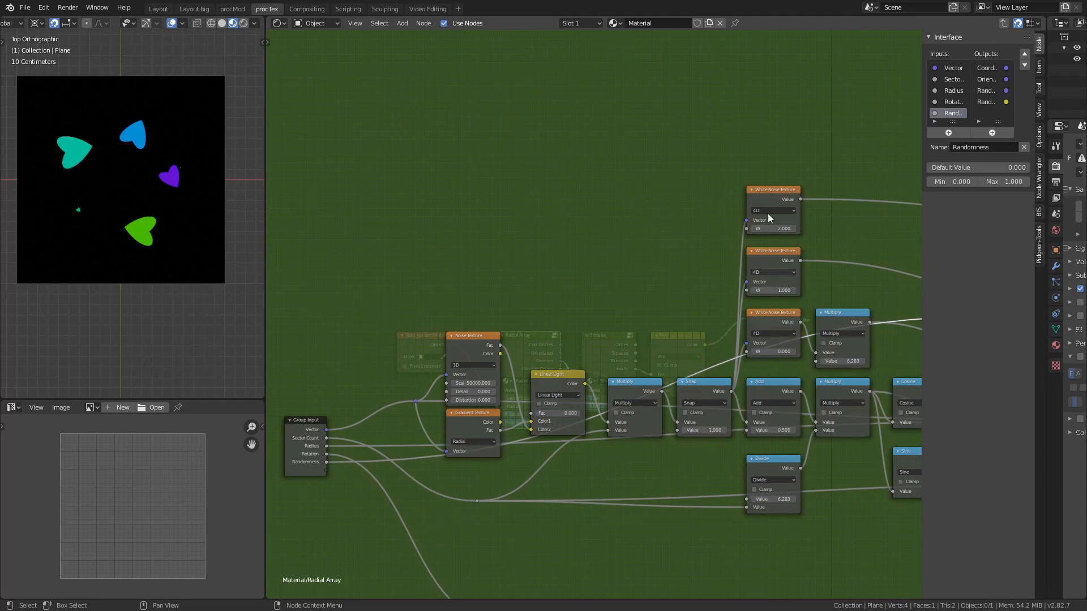
{"action": "left_click_drag", "start_coordinate": [327, 470], "coordinate": [747, 352]}
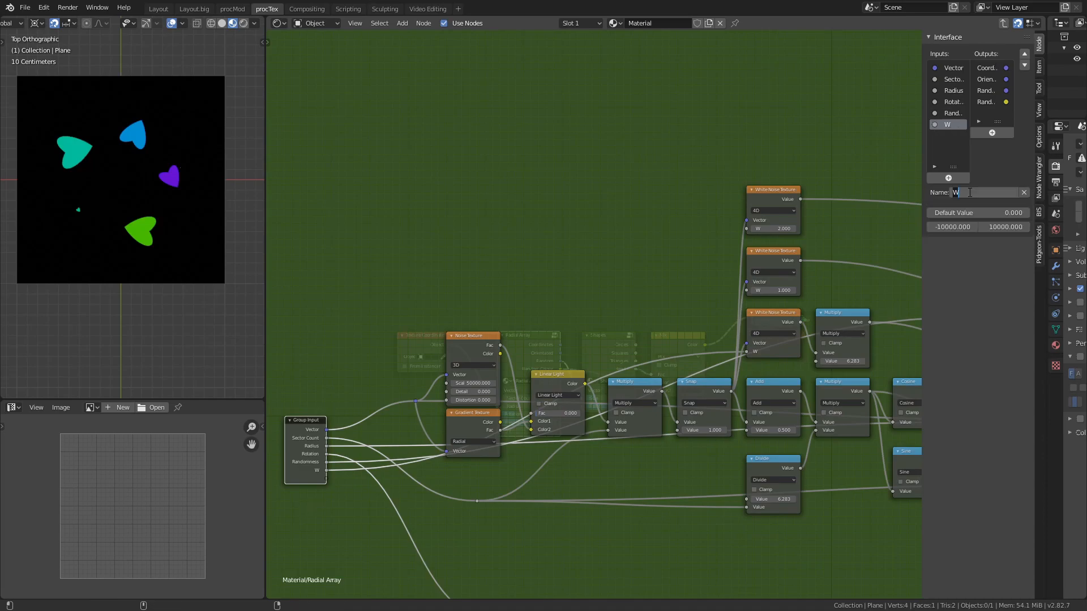
{"action": "double_click", "coordinate": [957, 193]}
{"action": "type", "text": "Seed"}
{"action": "key", "text": "Return"}
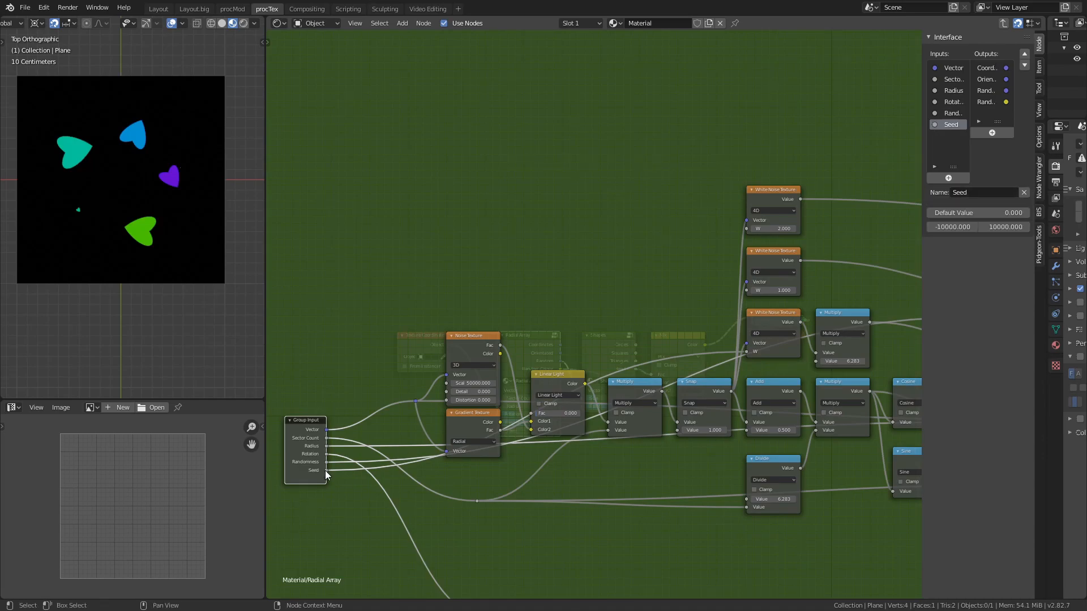
Link Seed to the other two White Noise Textures' W, inserting Add nodes that offset it by 1 and 2.
{"action": "left_click_drag", "start_coordinate": [326, 470], "coordinate": [747, 352]}
{"action": "scroll", "coordinate": [611, 328], "scroll_direction": "up", "scroll_amount": 3}
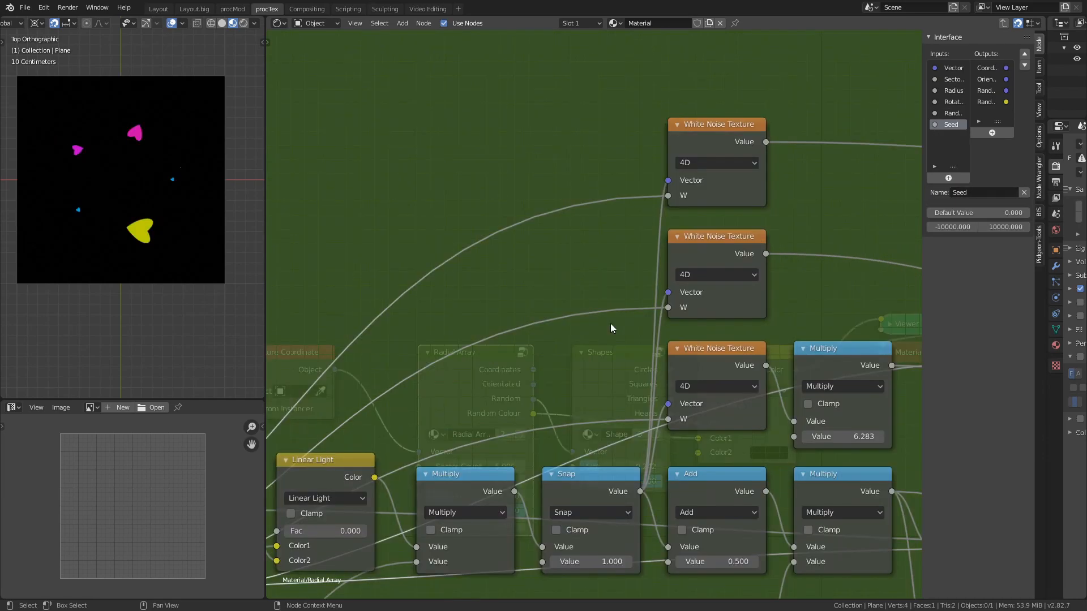
{"action": "key", "text": "shift+a"}
{"action": "left_click", "coordinate": [582, 379]}
{"action": "left_click", "coordinate": [512, 283]}
{"action": "left_click", "coordinate": [564, 366]}
{"action": "type", "text": "1"}
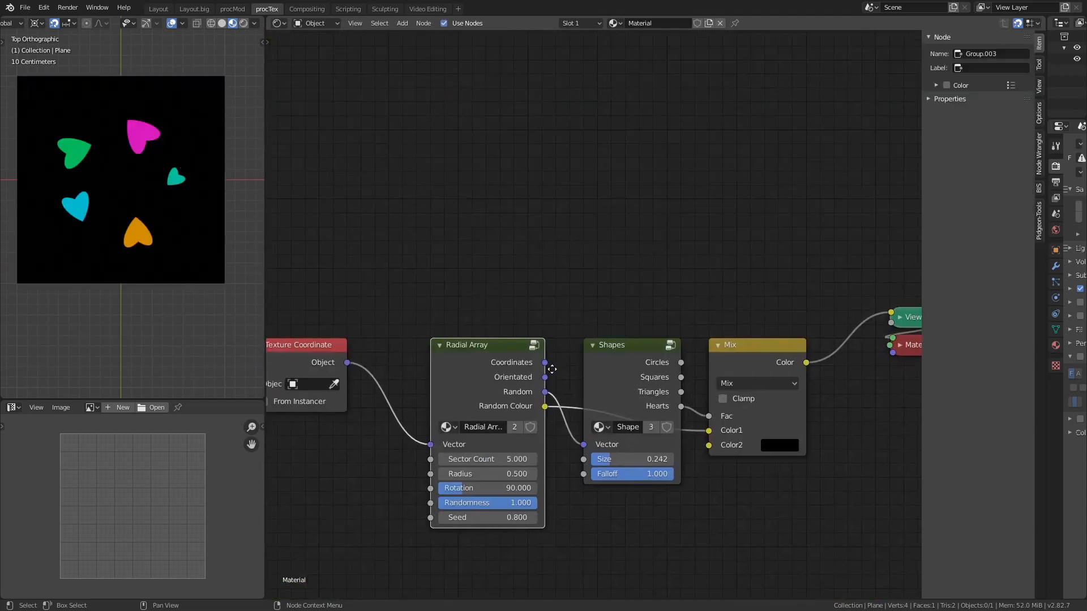
Inside the group, connect a new group input to the Linear Light's Fac and name it Fade.
{"action": "middle_click_drag", "start_coordinate": [552, 369], "coordinate": [561, 361]}
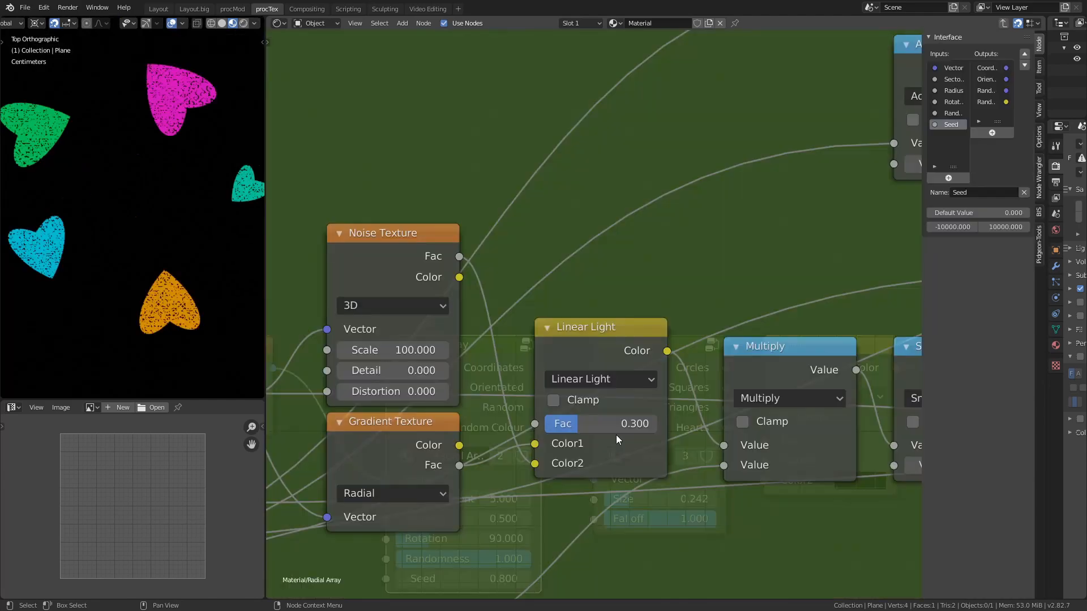
{"action": "scroll", "coordinate": [600, 414], "scroll_direction": "down", "scroll_amount": 6}
{"action": "middle_click_drag", "start_coordinate": [585, 393], "coordinate": [702, 318]}
{"action": "left_click_drag", "start_coordinate": [383, 406], "coordinate": [691, 308]}
{"action": "left_click", "coordinate": [949, 136]}
{"action": "left_click", "coordinate": [973, 193]}
{"action": "type", "text": "Fade"}
{"action": "key", "text": "Return"}
Insert a Divide node with divisor 3 between the Fade input and the Linear Light's Fac.
{"action": "key", "text": "shift+d"}
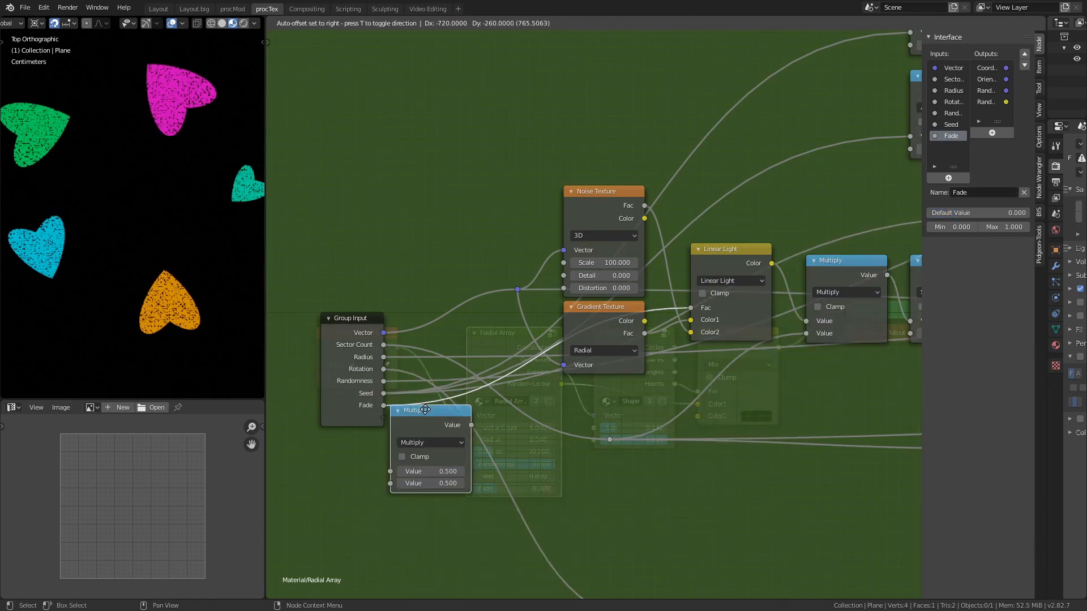
{"action": "left_click", "coordinate": [424, 409]}
{"action": "middle_click_drag", "start_coordinate": [597, 408], "coordinate": [556, 399]}
{"action": "left_click_drag", "start_coordinate": [430, 403], "coordinate": [564, 380]}
{"action": "left_click", "coordinate": [572, 410]}
{"action": "left_click", "coordinate": [561, 469]}
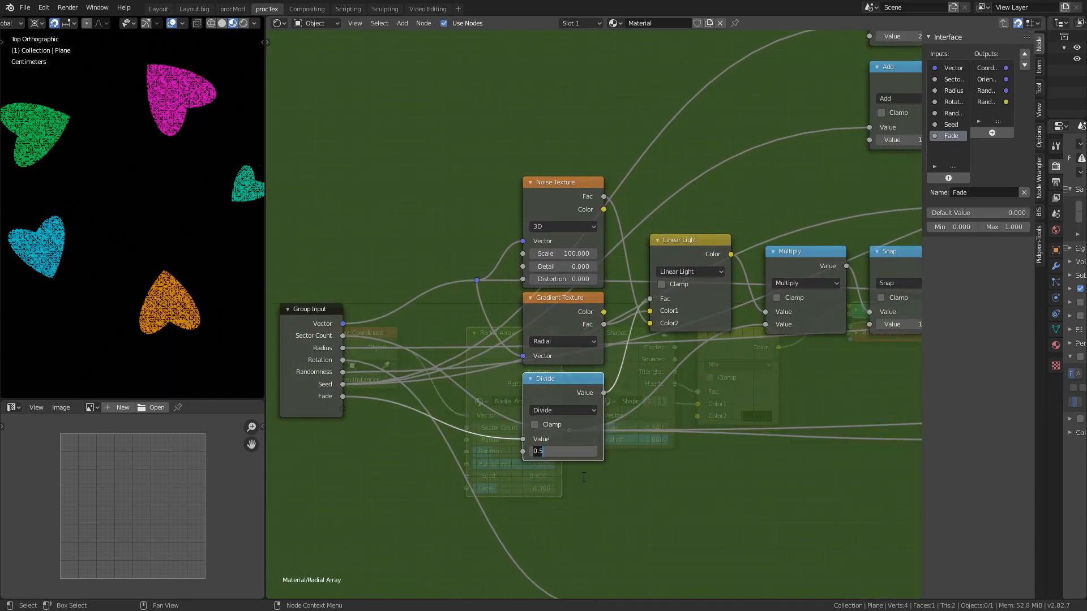
Try out the Radial Array's Fade value outside the group, and move the Fade input above Randomness in the group's input order.
{"action": "key", "text": "Tab"}
{"action": "left_click_drag", "start_coordinate": [505, 490], "coordinate": [482, 489]}
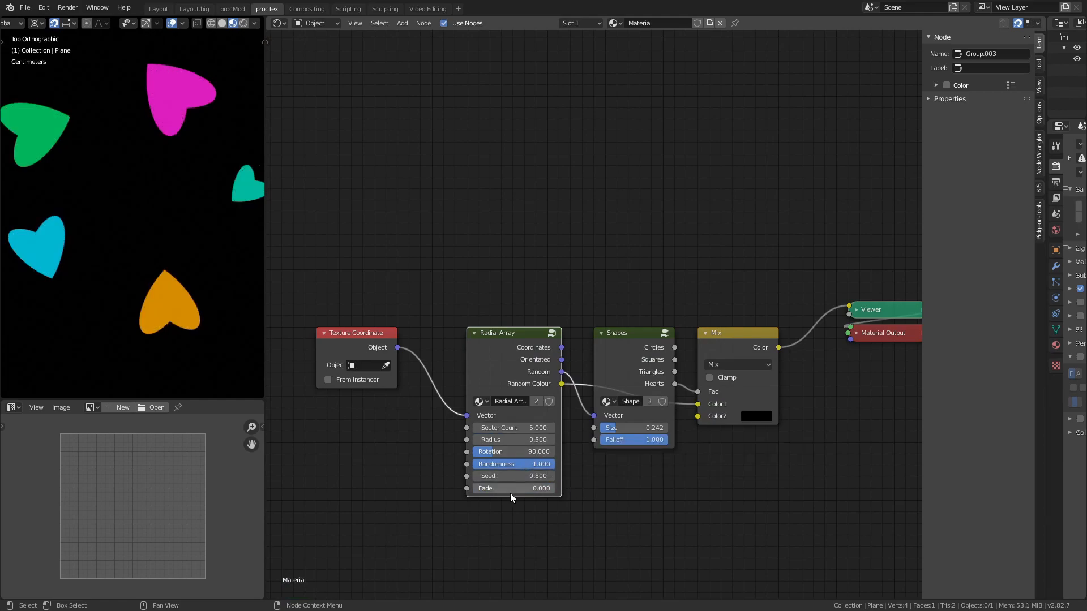
{"action": "key", "text": "Tab"}
{"action": "left_click", "coordinate": [1024, 55]}
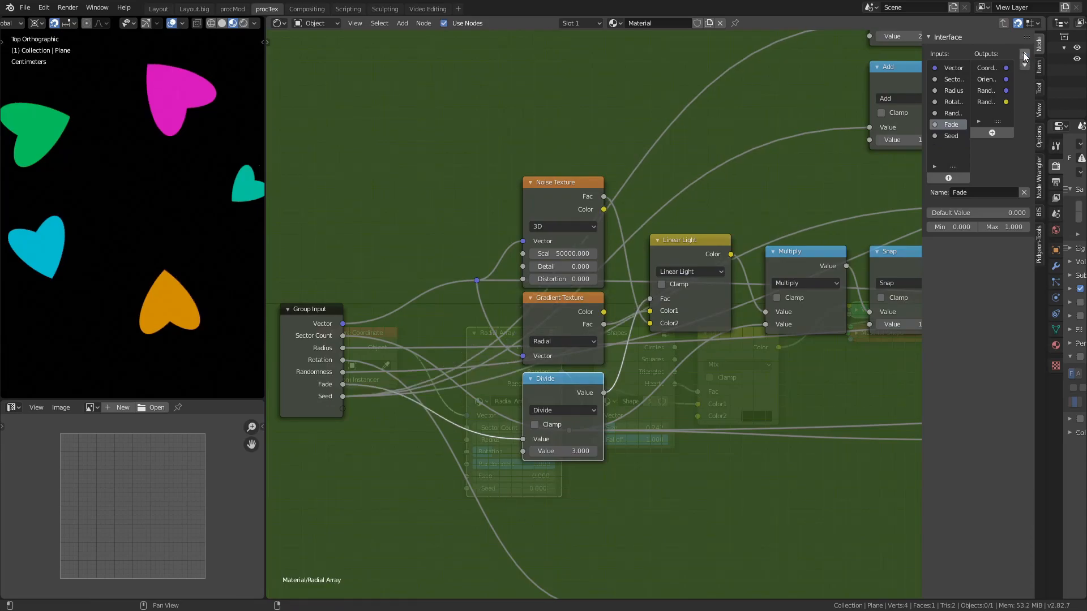
{"action": "left_click", "coordinate": [1023, 53]}
{"action": "key", "text": "Tab"}
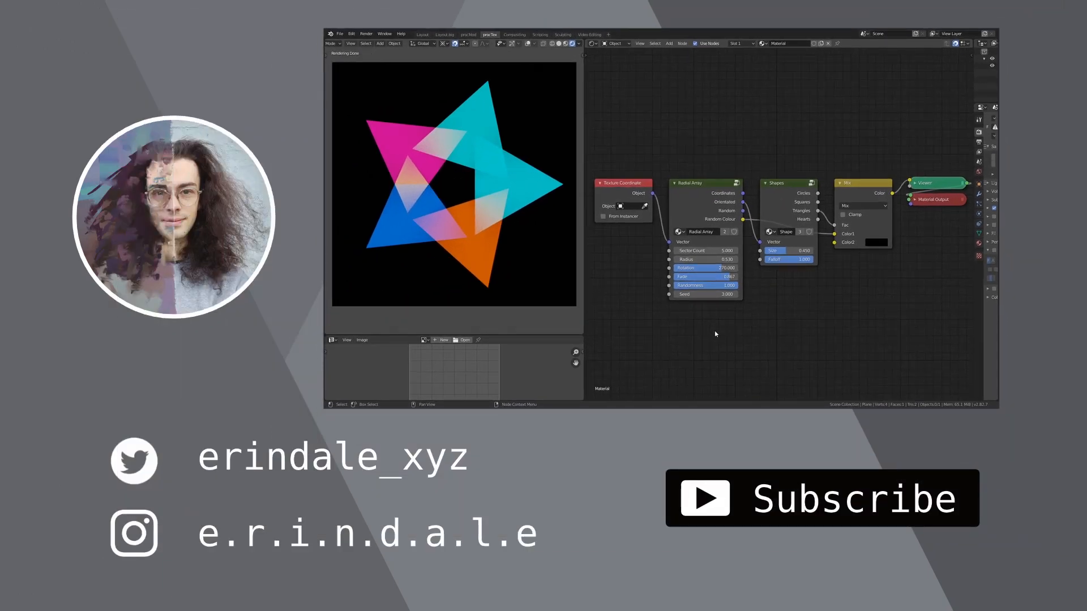
{"action": "middle_click_drag", "start_coordinate": [715, 347], "coordinate": [714, 345]}
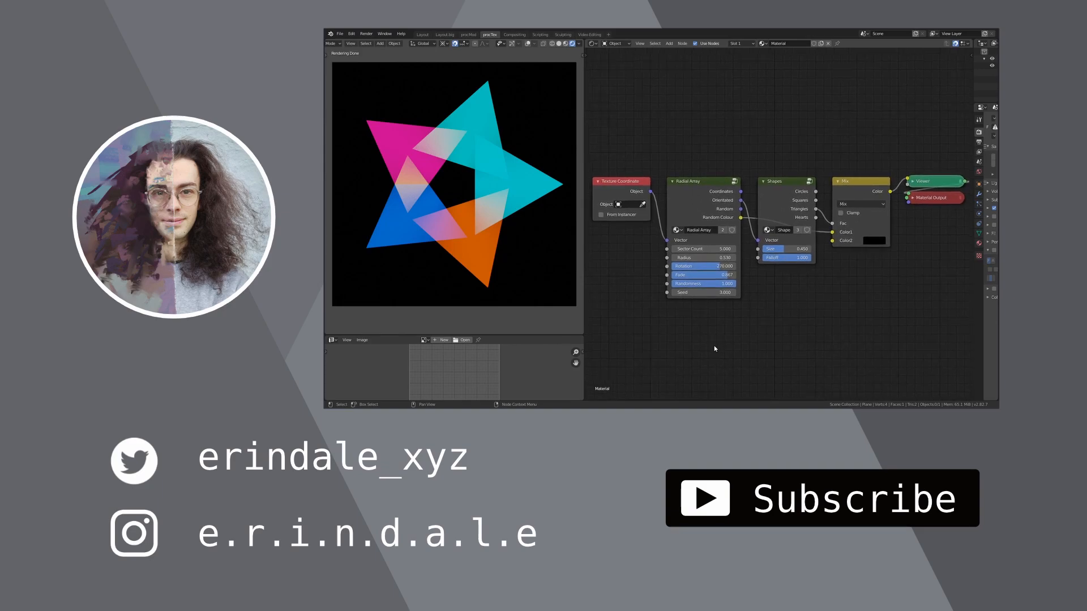